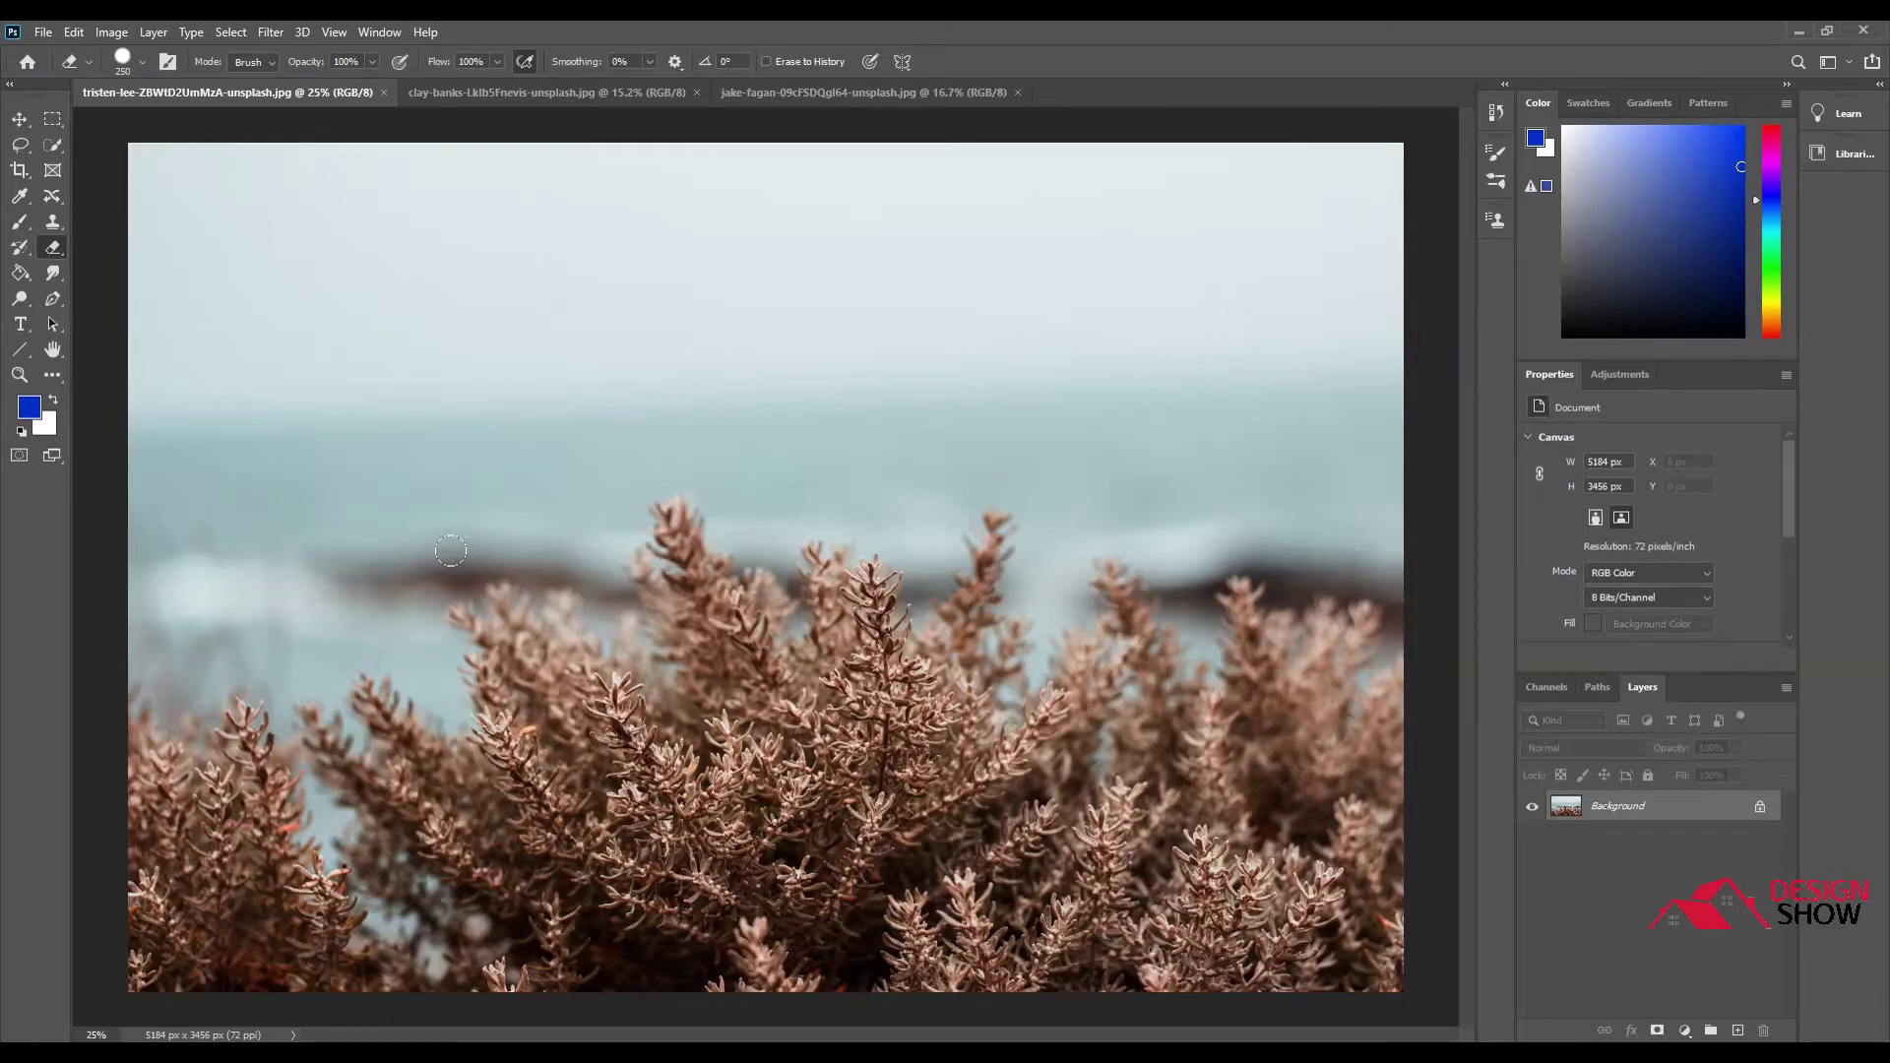
# Erase three thick white strokes across the plant photo's sky on the Background layer.
pyautogui.rightClick(57, 247)
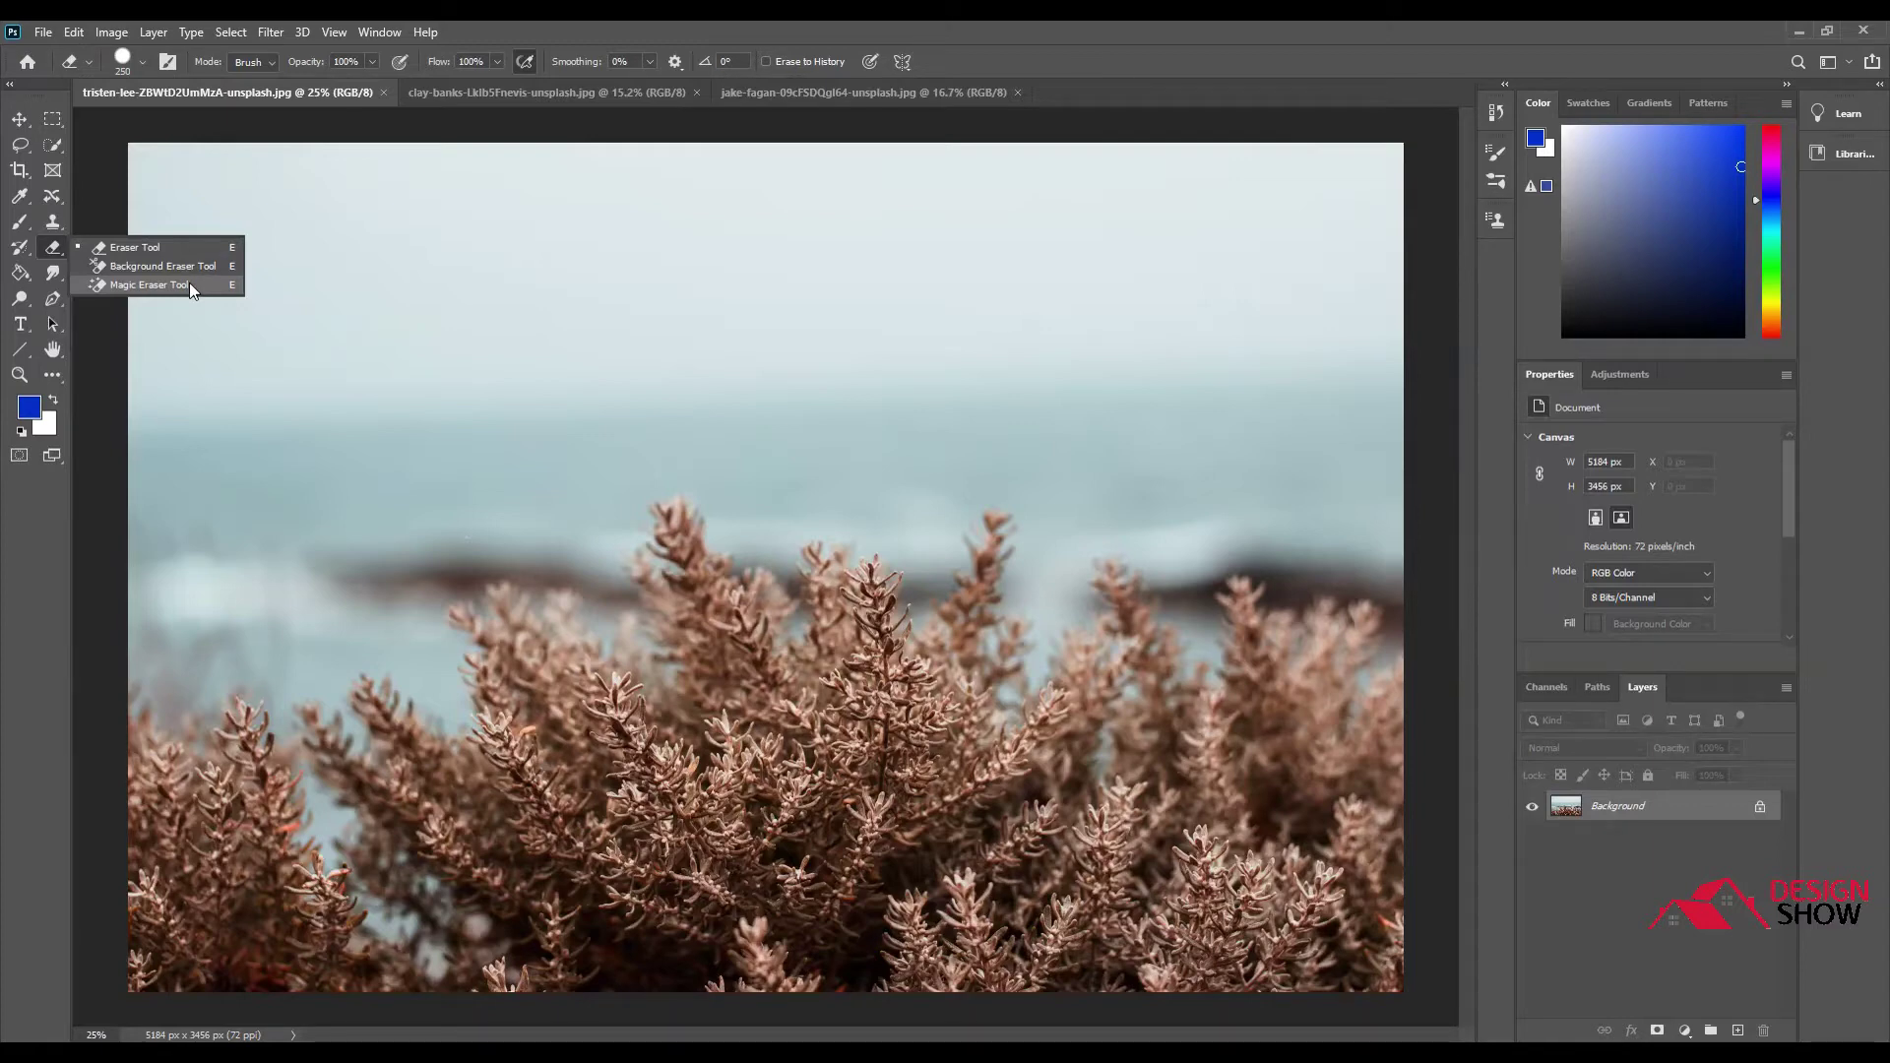
pyautogui.press('Escape')
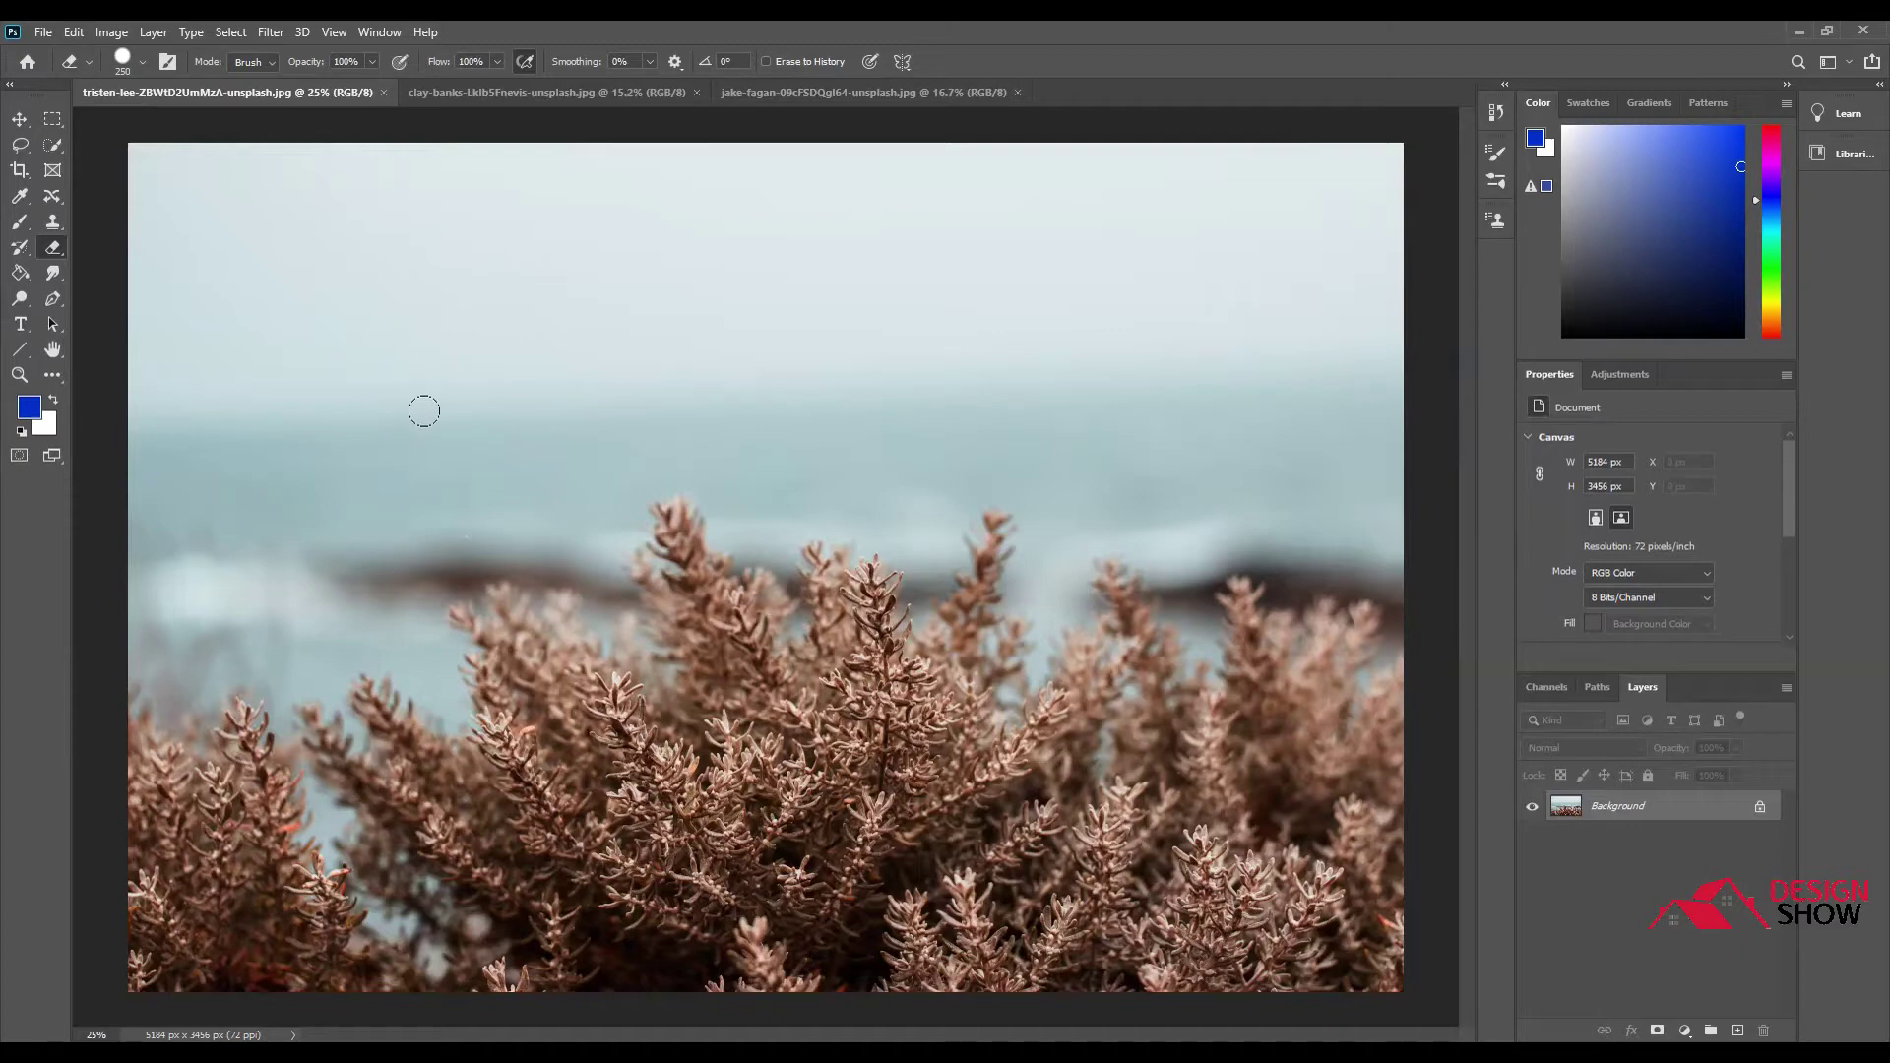
pyautogui.moveTo(329, 364)
pyautogui.mouseDown()
pyautogui.moveTo(596, 291)
pyautogui.moveTo(947, 257)
pyautogui.mouseUp()
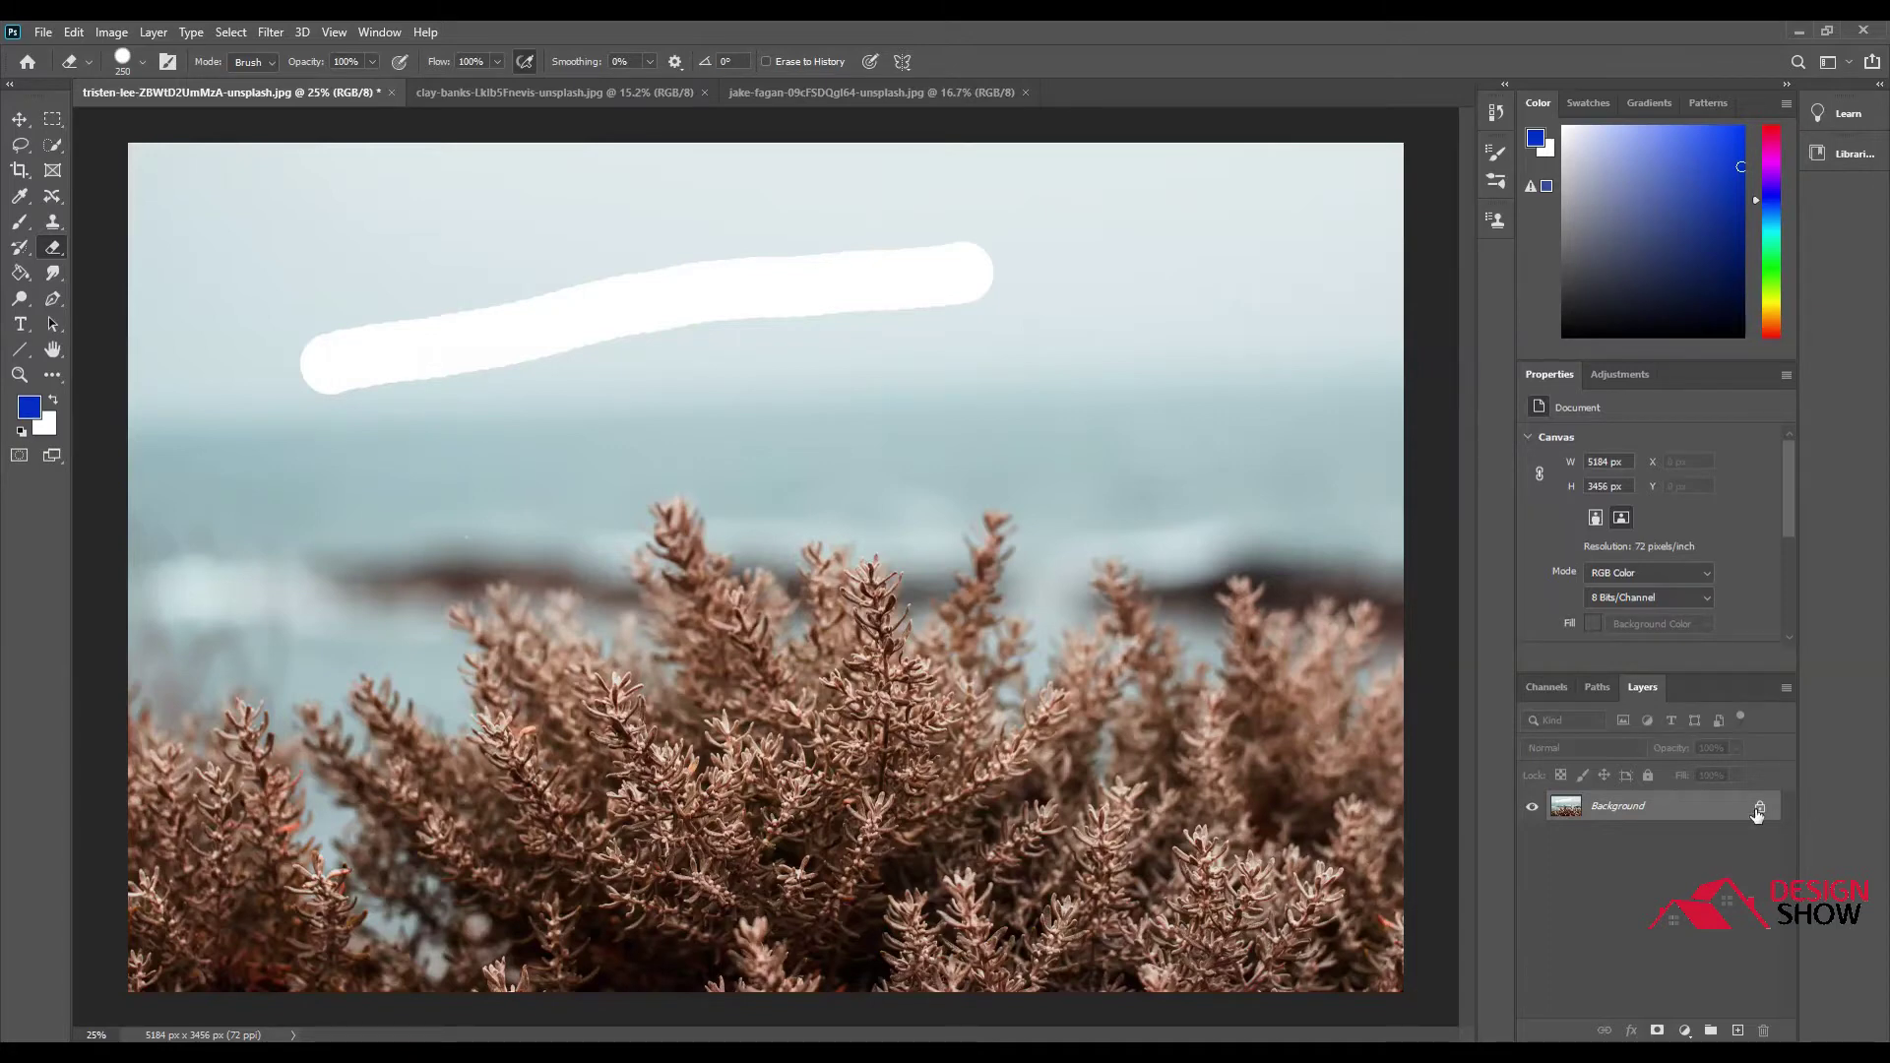
pyautogui.moveTo(580, 212); pyautogui.dragTo(1055, 471)
pyautogui.moveTo(588, 451); pyautogui.dragTo(1279, 405)
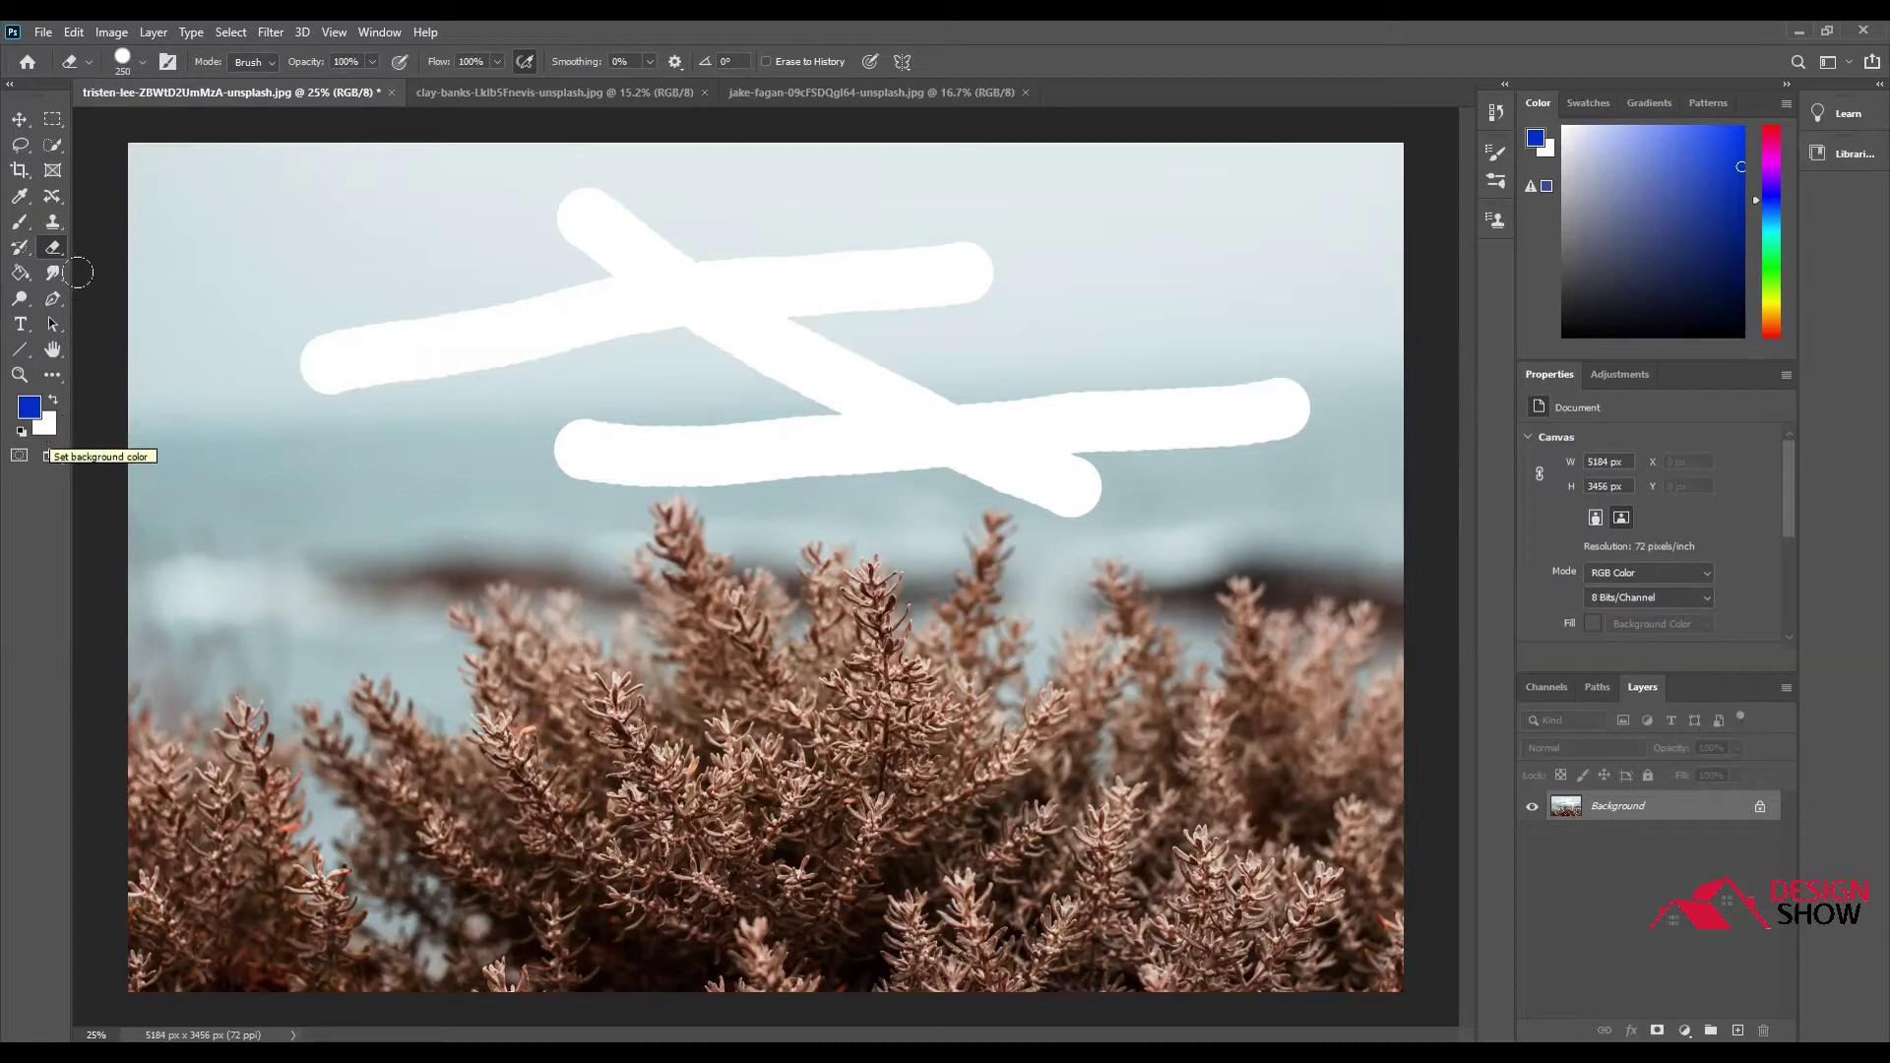
pyautogui.click(44, 425)
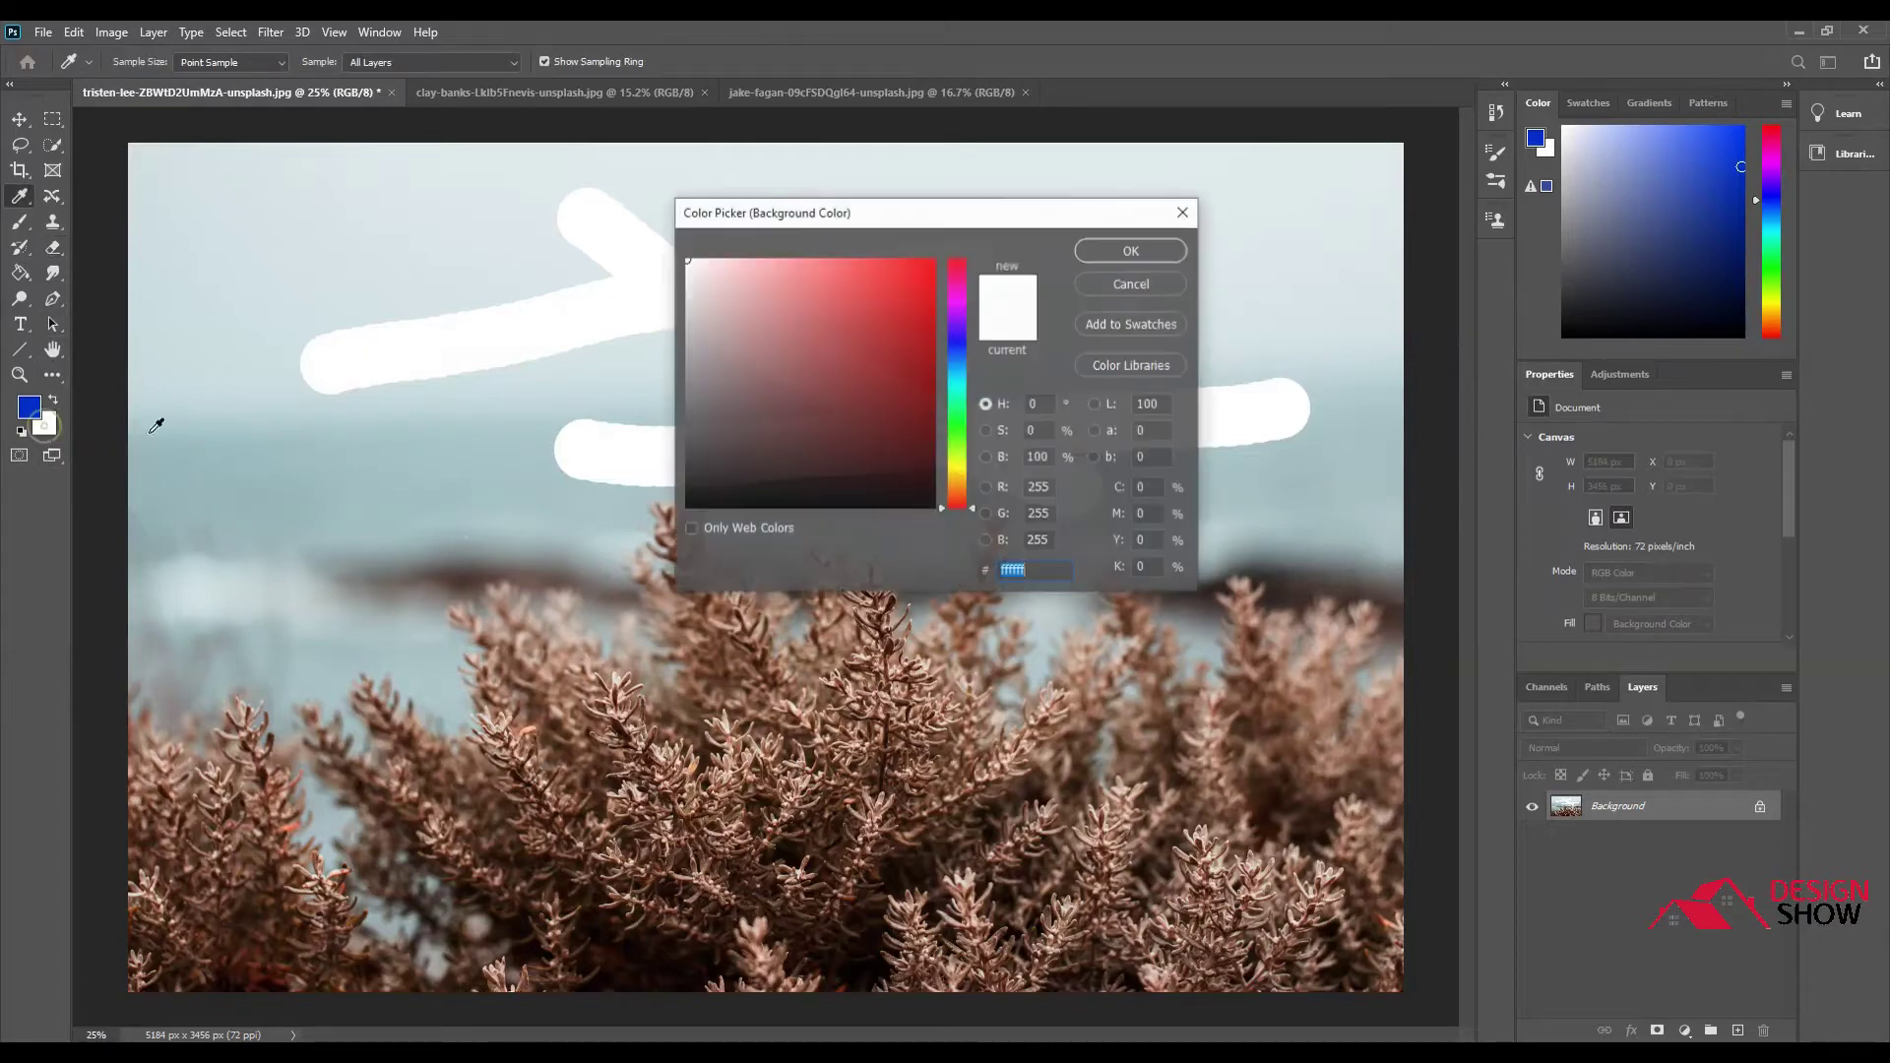
# Set the background colour to red ff4949 and return to the Eraser.
pyautogui.click(863, 257)
pyautogui.click(1129, 249)
pyautogui.press('e')
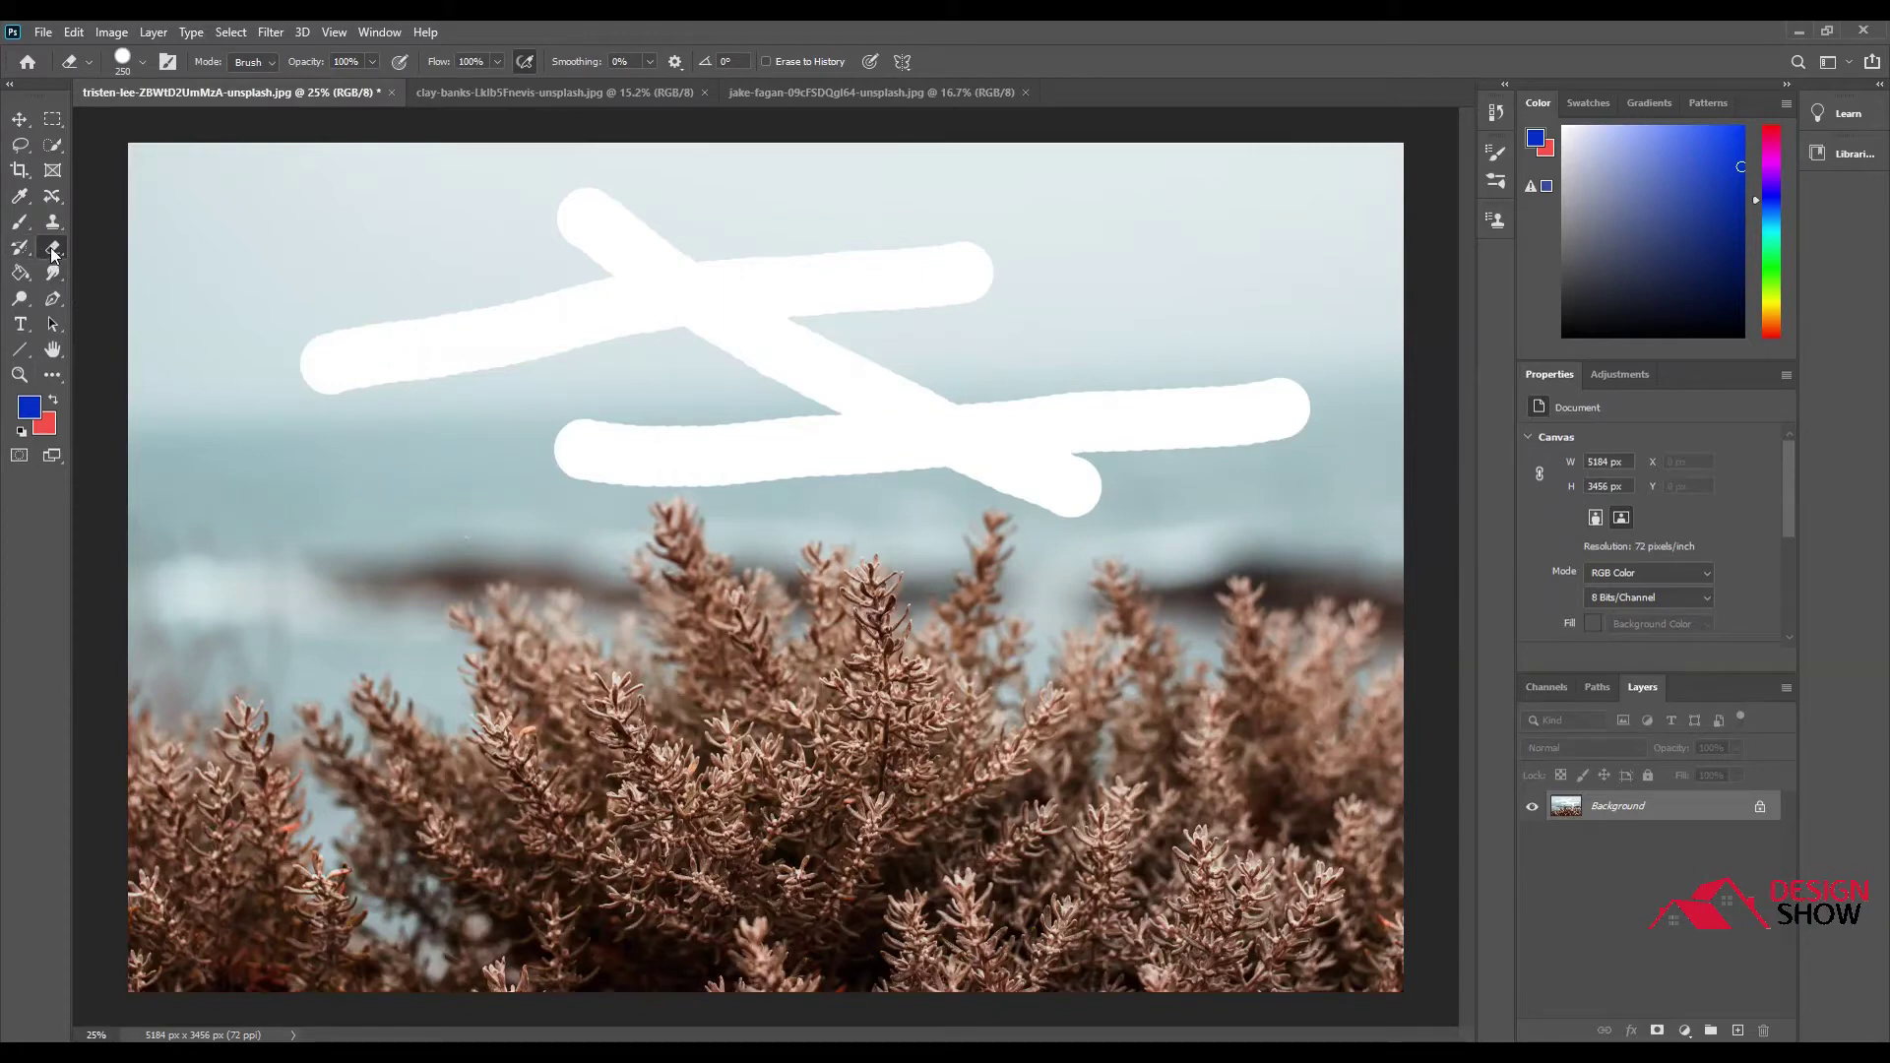
# Erase a long looping red stroke across the sky, then switch the eraser to Block mode.
pyautogui.click(409, 495)
pyautogui.moveTo(388, 463)
pyautogui.mouseDown()
pyautogui.moveTo(408, 279)
pyautogui.moveTo(450, 310)
pyautogui.moveTo(1147, 411)
pyautogui.moveTo(1168, 280)
pyautogui.moveTo(946, 502)
pyautogui.moveTo(846, 483)
pyautogui.moveTo(1238, 593)
pyautogui.moveTo(1256, 575)
pyautogui.moveTo(1242, 510)
pyautogui.mouseUp()
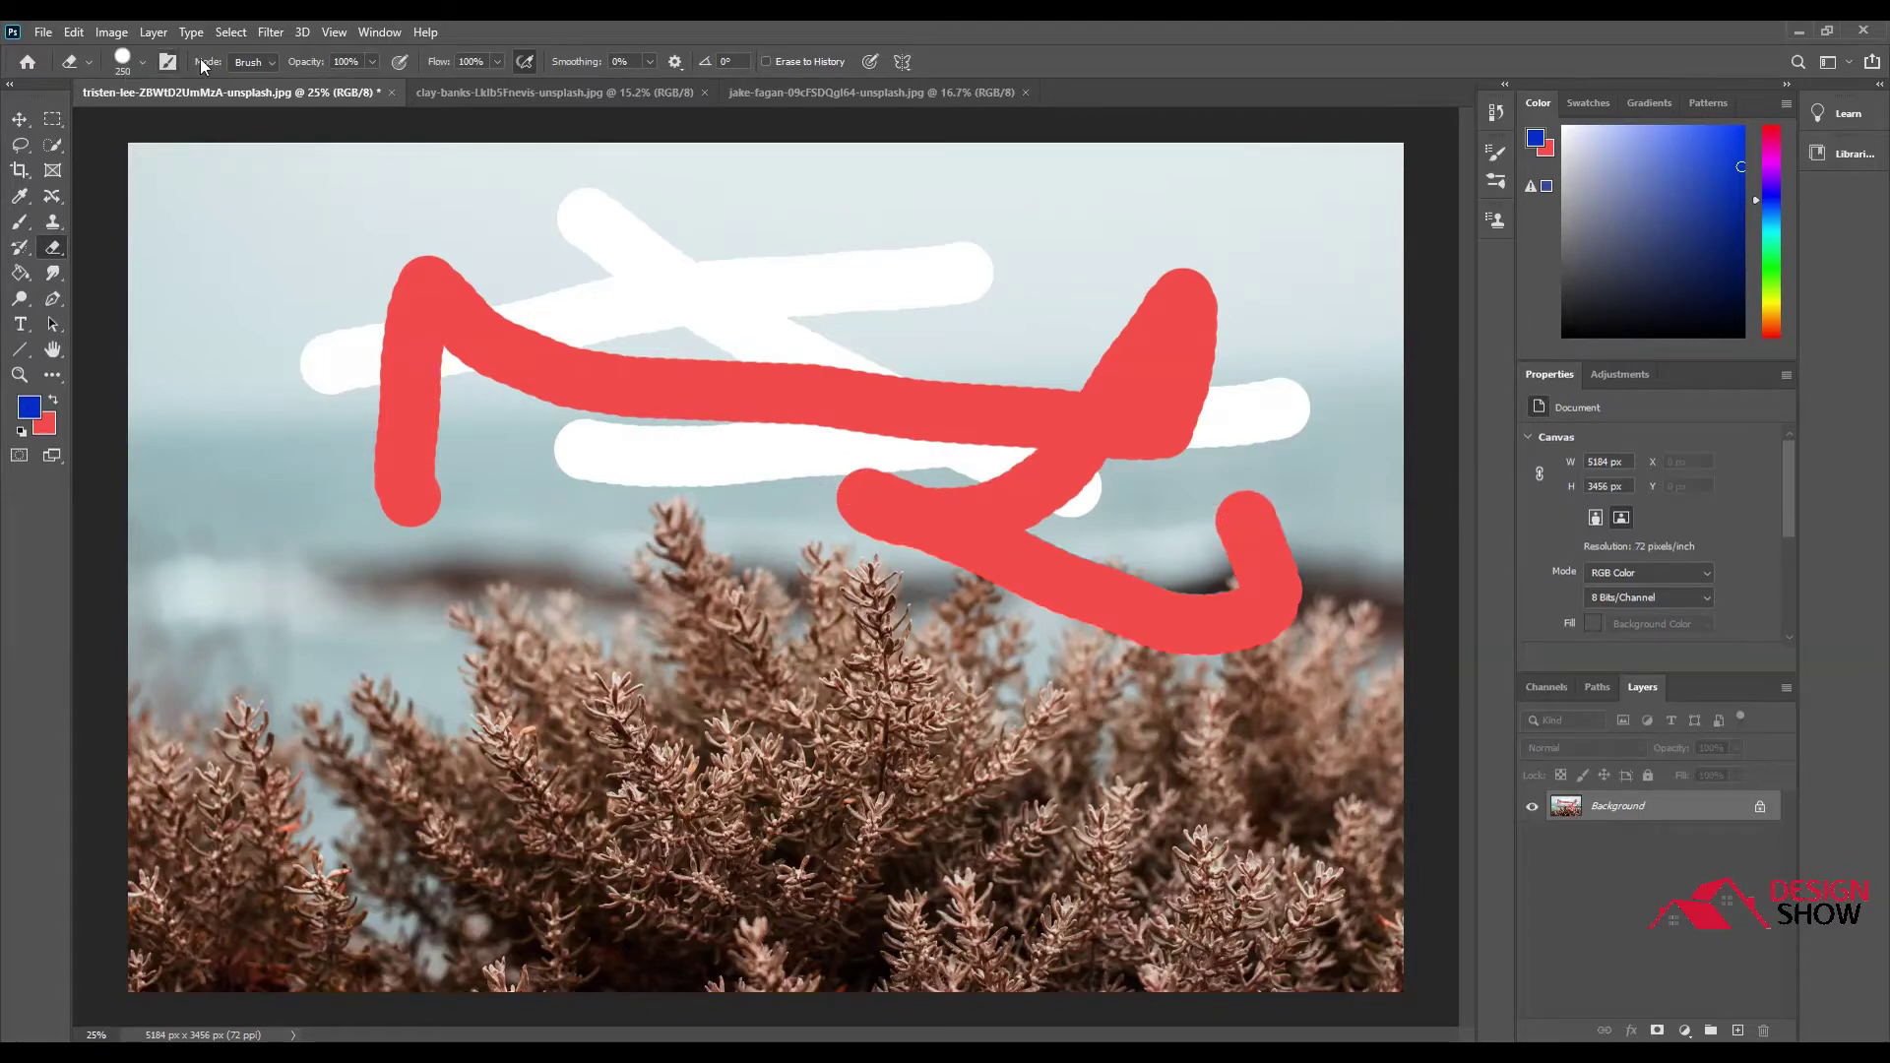
pyautogui.click(270, 65)
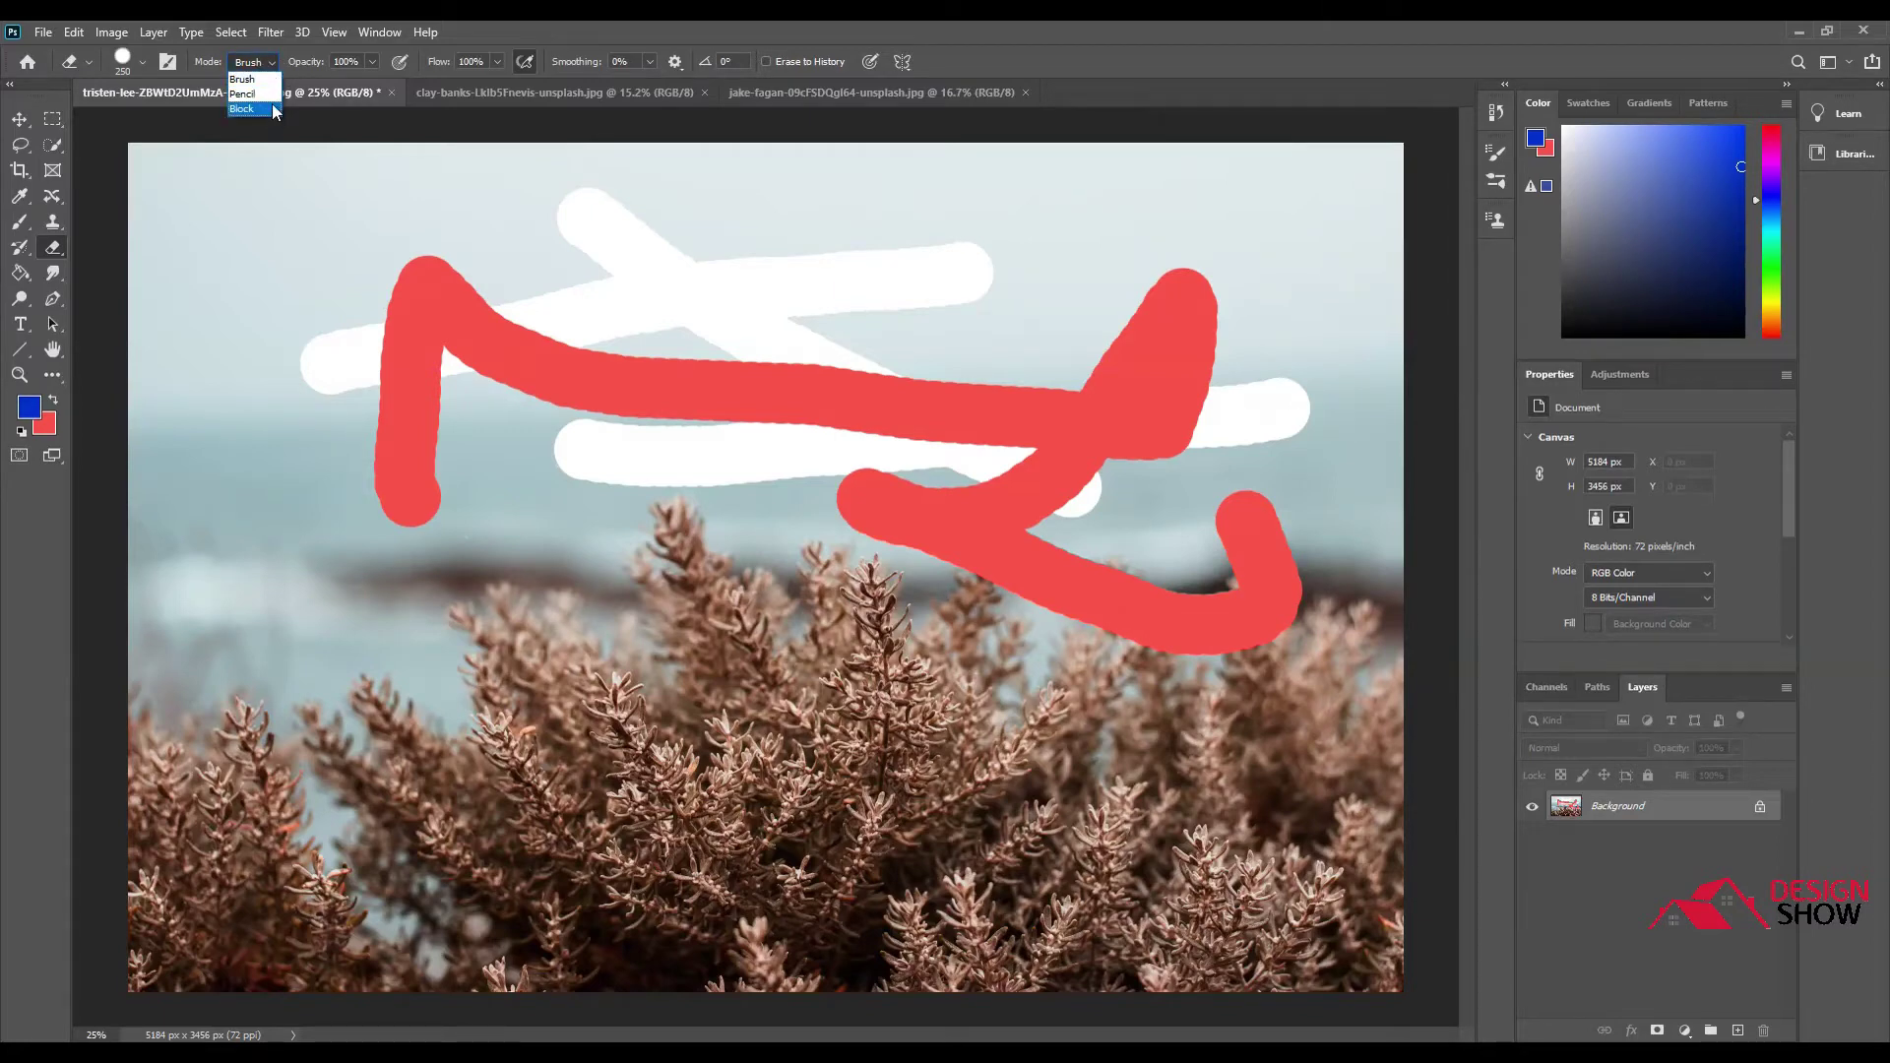
pyautogui.click(272, 109)
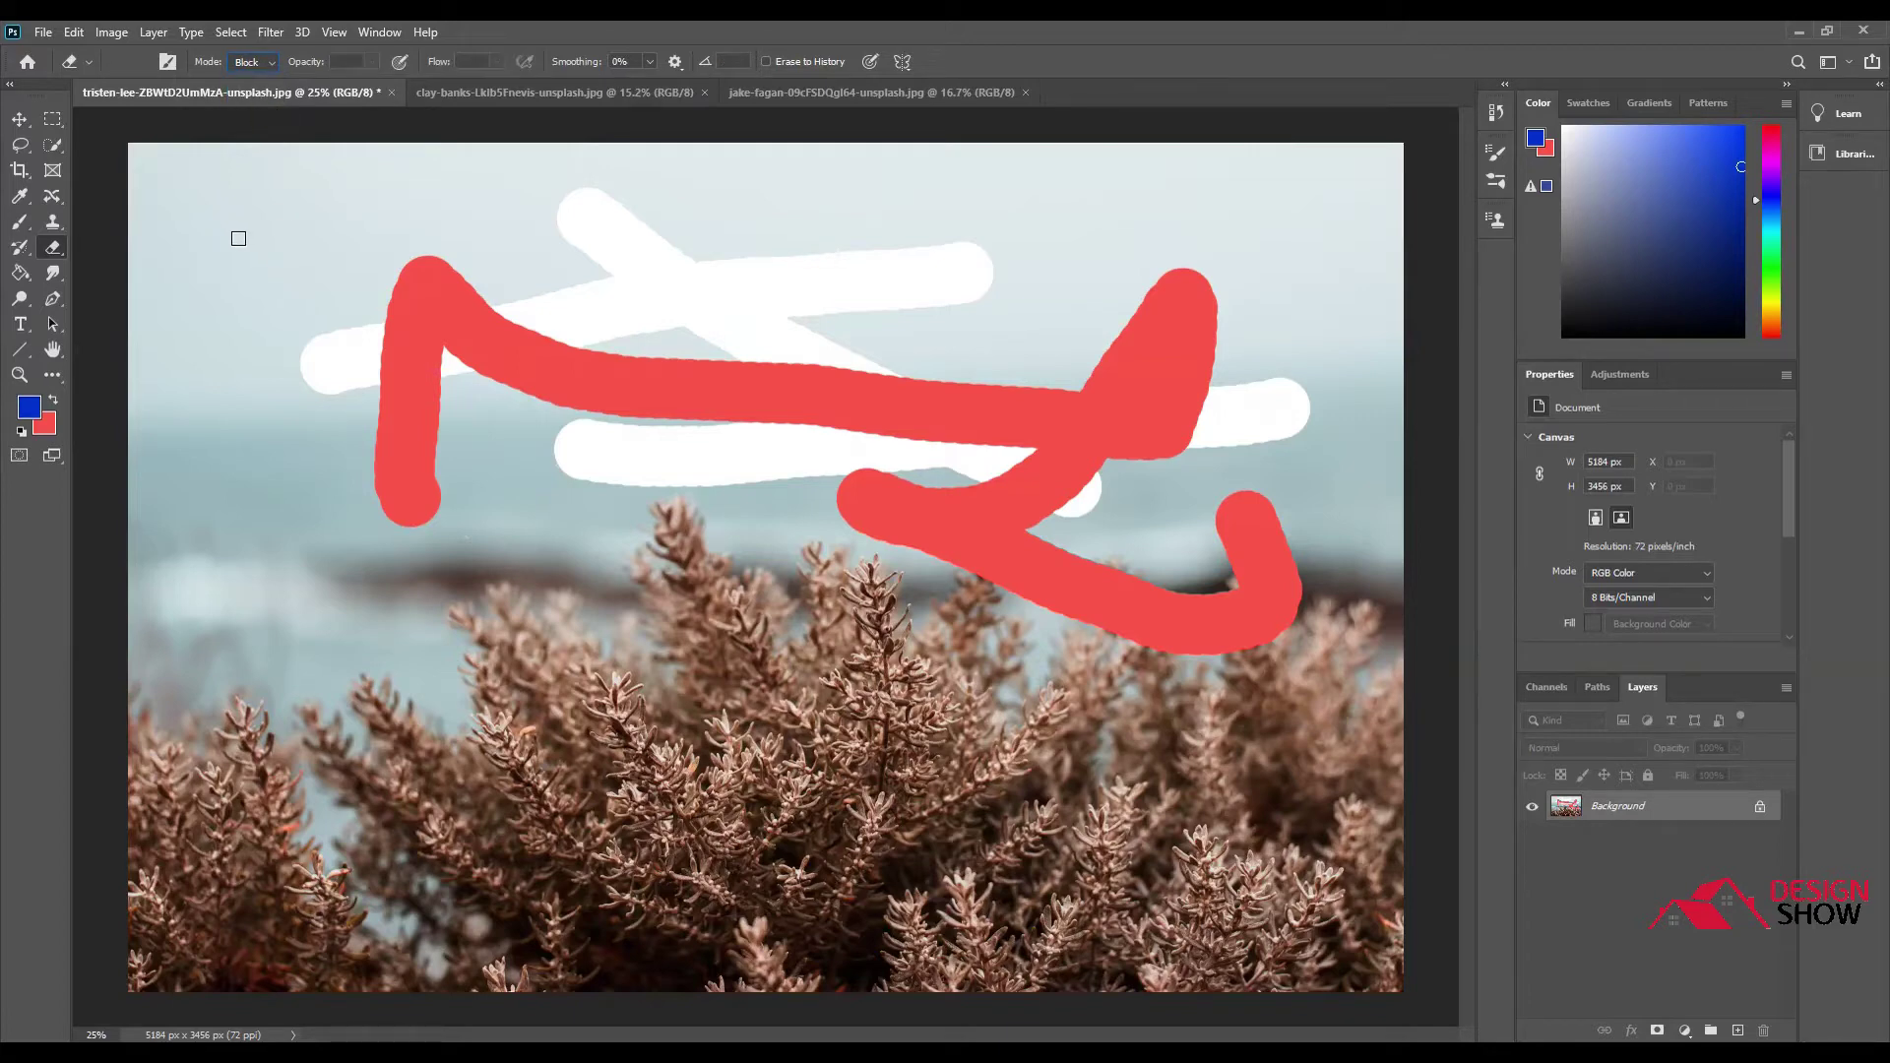
# Erase a hard red zigzag in Block mode and an S-shaped stroke in Pencil mode.
pyautogui.moveTo(238, 238)
pyautogui.mouseDown()
pyautogui.moveTo(354, 189)
pyautogui.moveTo(348, 224)
pyautogui.moveTo(271, 290)
pyautogui.moveTo(438, 248)
pyautogui.mouseUp()
pyautogui.click(253, 62)
pyautogui.click(256, 92)
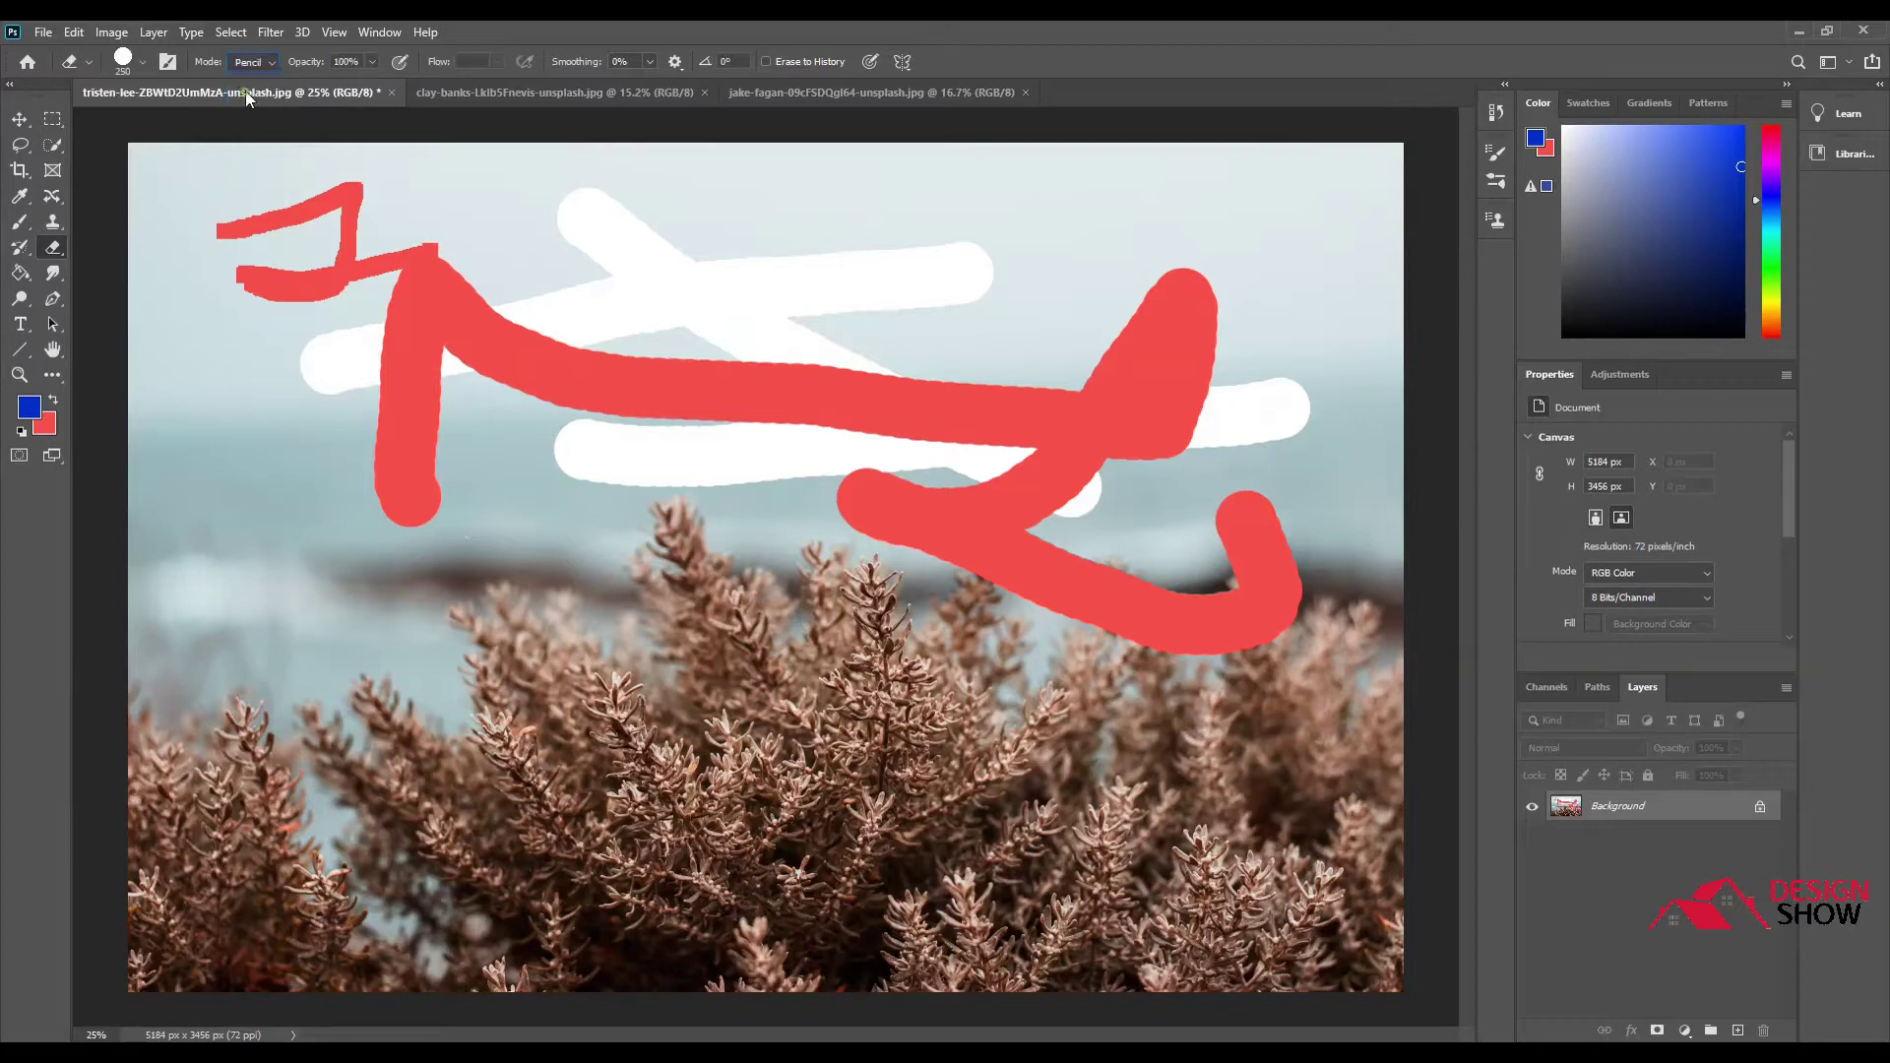
pyautogui.moveTo(413, 187)
pyautogui.mouseDown()
pyautogui.moveTo(441, 160)
pyautogui.moveTo(593, 247)
pyautogui.moveTo(637, 219)
pyautogui.mouseUp()
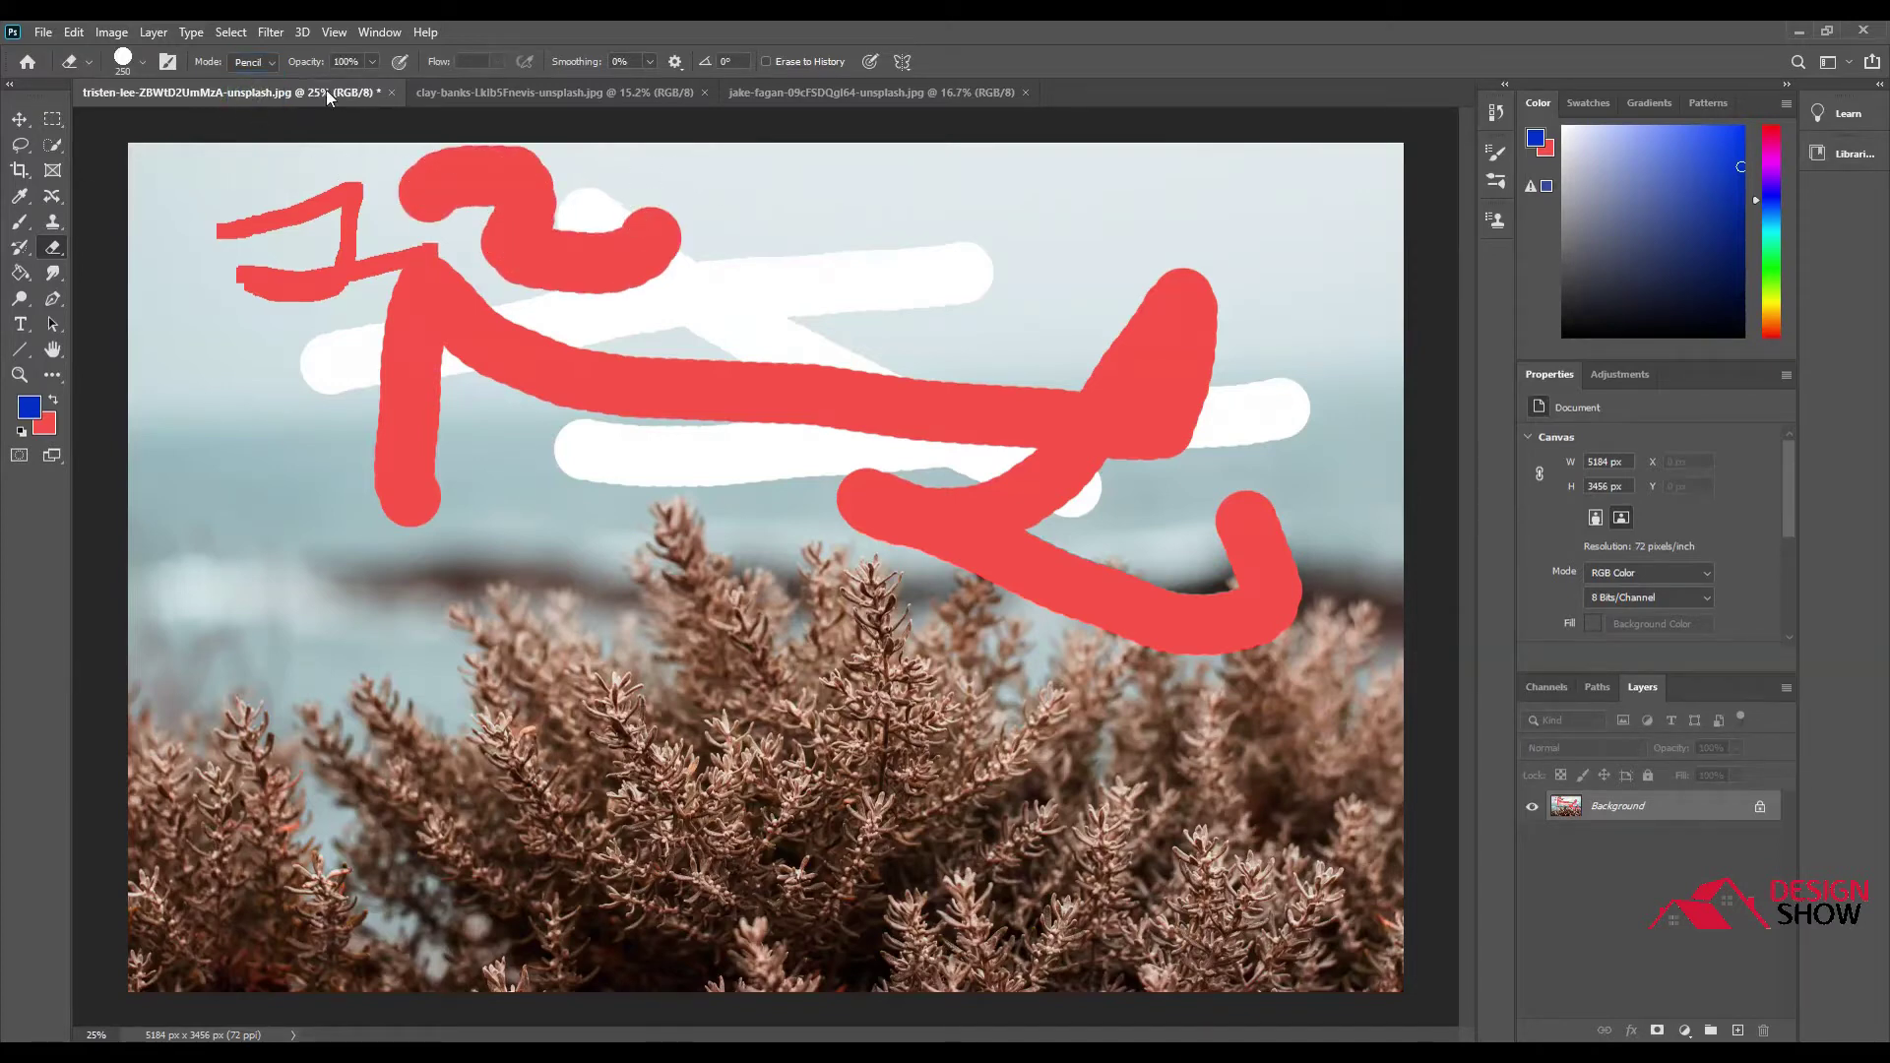
# Erase a translucent pink loop at low eraser opacity, then restore opacity to 100%.
pyautogui.click(372, 61)
pyautogui.moveTo(375, 83)
pyautogui.mouseDown()
pyautogui.moveTo(296, 96)
pyautogui.moveTo(317, 96)
pyautogui.mouseUp()
pyautogui.moveTo(881, 251)
pyautogui.mouseDown()
pyautogui.moveTo(1116, 189)
pyautogui.moveTo(906, 325)
pyautogui.moveTo(984, 332)
pyautogui.mouseUp()
pyautogui.click(372, 61)
pyautogui.moveTo(370, 83); pyautogui.dragTo(413, 86)
# Switch to Brush mode at 26% flow and erase a faint red band across the canvas.
pyautogui.click(253, 61)
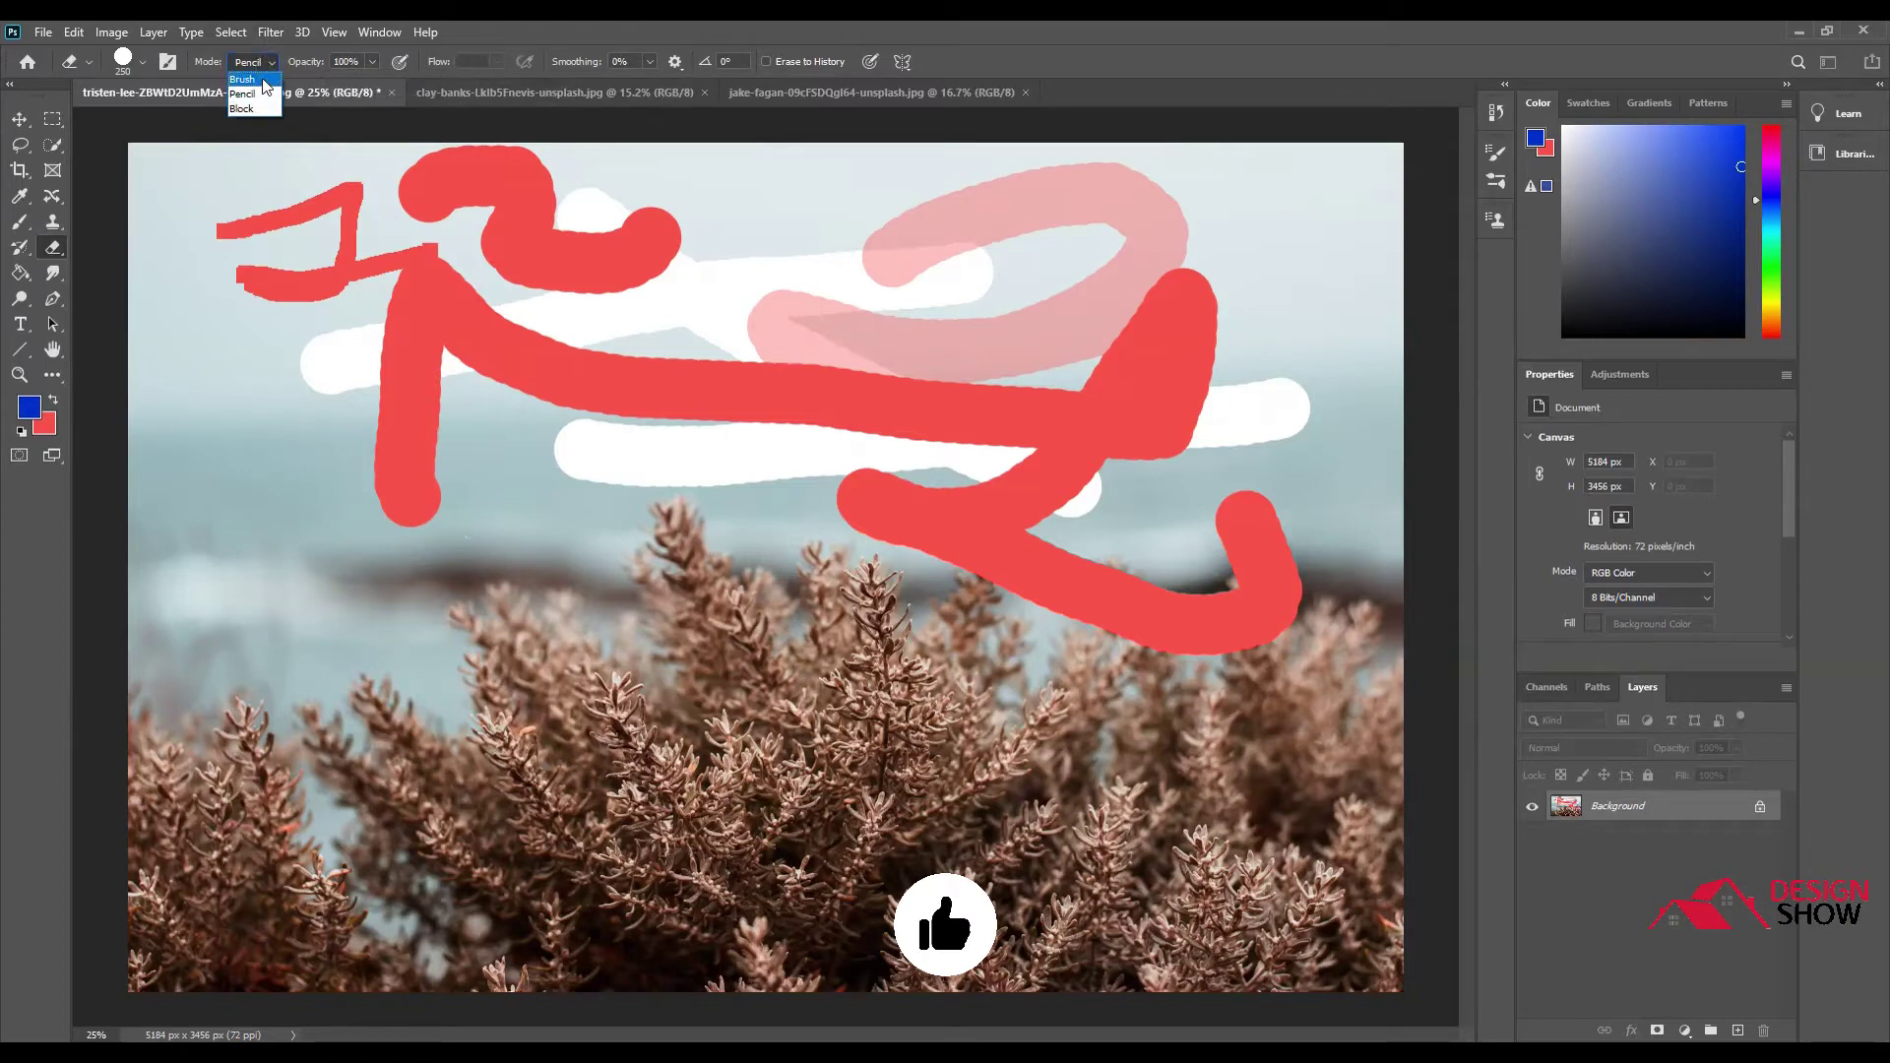
pyautogui.click(264, 78)
pyautogui.click(498, 59)
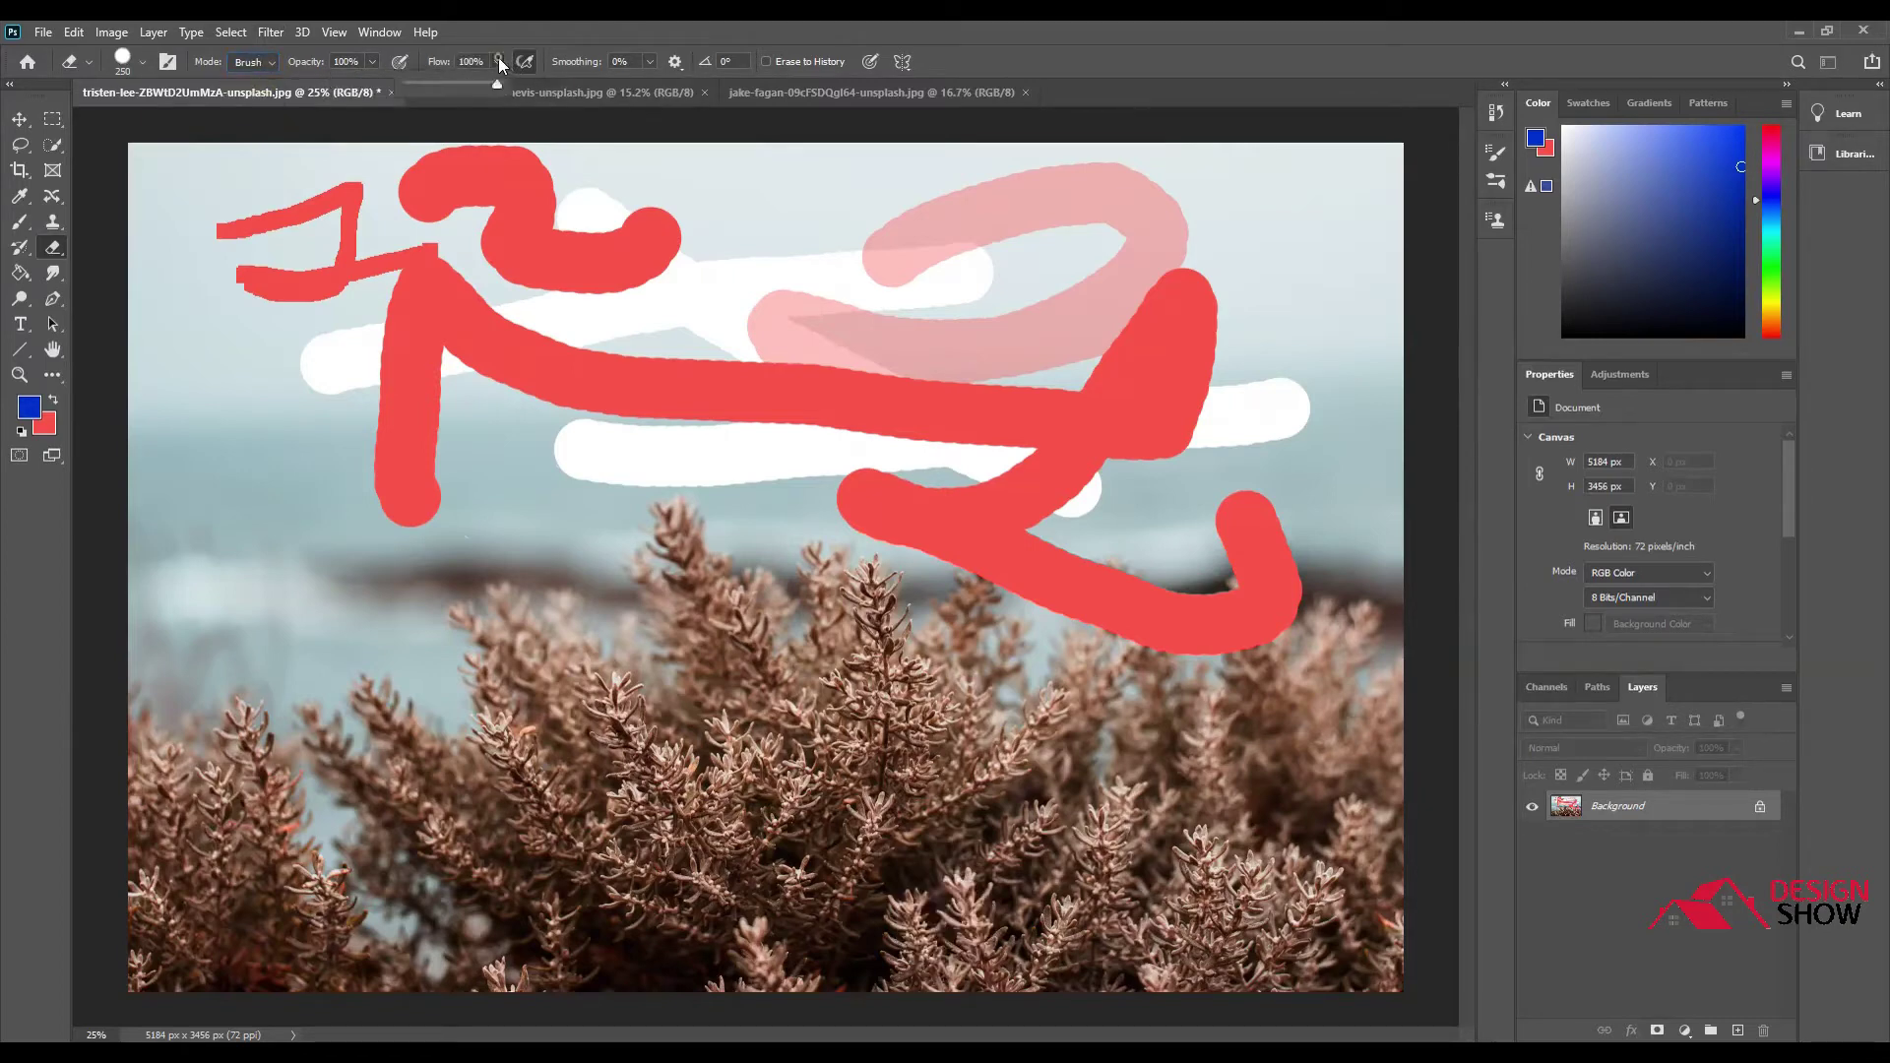
pyautogui.moveTo(428, 81); pyautogui.dragTo(431, 81)
pyautogui.moveTo(168, 482)
pyautogui.mouseDown()
pyautogui.moveTo(787, 421)
pyautogui.moveTo(822, 444)
pyautogui.mouseUp()
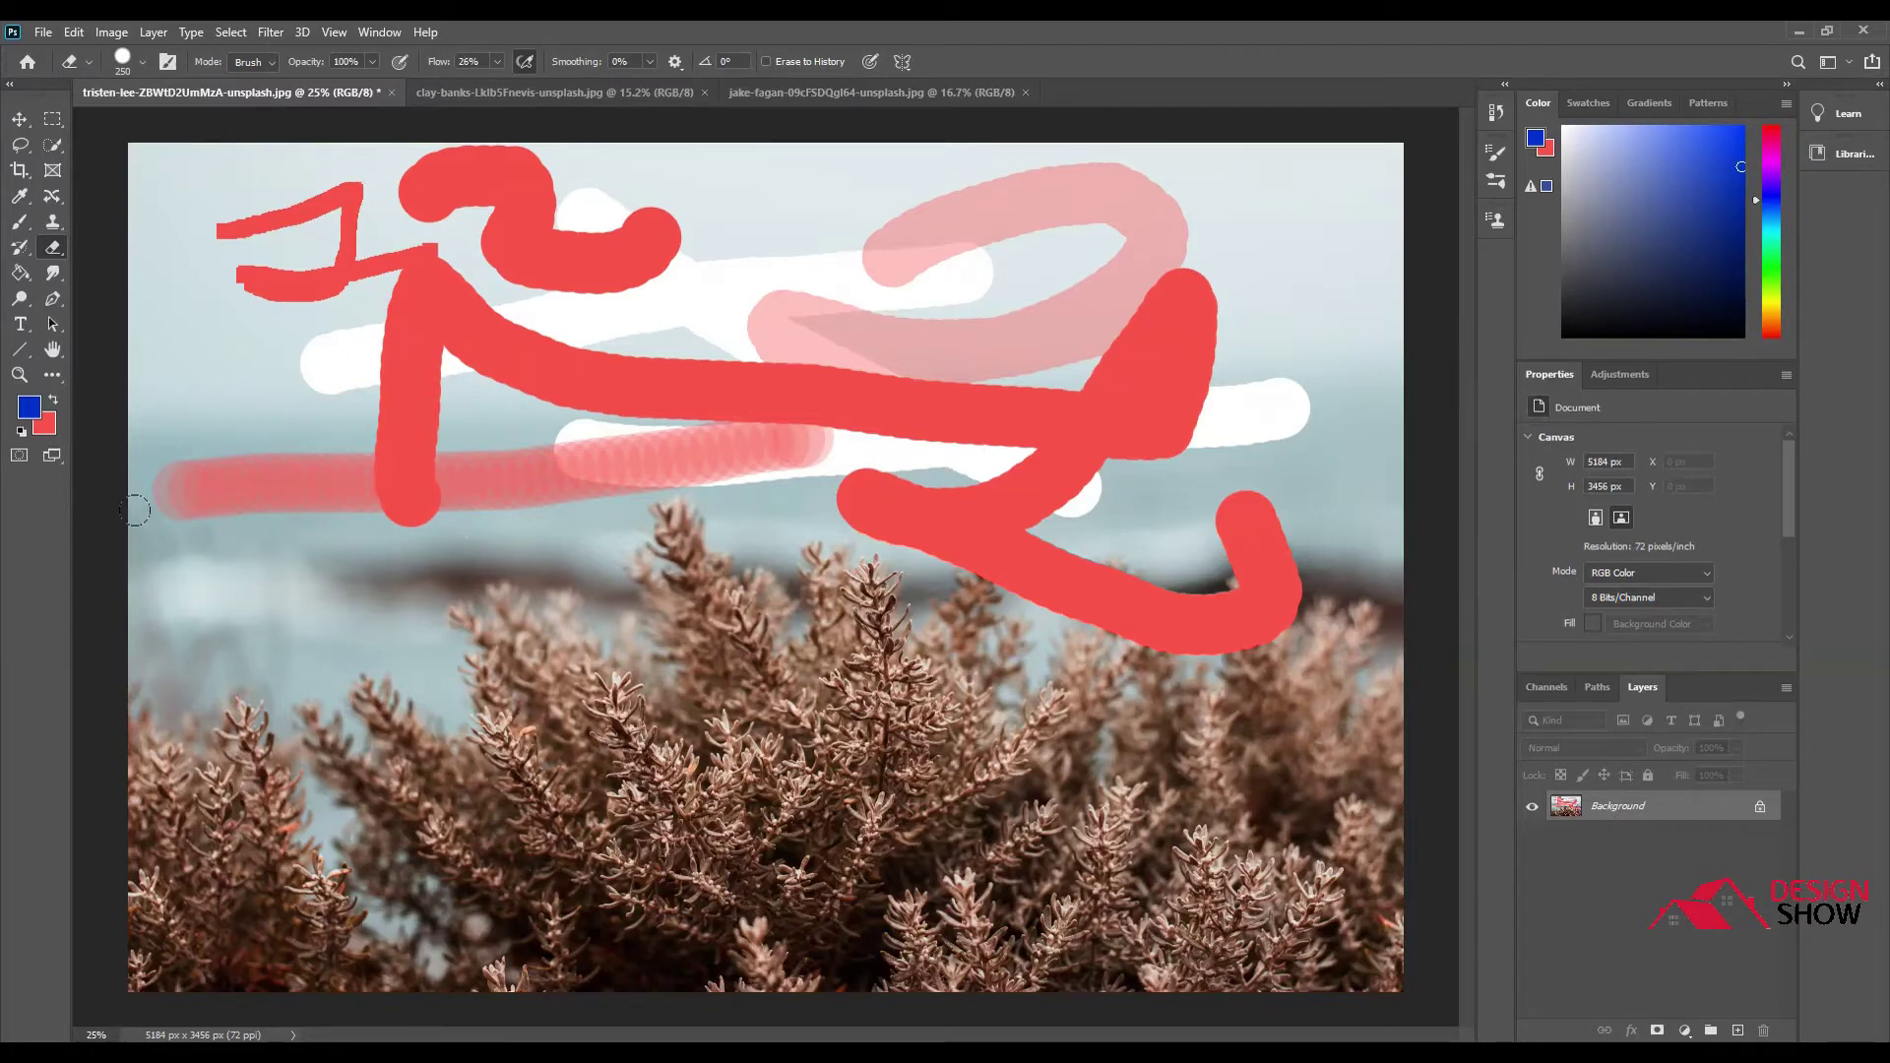
pyautogui.click(44, 424)
# Reset the background colour to white, convert Background to Layer 0, and erase a transparent band.
pyautogui.click(670, 333)
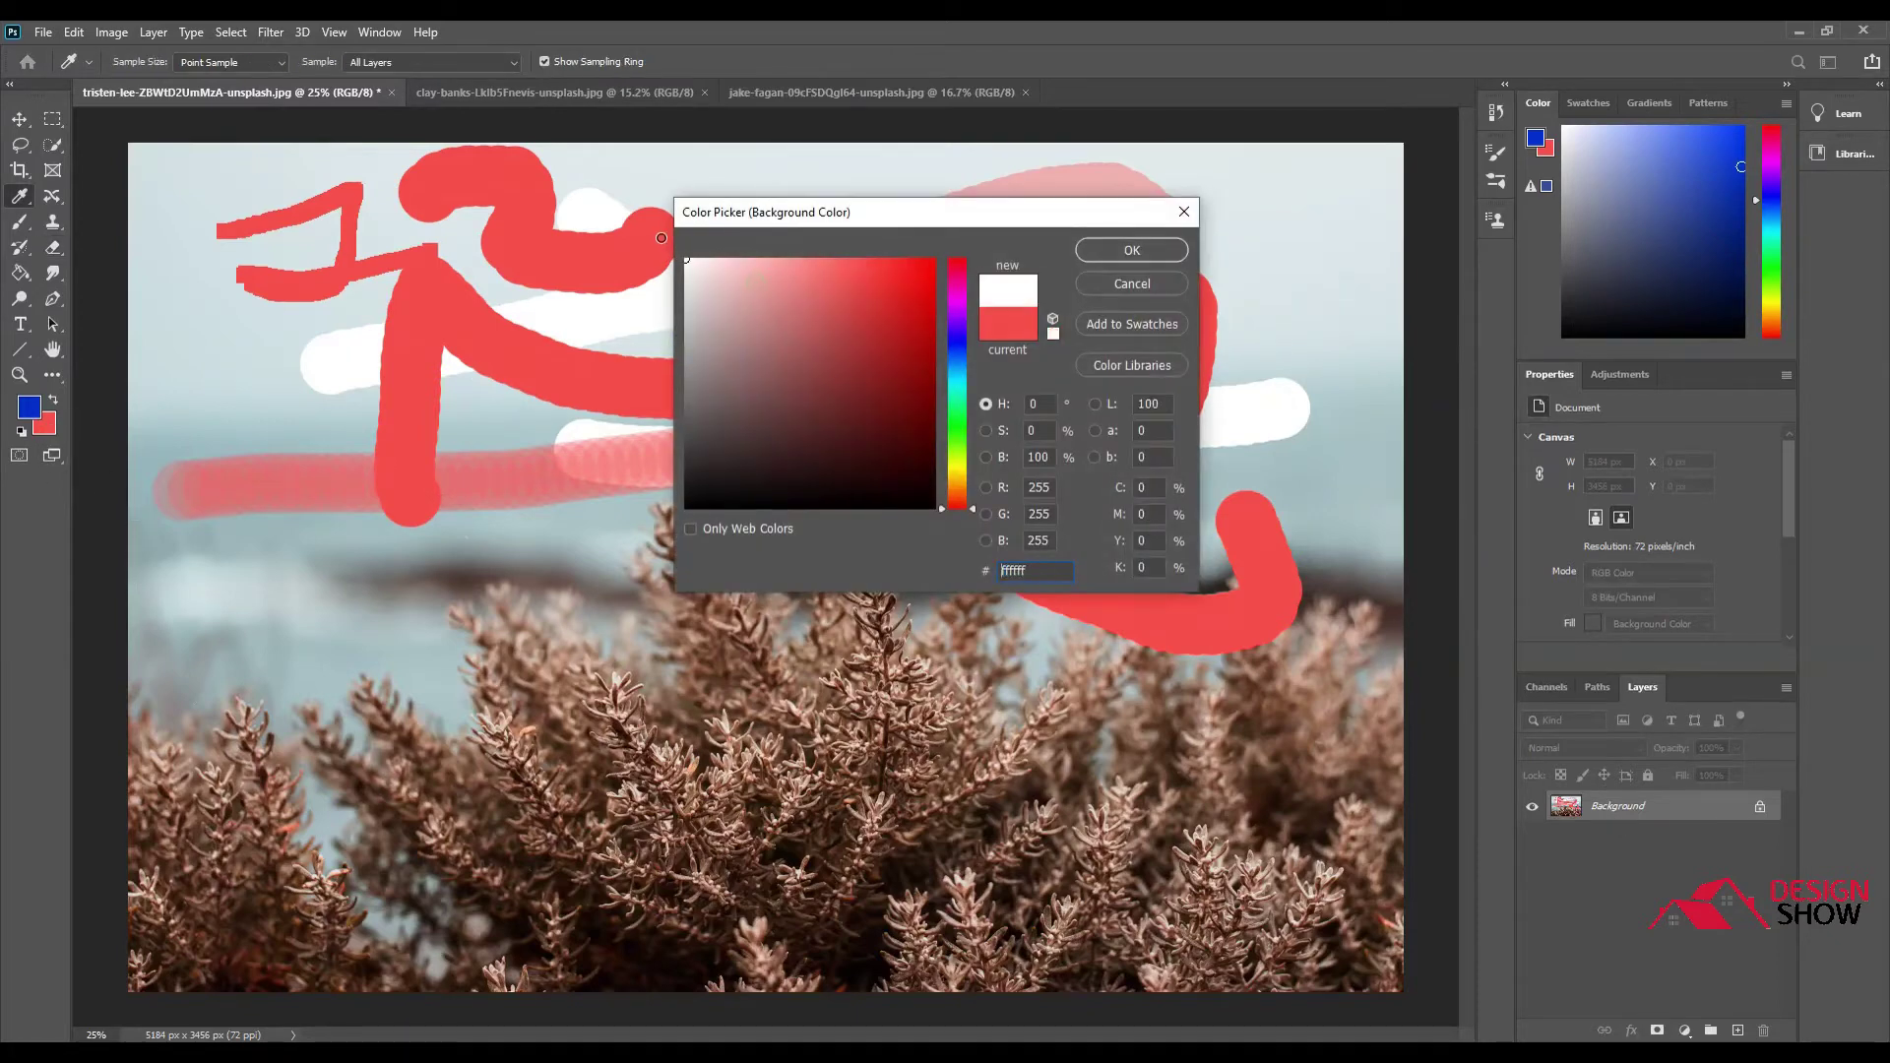
pyautogui.click(1132, 252)
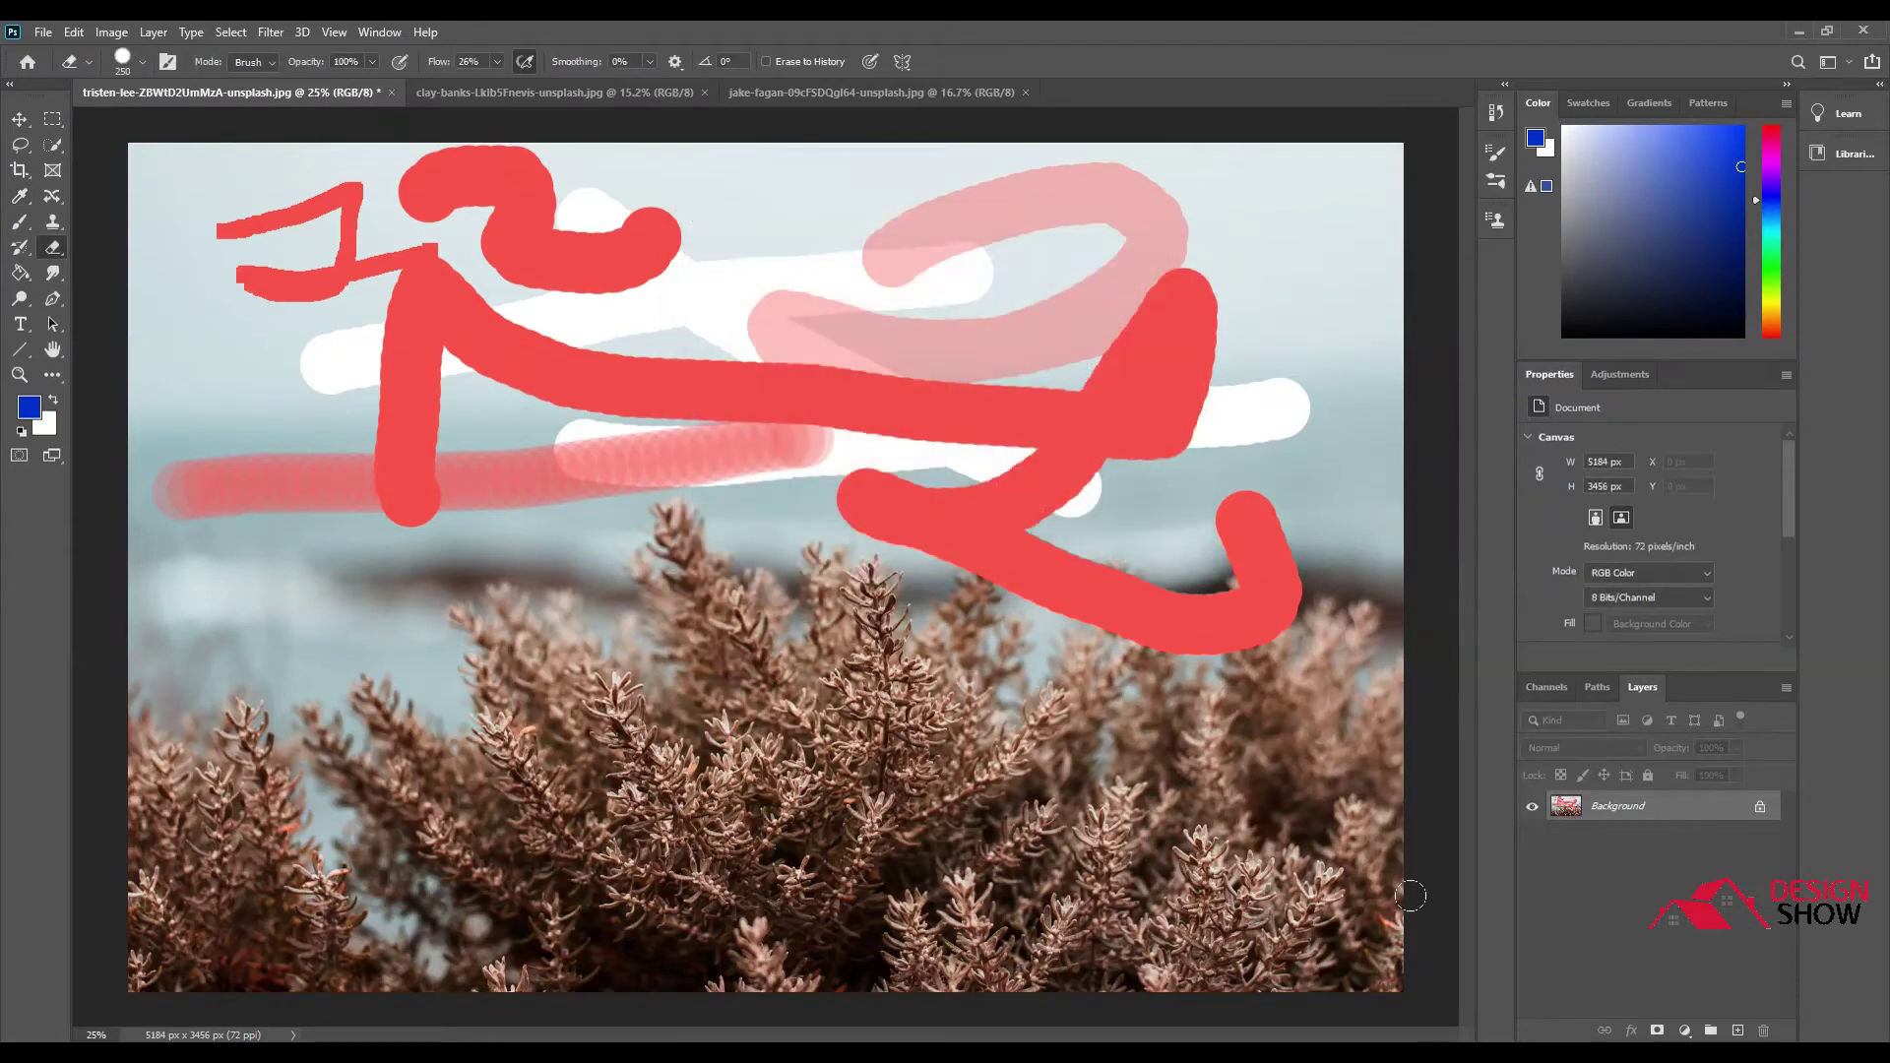
pyautogui.doubleClick(1667, 817)
pyautogui.click(1070, 392)
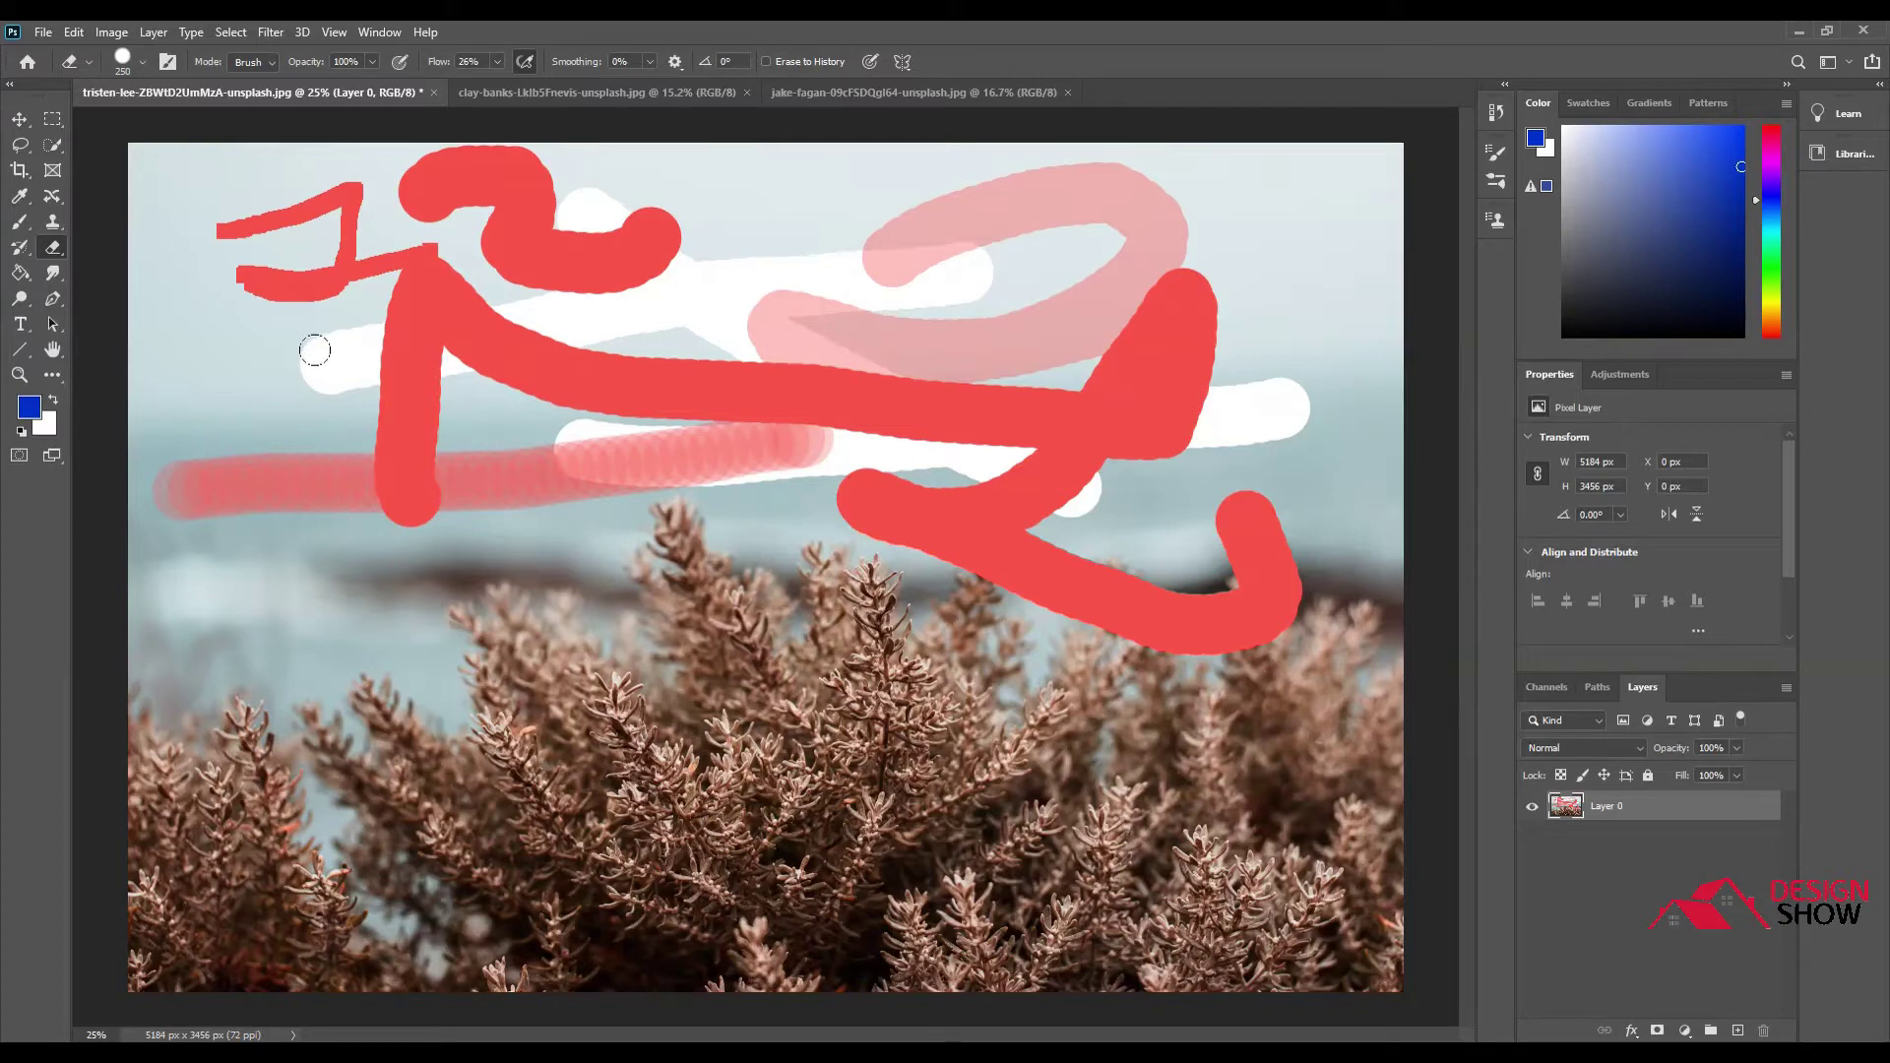
pyautogui.moveTo(218, 341)
pyautogui.mouseDown()
pyautogui.moveTo(956, 348)
pyautogui.moveTo(1202, 347)
pyautogui.mouseUp()
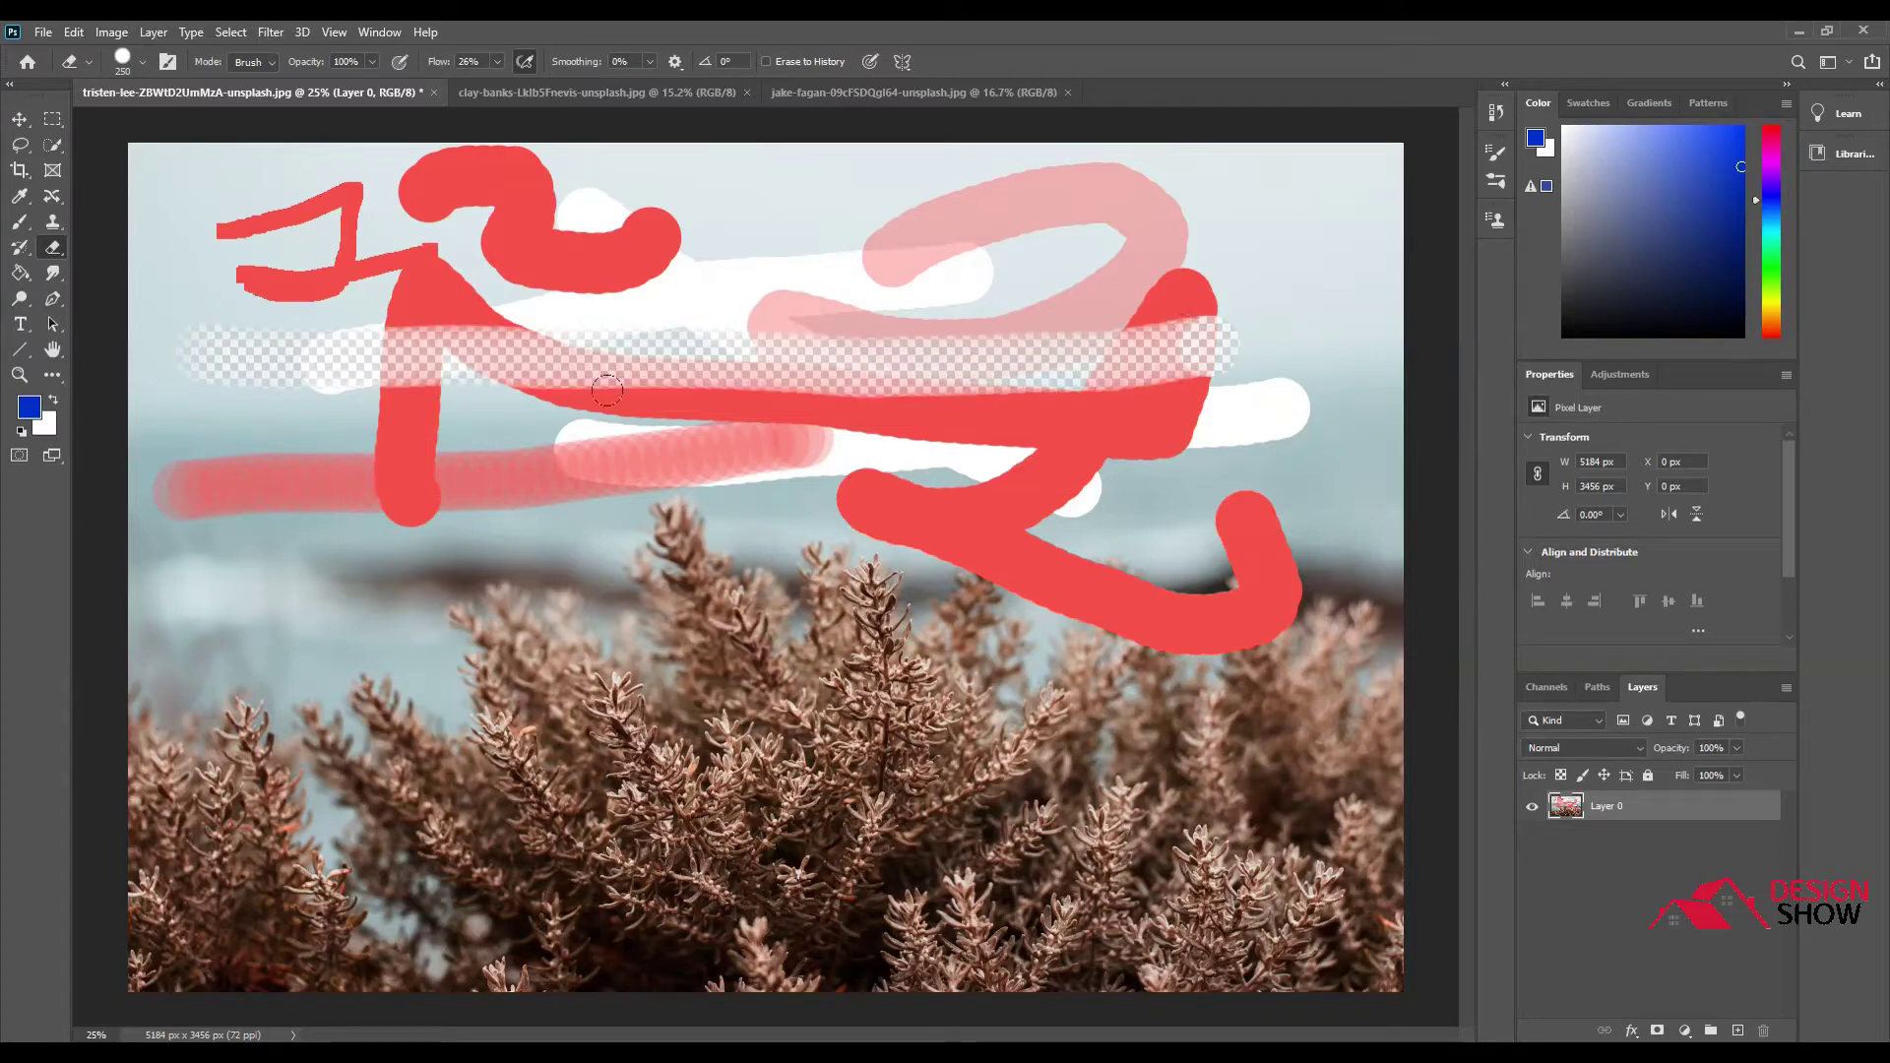
# Raise eraser flow to 100%, erase a wide transparent band, then switch to the desert photo.
pyautogui.click(497, 62)
pyautogui.moveTo(496, 83); pyautogui.dragTo(573, 84)
pyautogui.moveTo(212, 362)
pyautogui.mouseDown()
pyautogui.moveTo(1292, 306)
pyautogui.moveTo(929, 412)
pyautogui.moveTo(279, 433)
pyautogui.moveTo(800, 415)
pyautogui.moveTo(1185, 360)
pyautogui.moveTo(129, 450)
pyautogui.moveTo(397, 470)
pyautogui.moveTo(901, 460)
pyautogui.moveTo(594, 505)
pyautogui.moveTo(267, 674)
pyautogui.moveTo(329, 597)
pyautogui.moveTo(420, 671)
pyautogui.mouseUp()
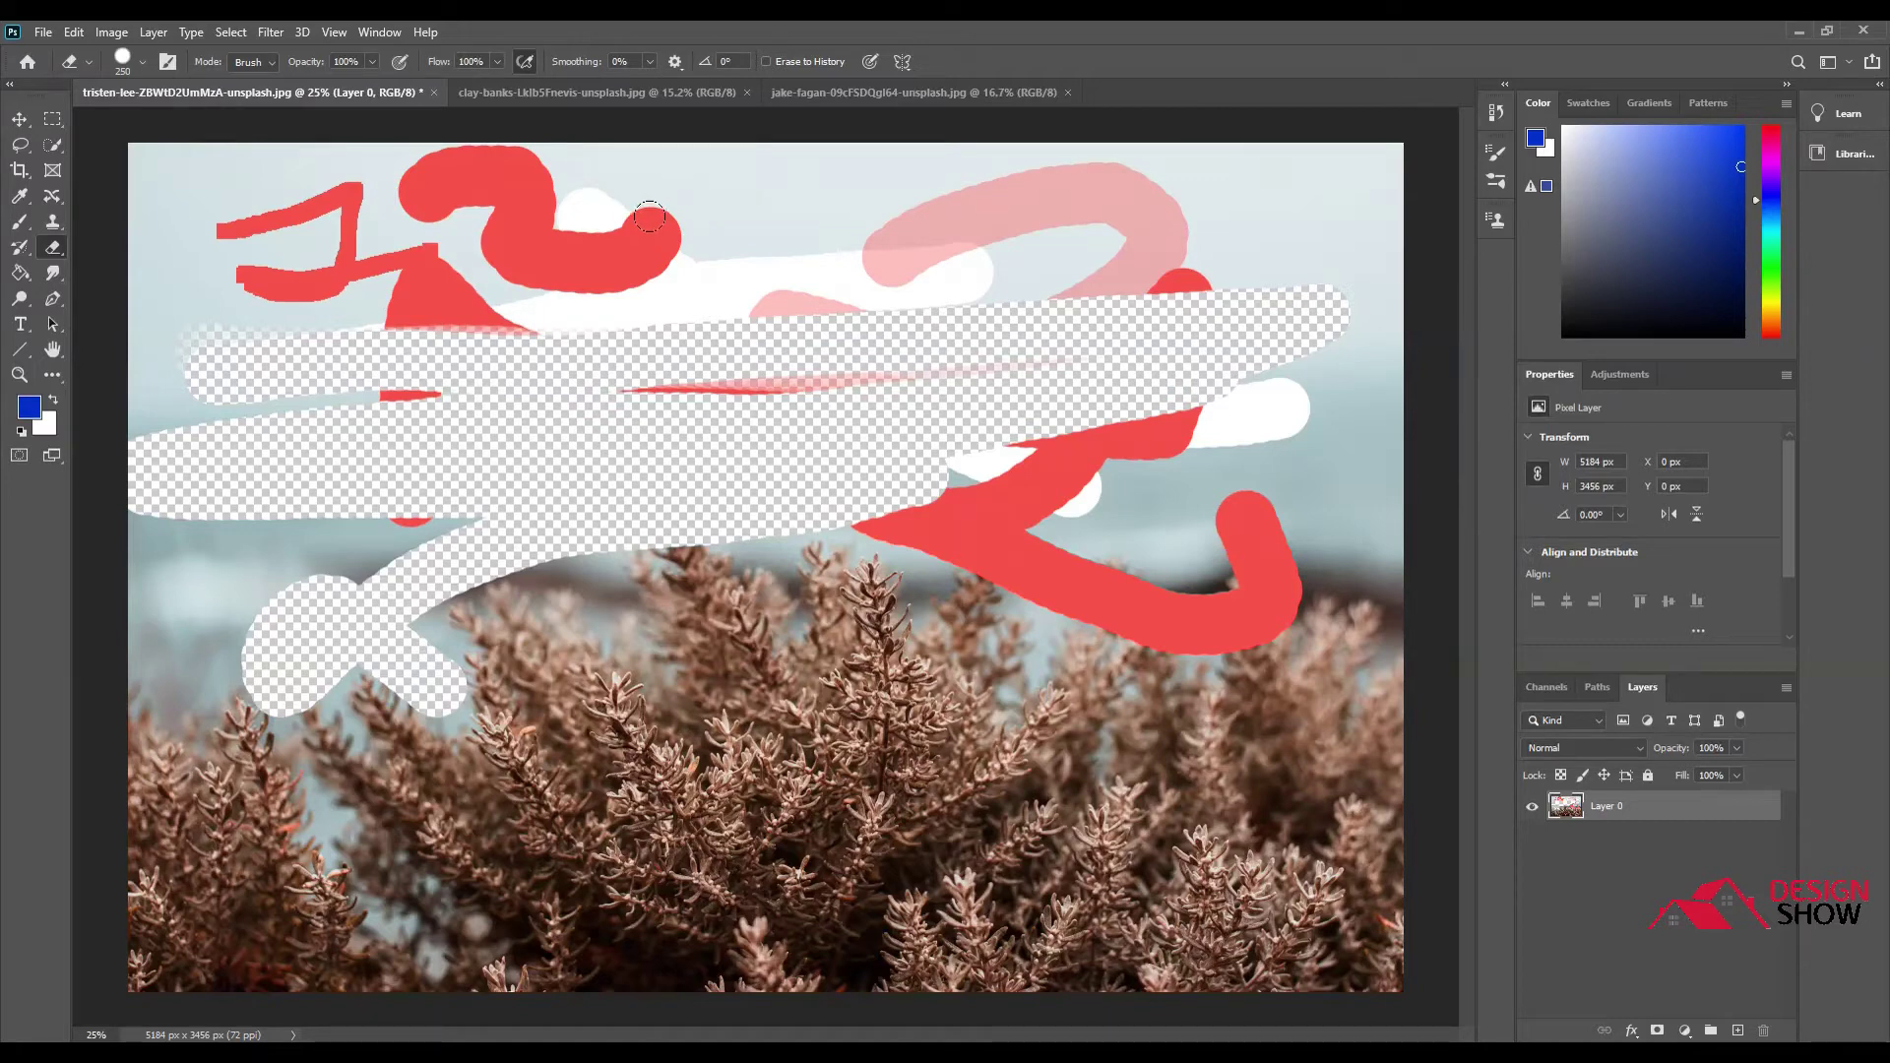
pyautogui.click(617, 104)
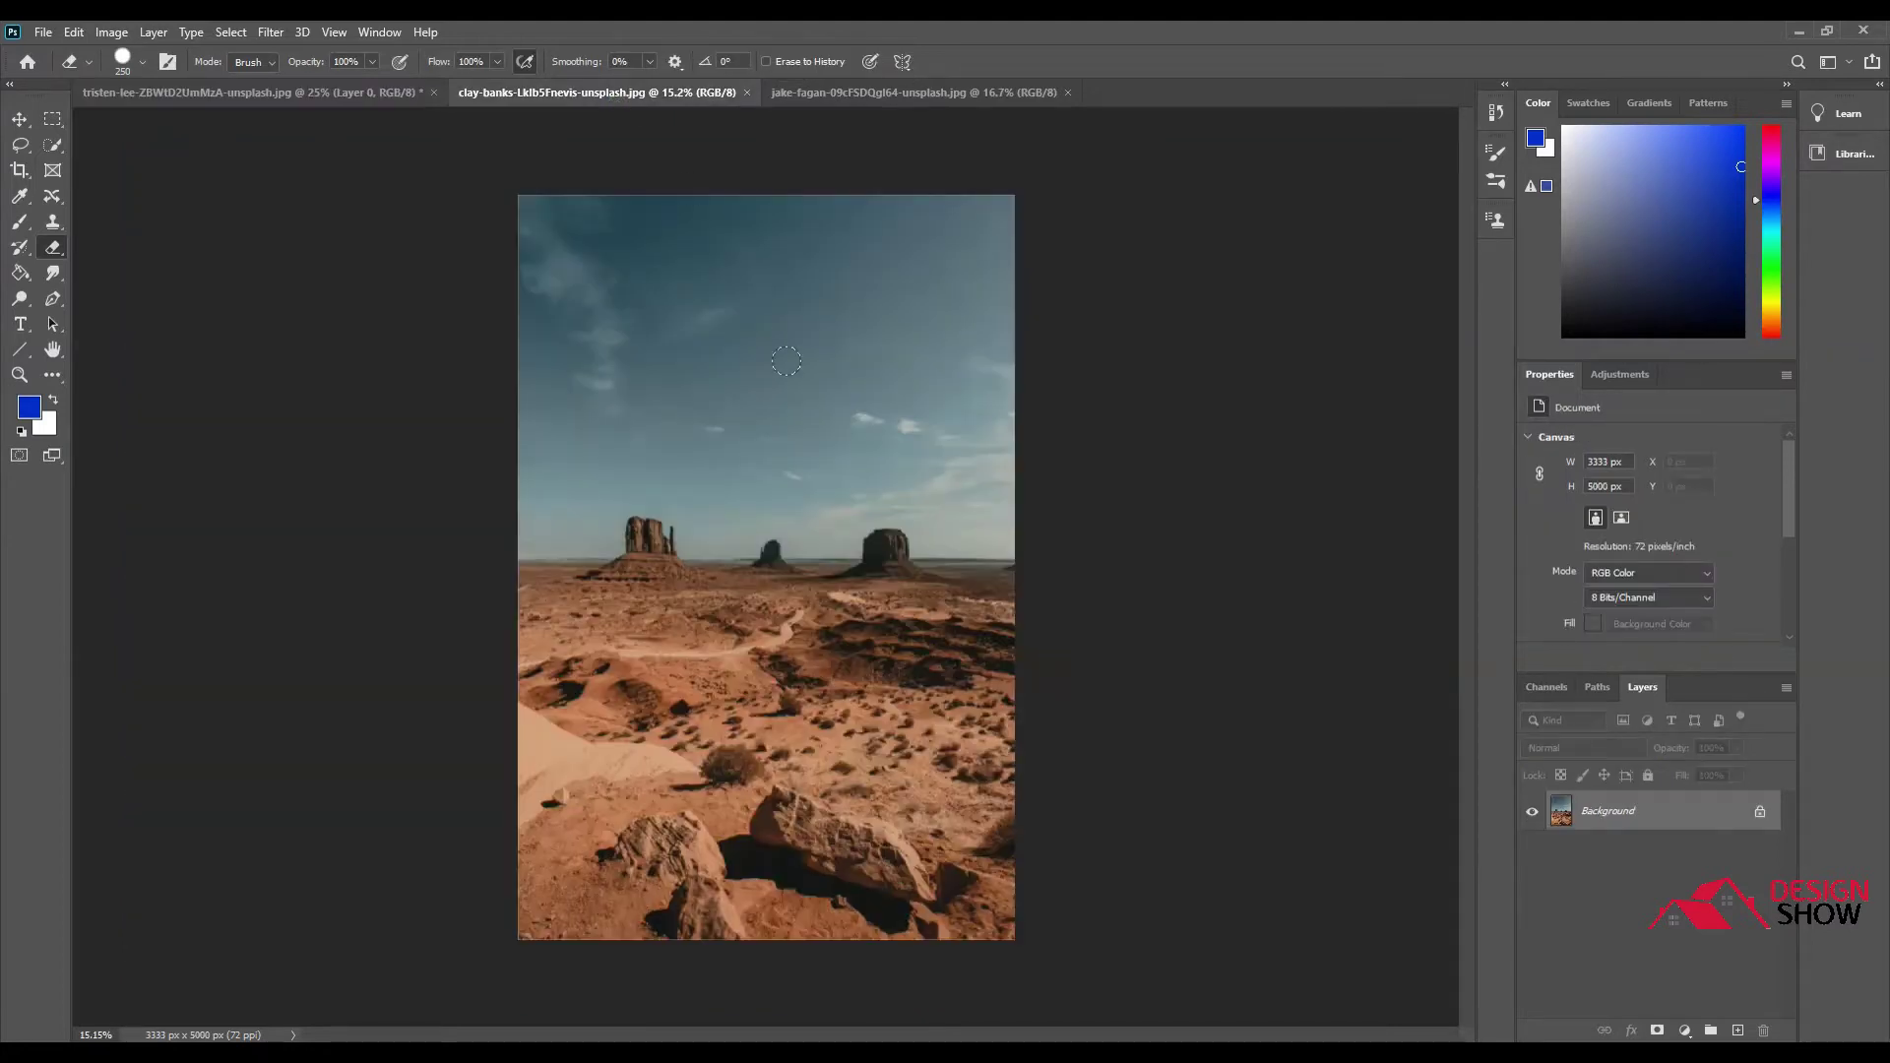
# Use the Magic Eraser to erase the blue sky and the clouds beside the right mesa.
pyautogui.rightClick(54, 247)
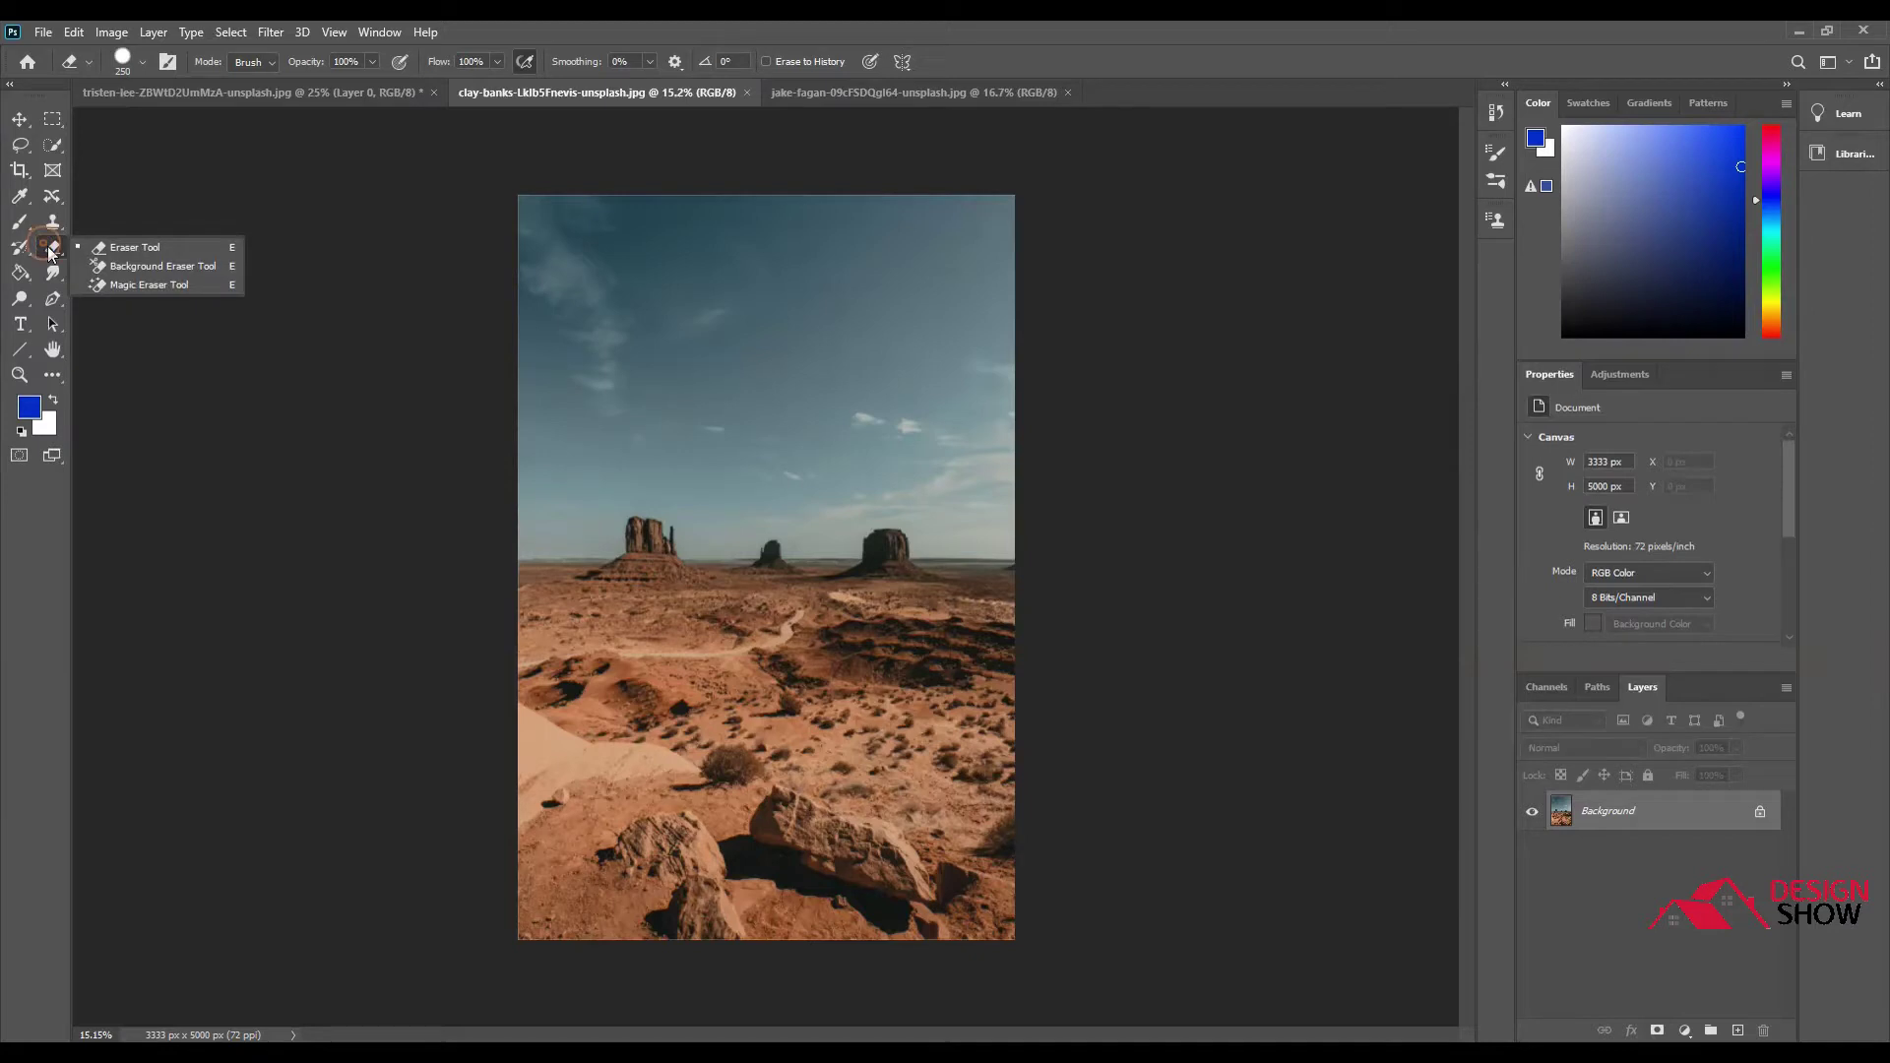
pyautogui.click(139, 287)
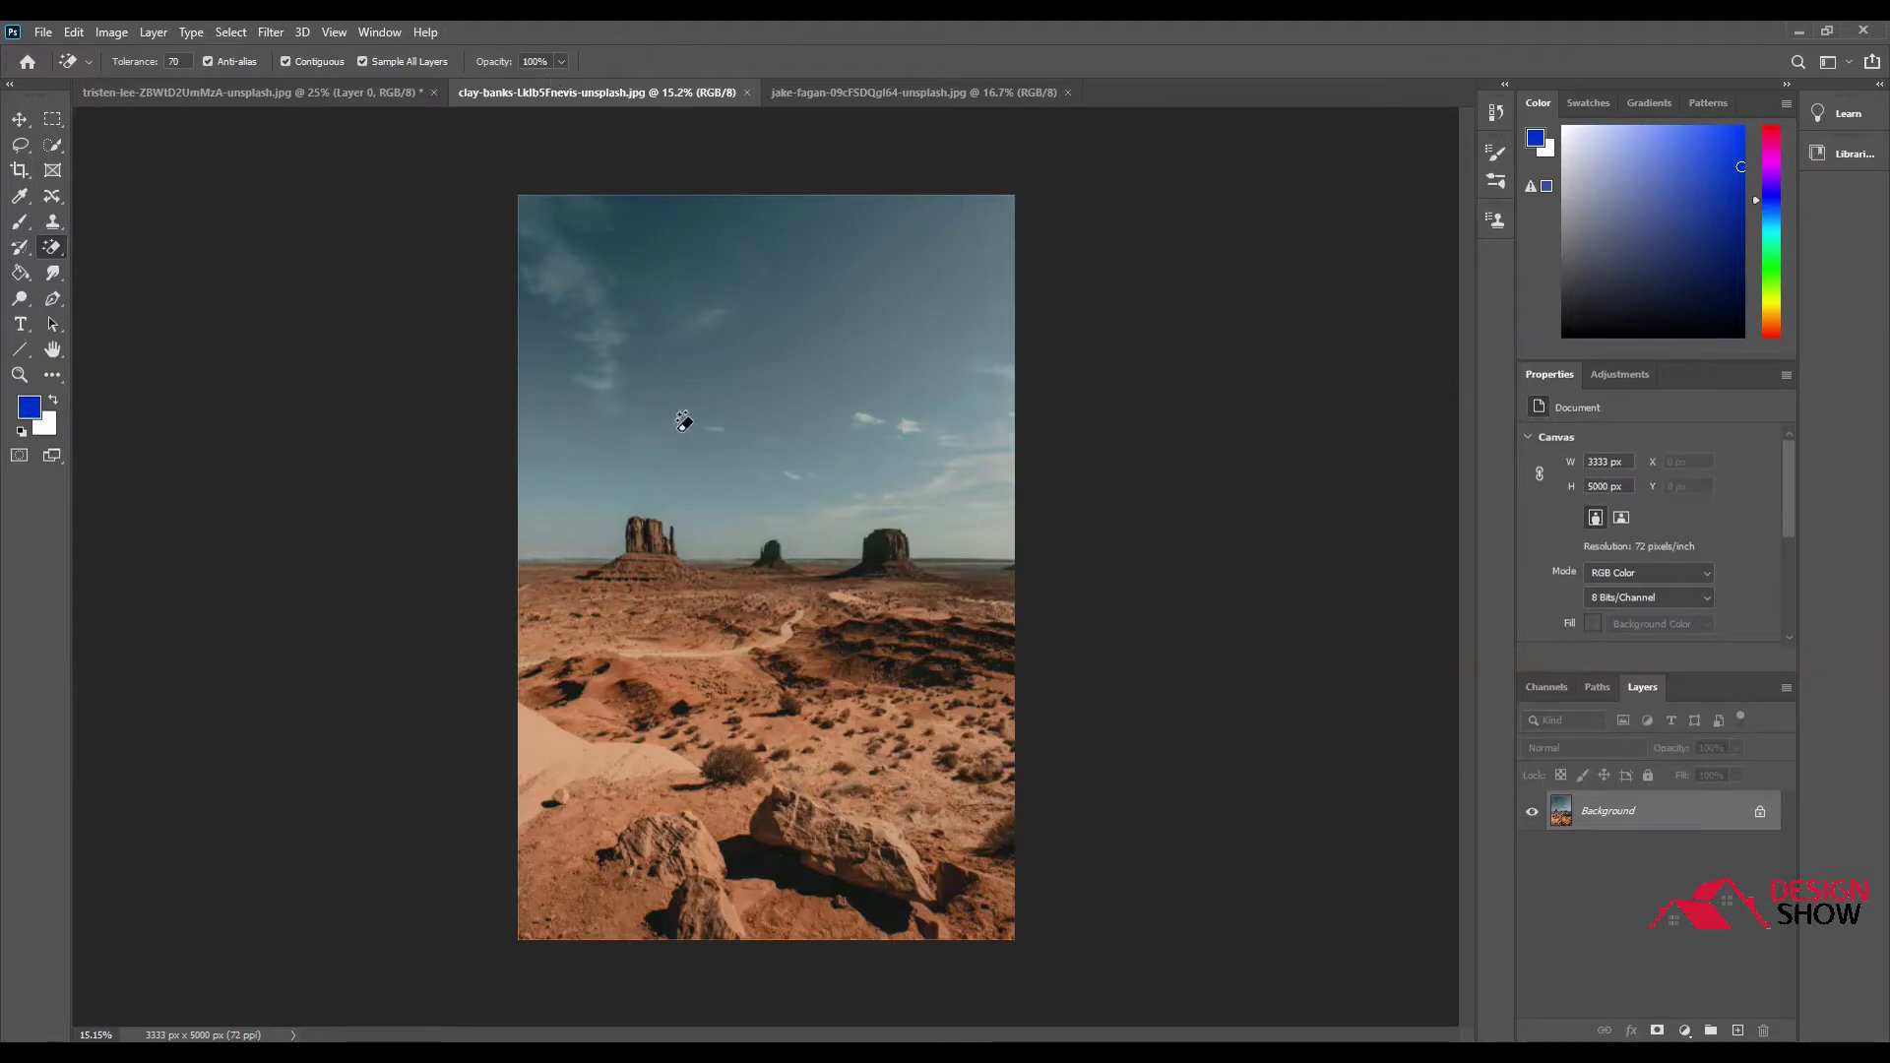
pyautogui.click(745, 363)
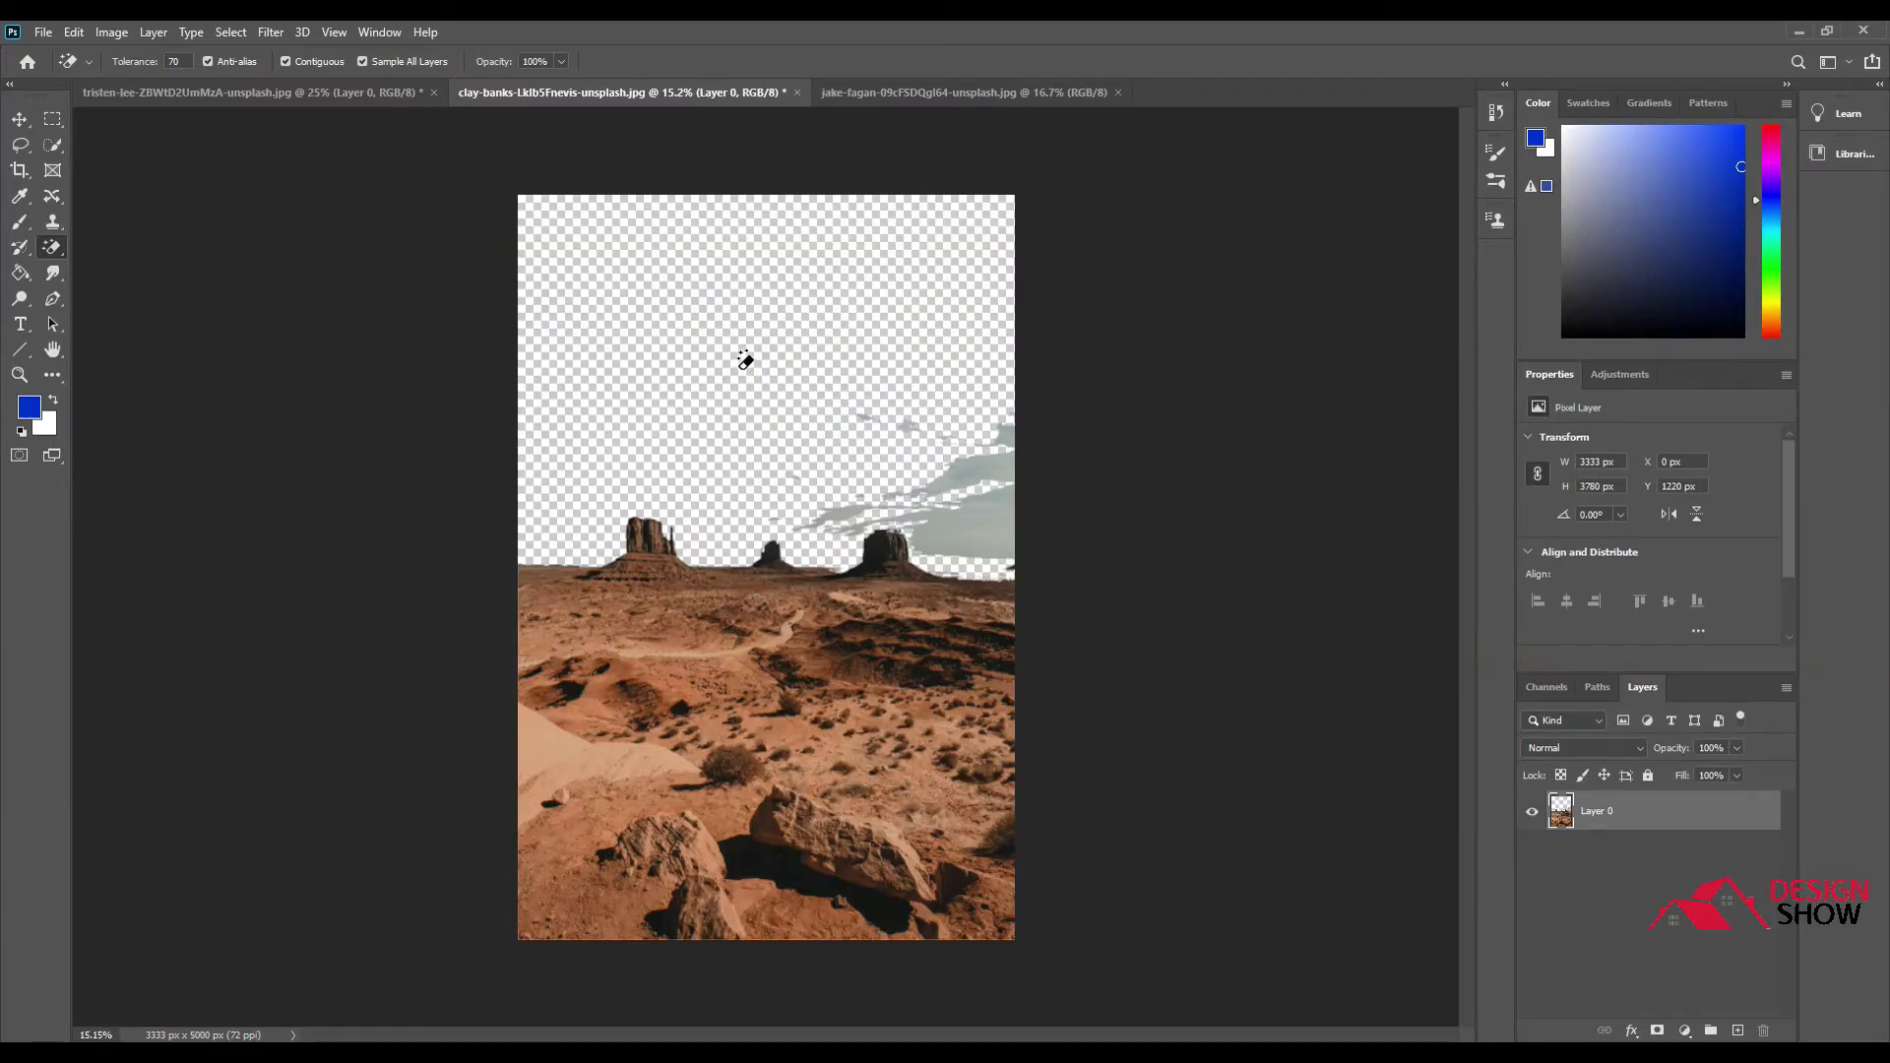
pyautogui.click(972, 504)
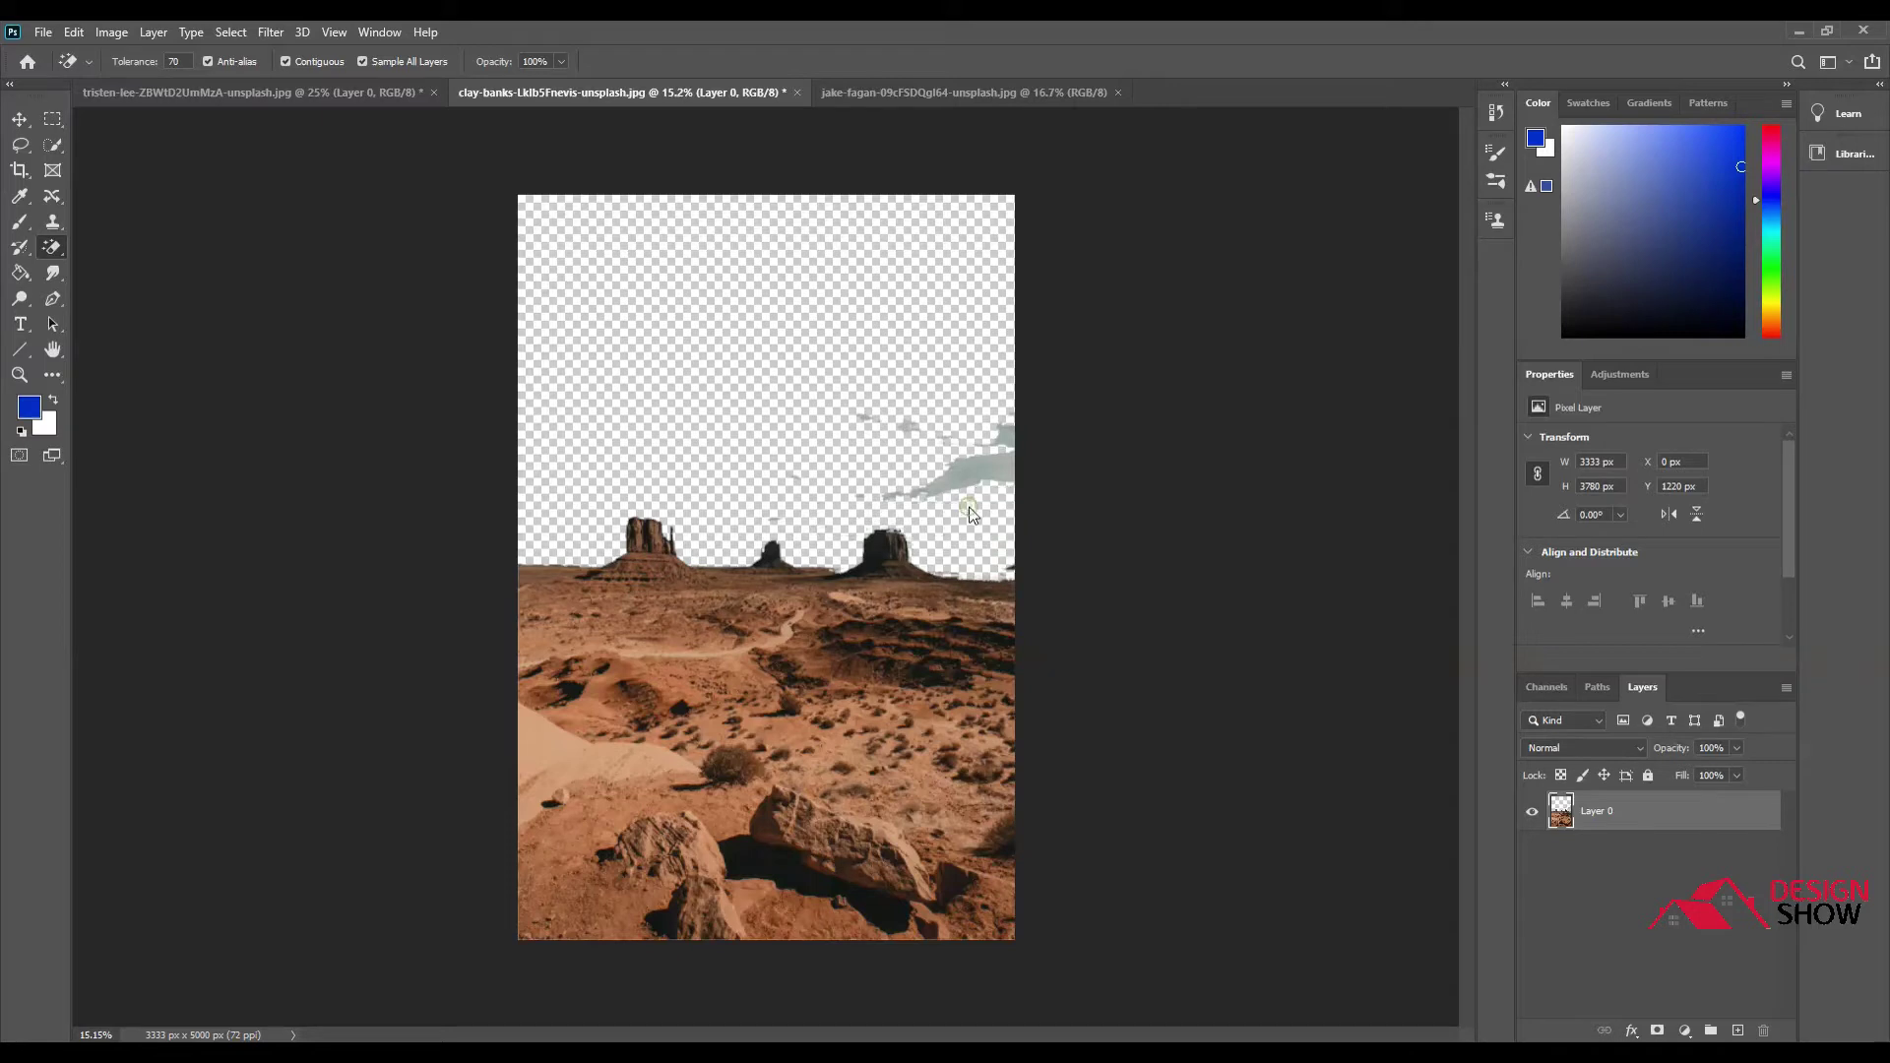
pyautogui.click(964, 470)
pyautogui.click(996, 434)
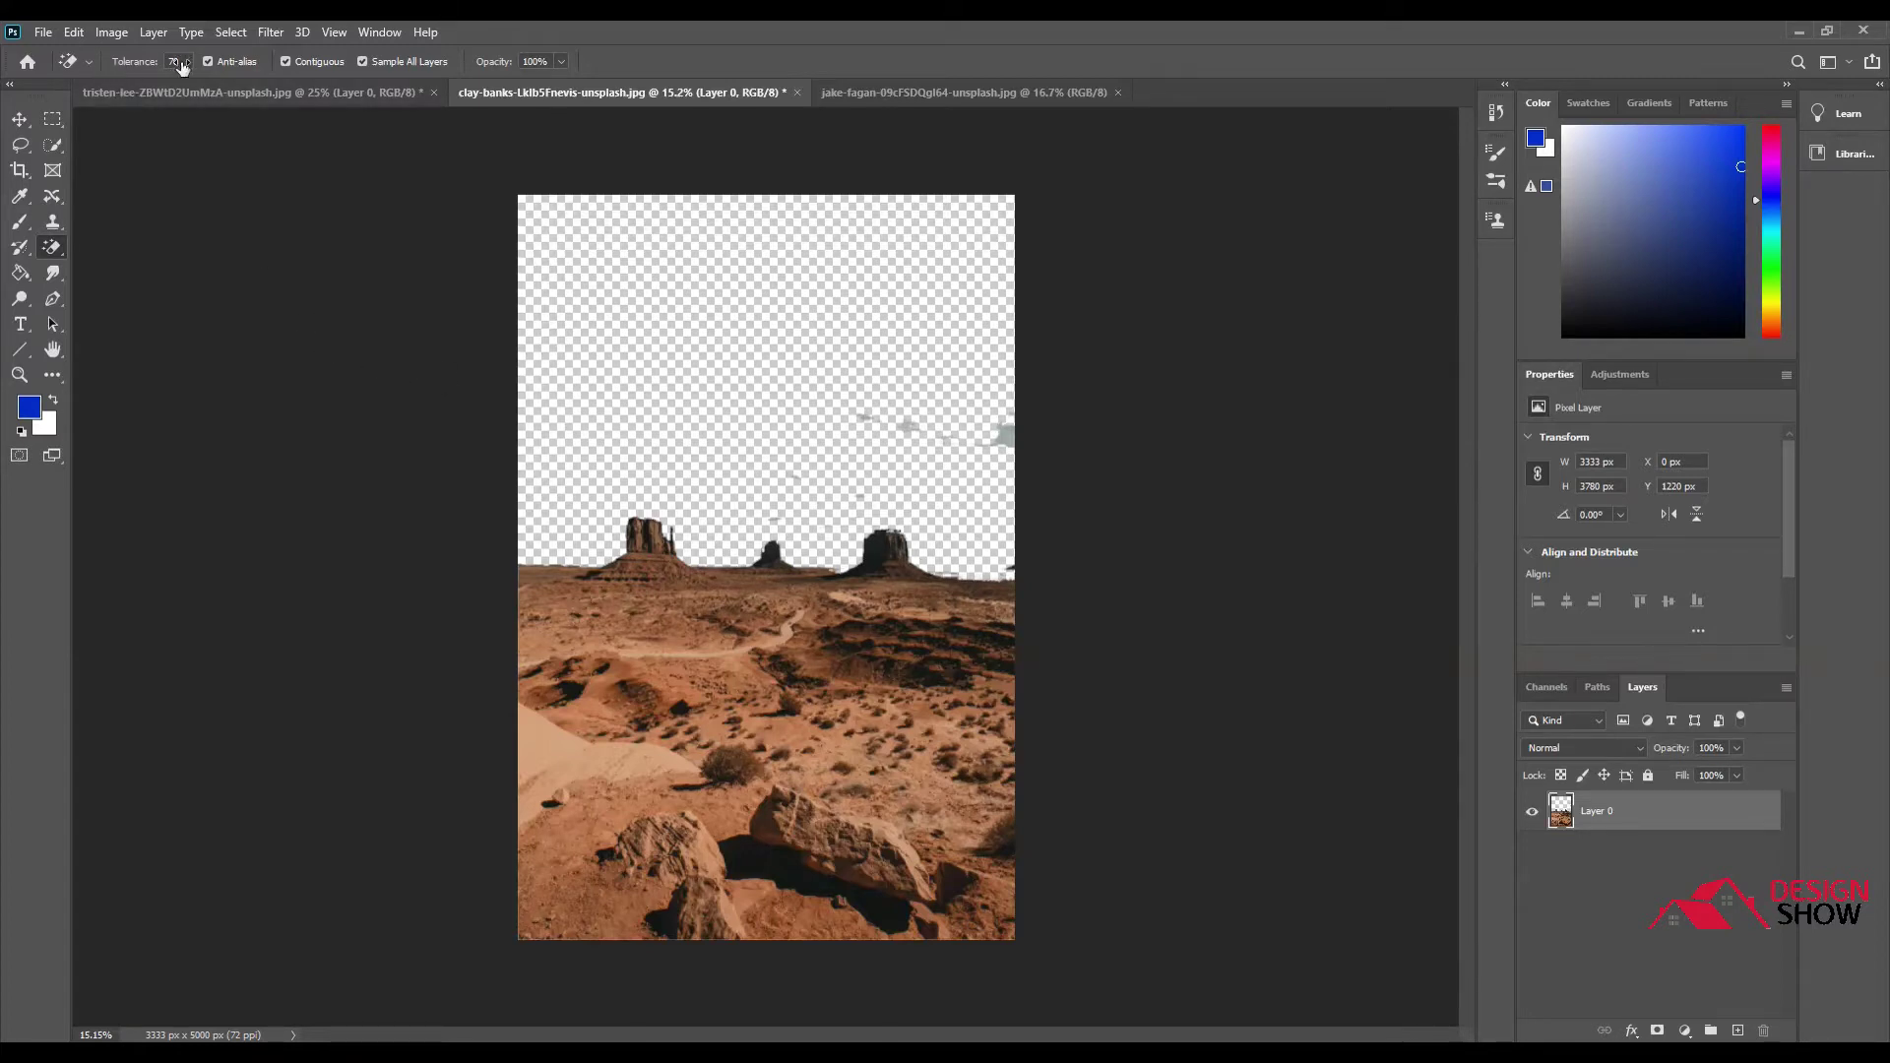
# Undo two cloud erasures and revert the desert photo with File > Revert.
pyautogui.hotkey('ctrl', 'z')
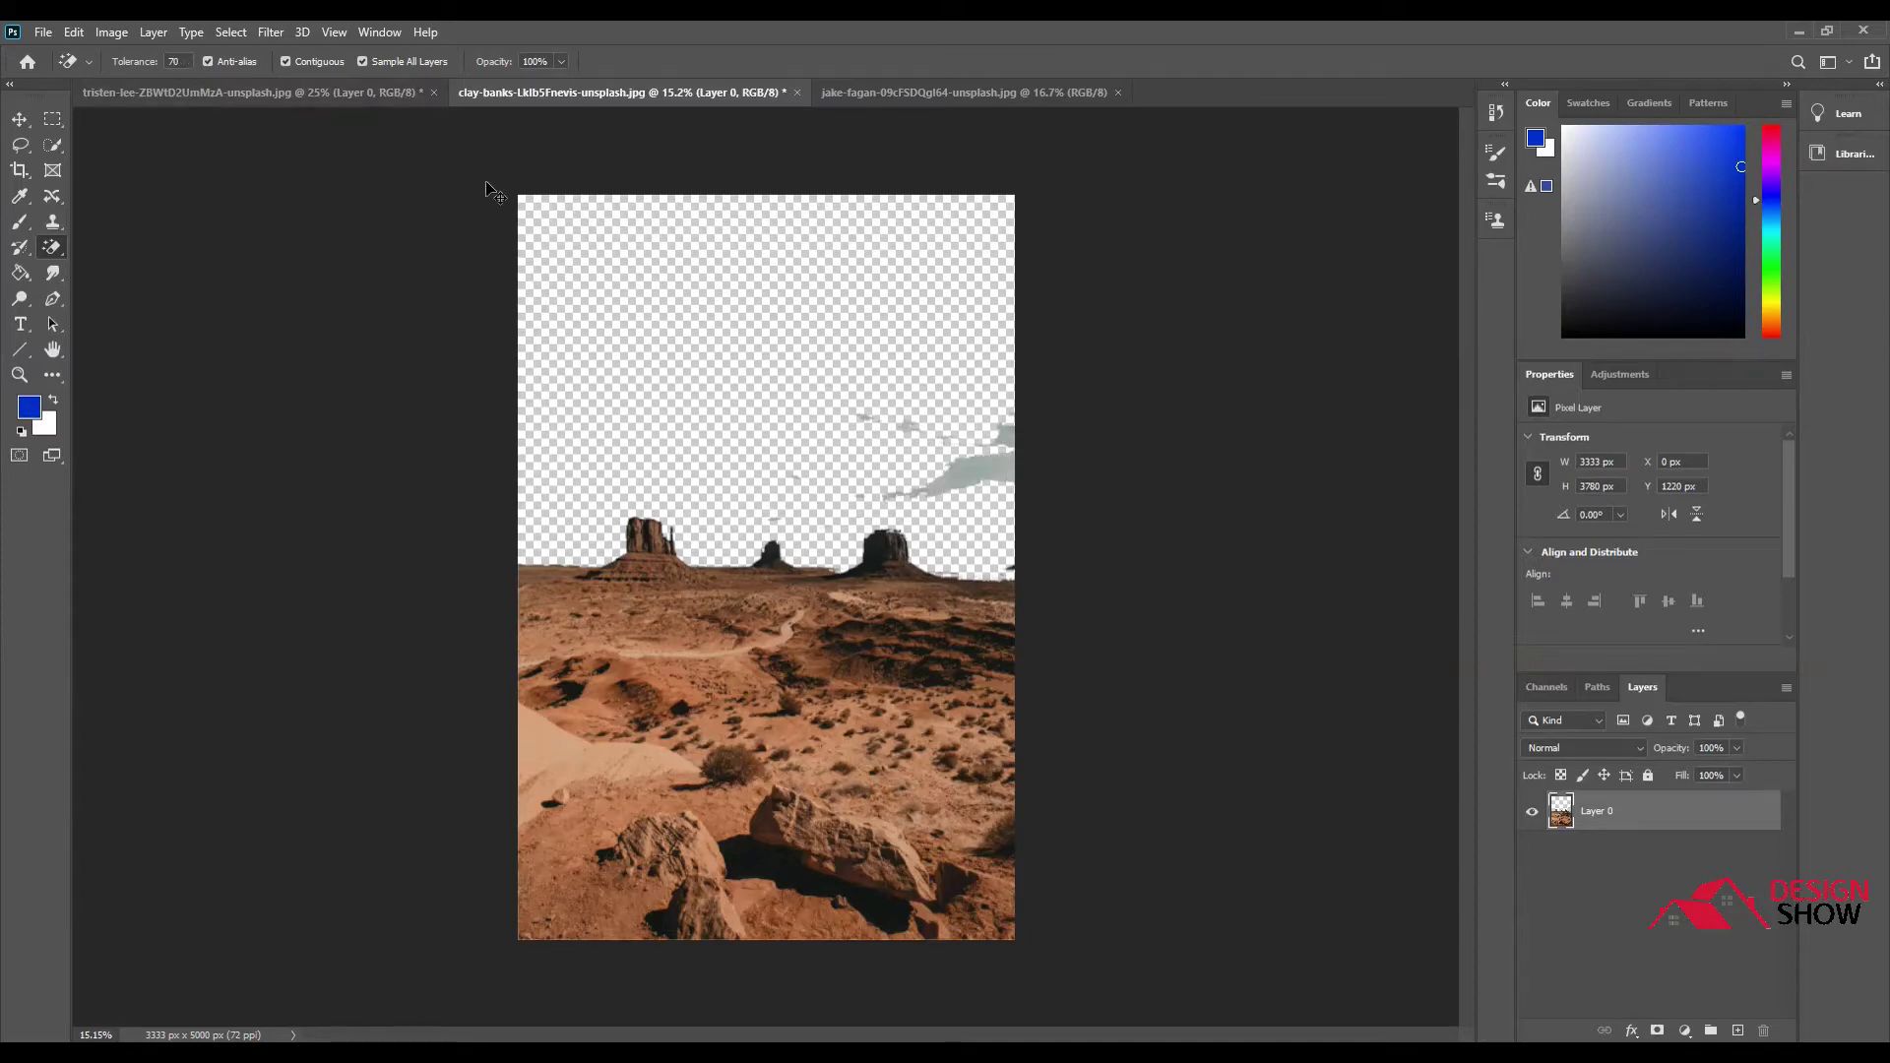
pyautogui.hotkey('ctrl', 'z')
pyautogui.click(46, 32)
pyautogui.click(44, 29)
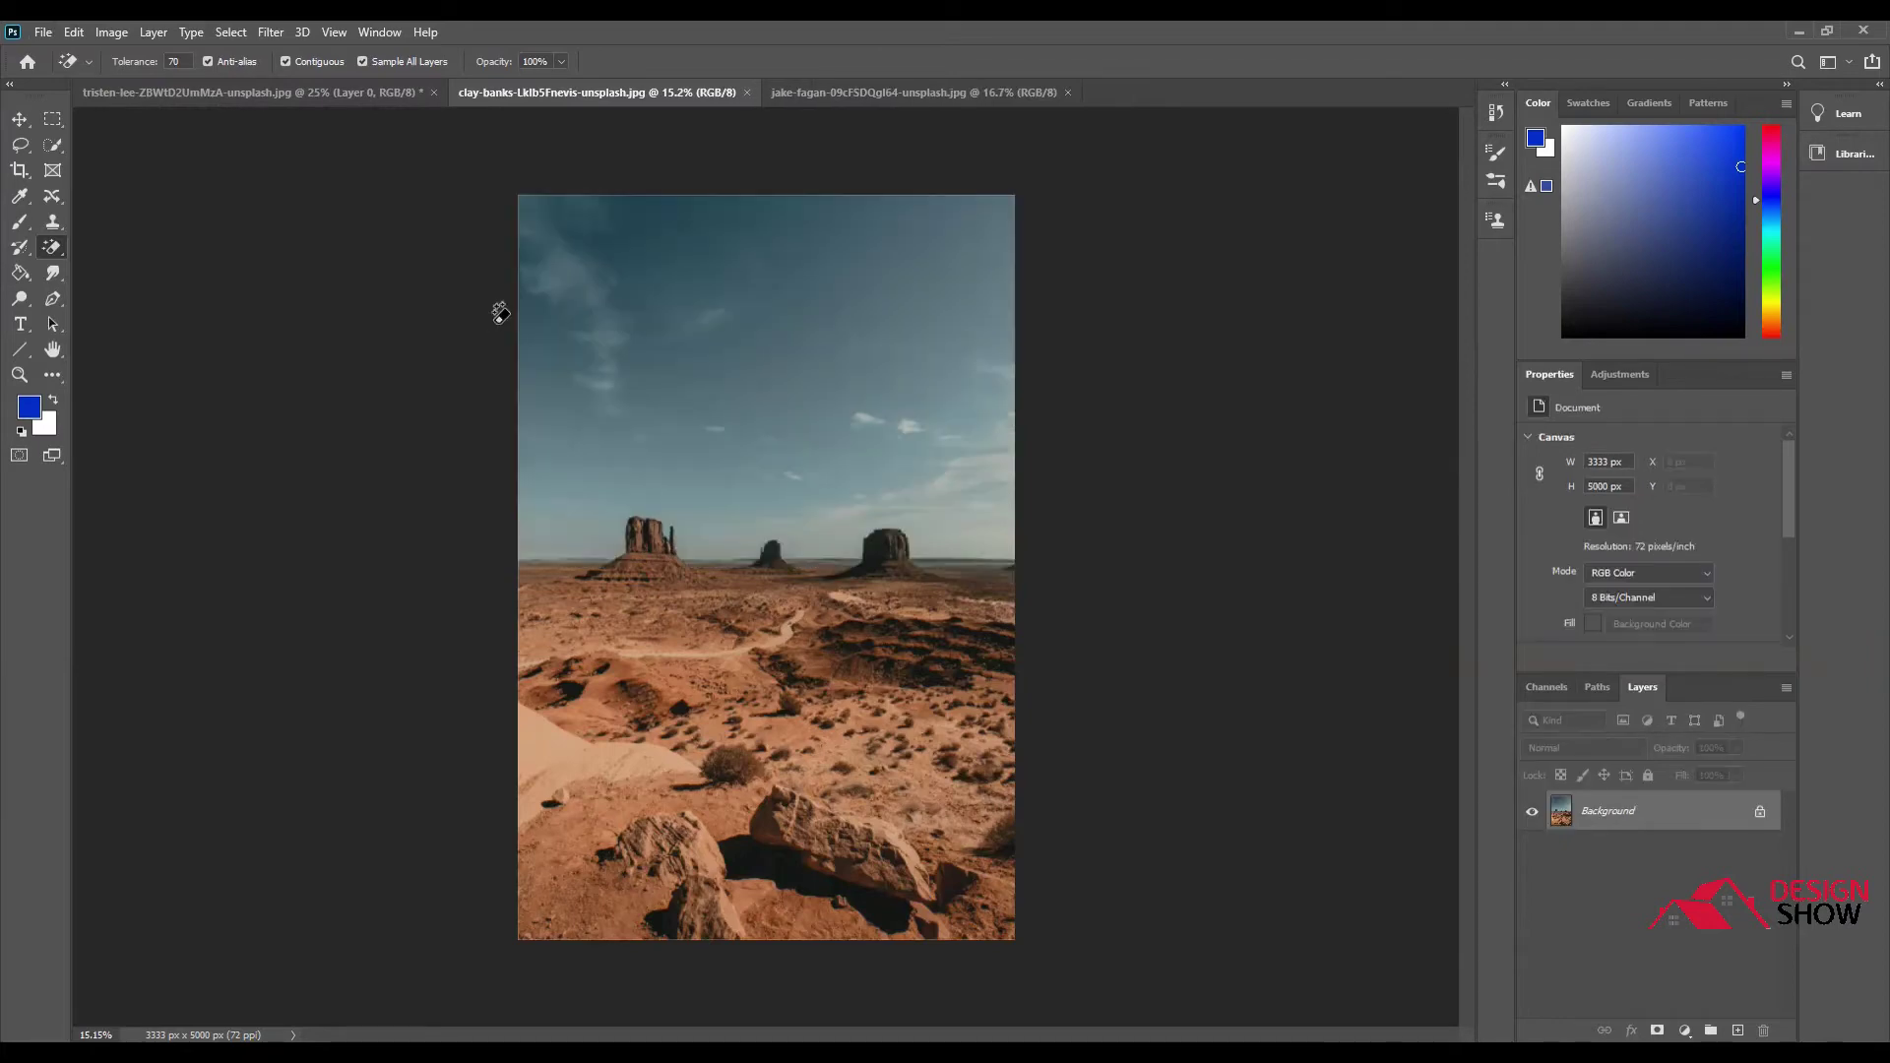
pyautogui.click(41, 33)
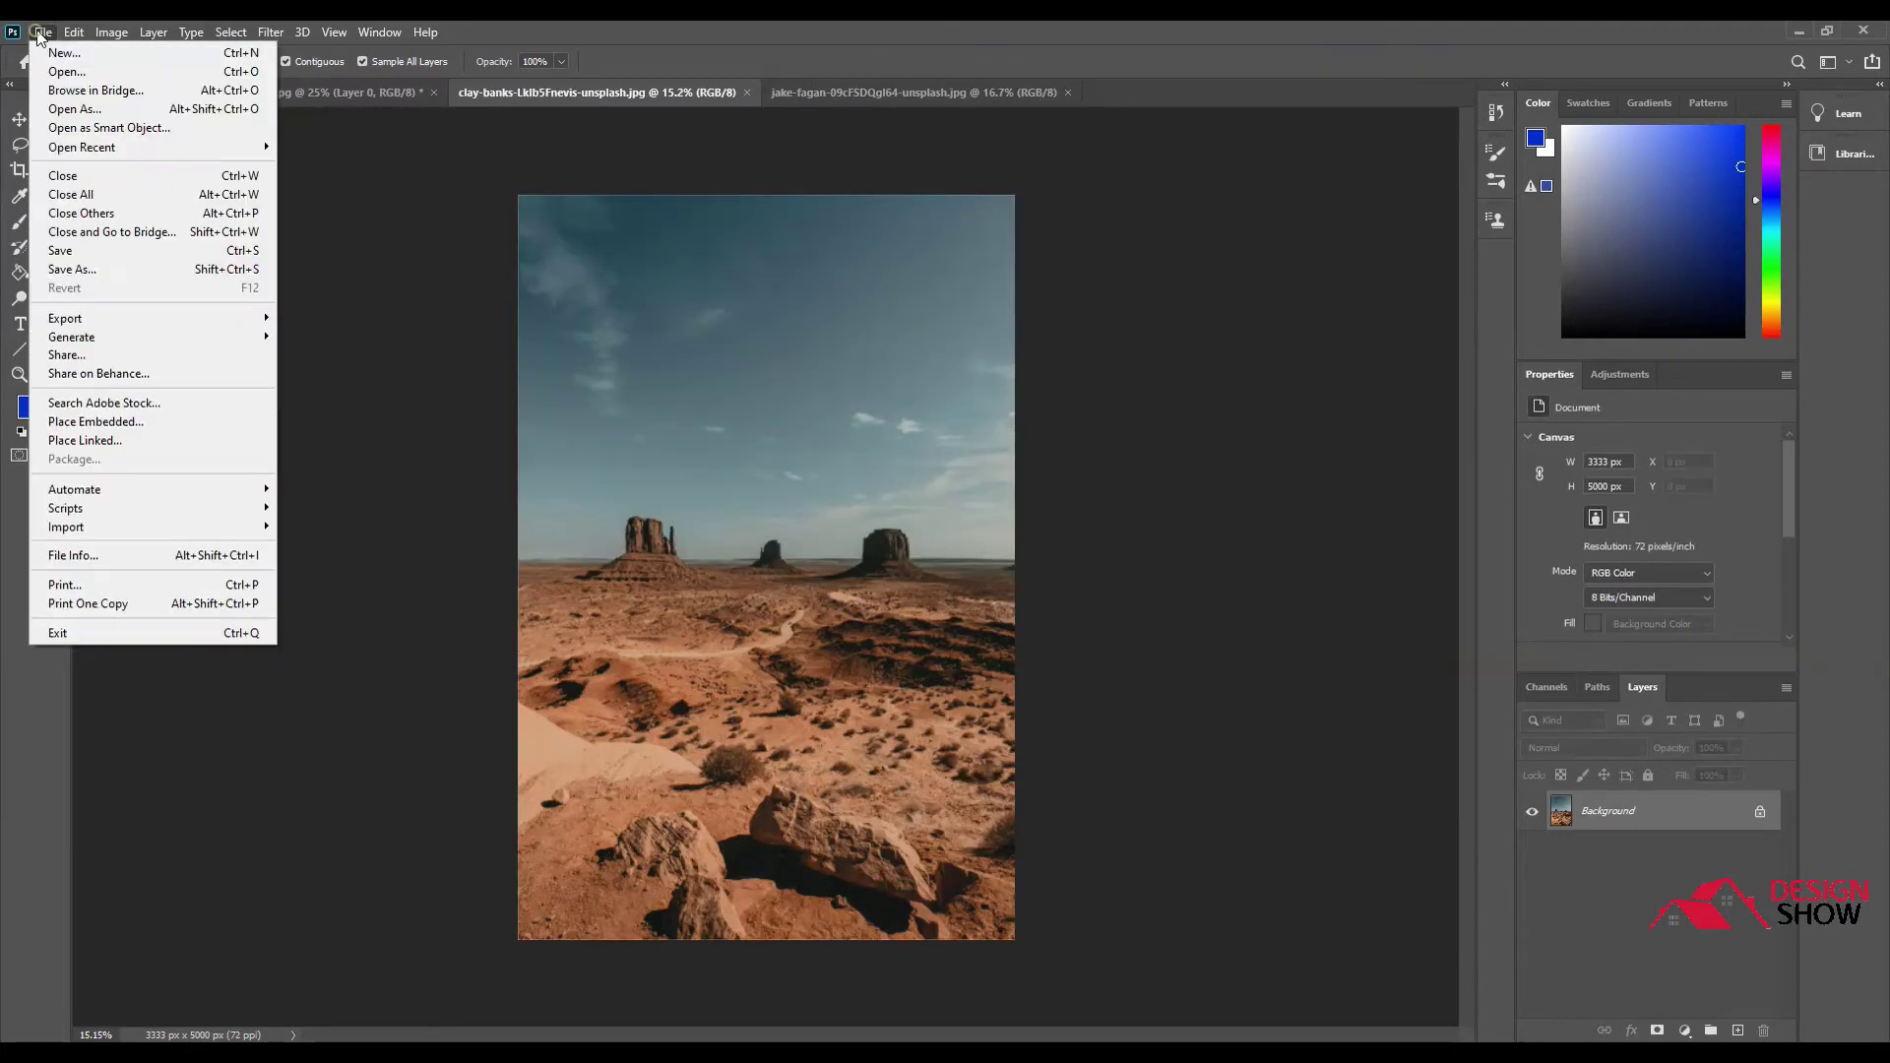
# Try the Magic Eraser on the sky at tolerance 30, then undo the partial erase.
pyautogui.click(41, 33)
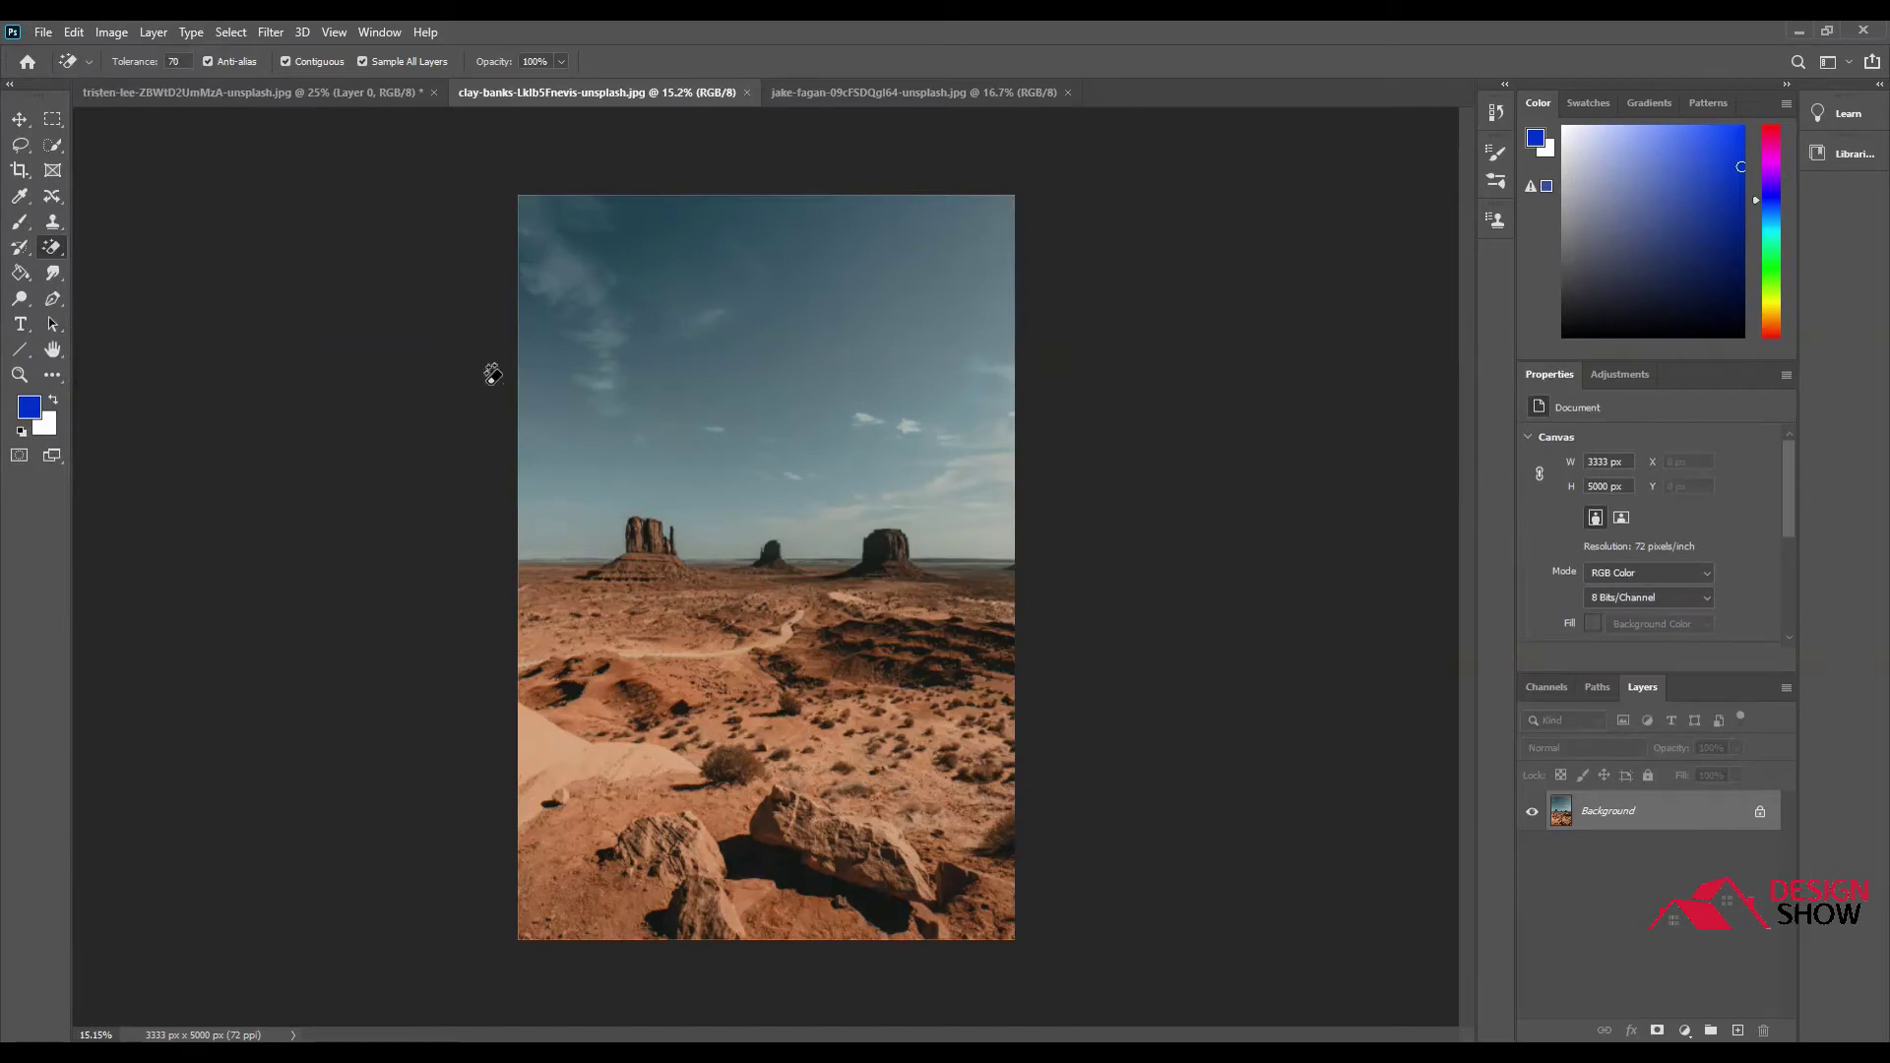
pyautogui.click(188, 60)
pyautogui.write('30')
pyautogui.click(792, 340)
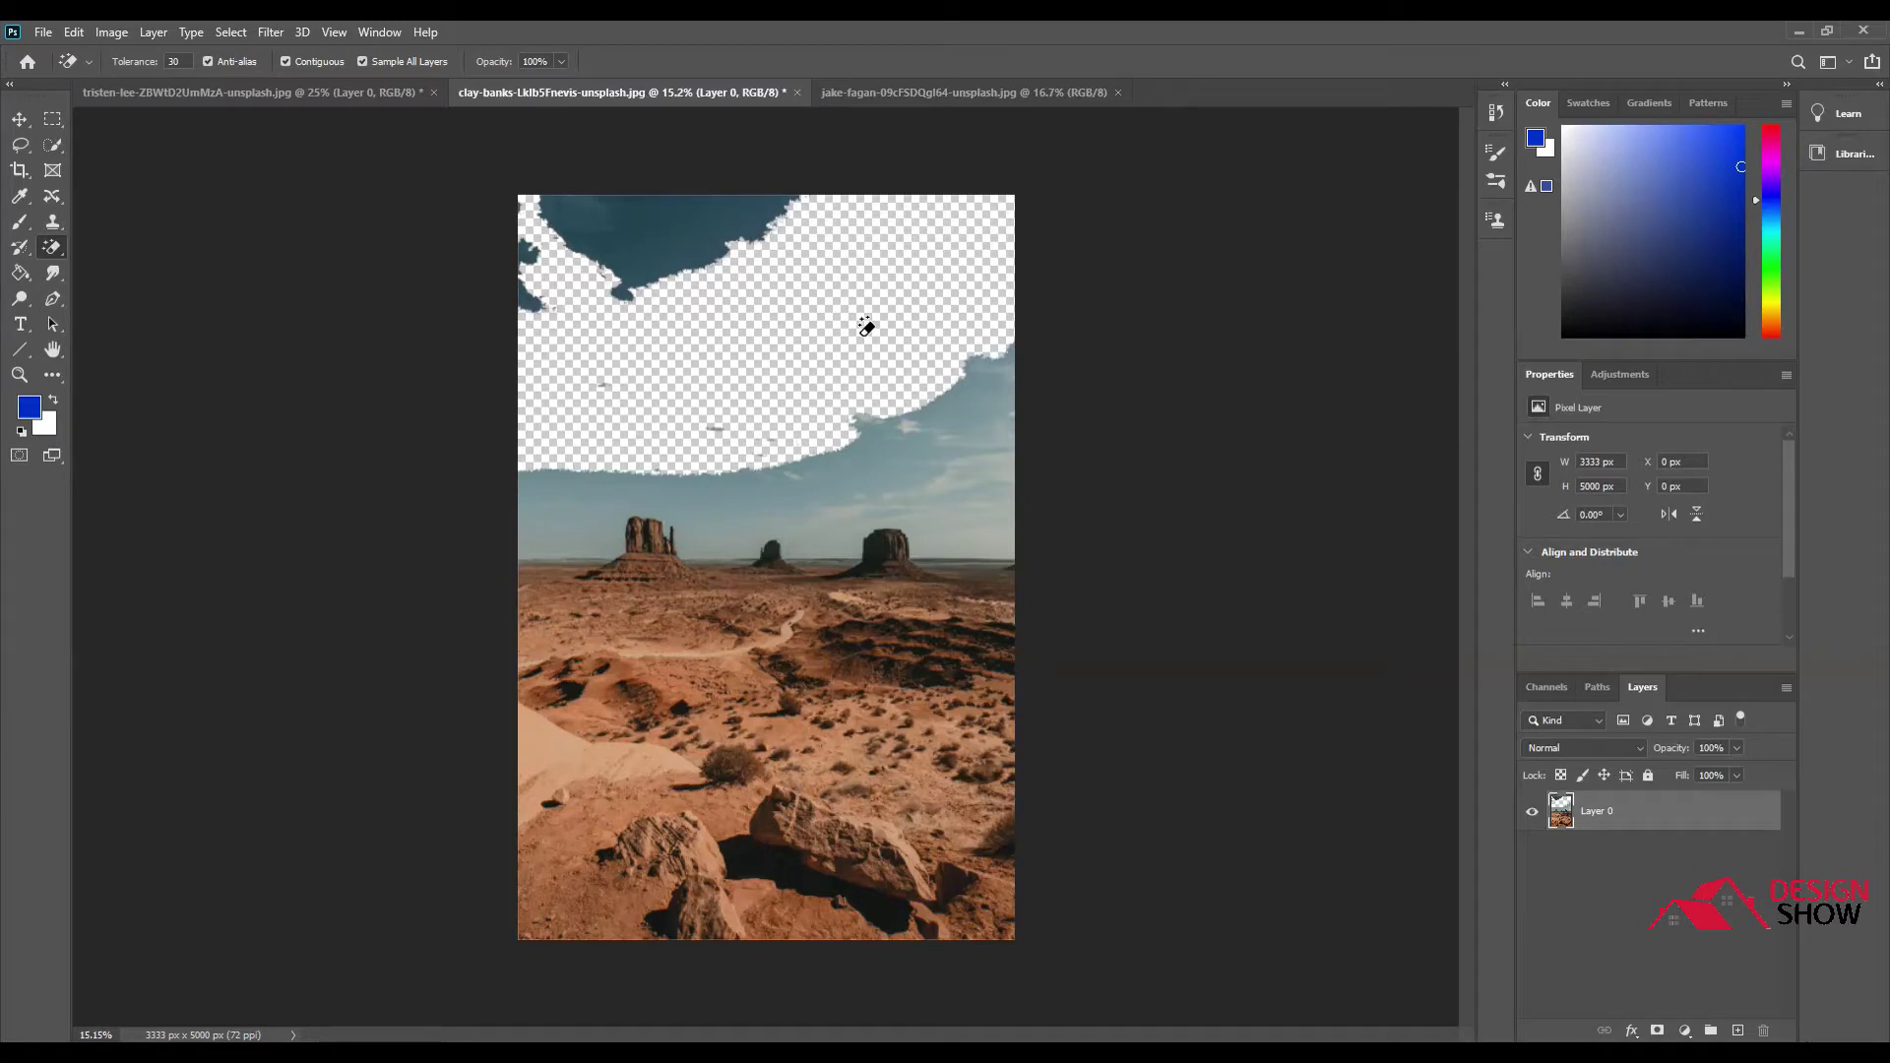
pyautogui.hotkey('ctrl', 'z')
# Set tolerance to 70 and erase the whole sky plus the leftover top-left patch.
pyautogui.click(163, 57)
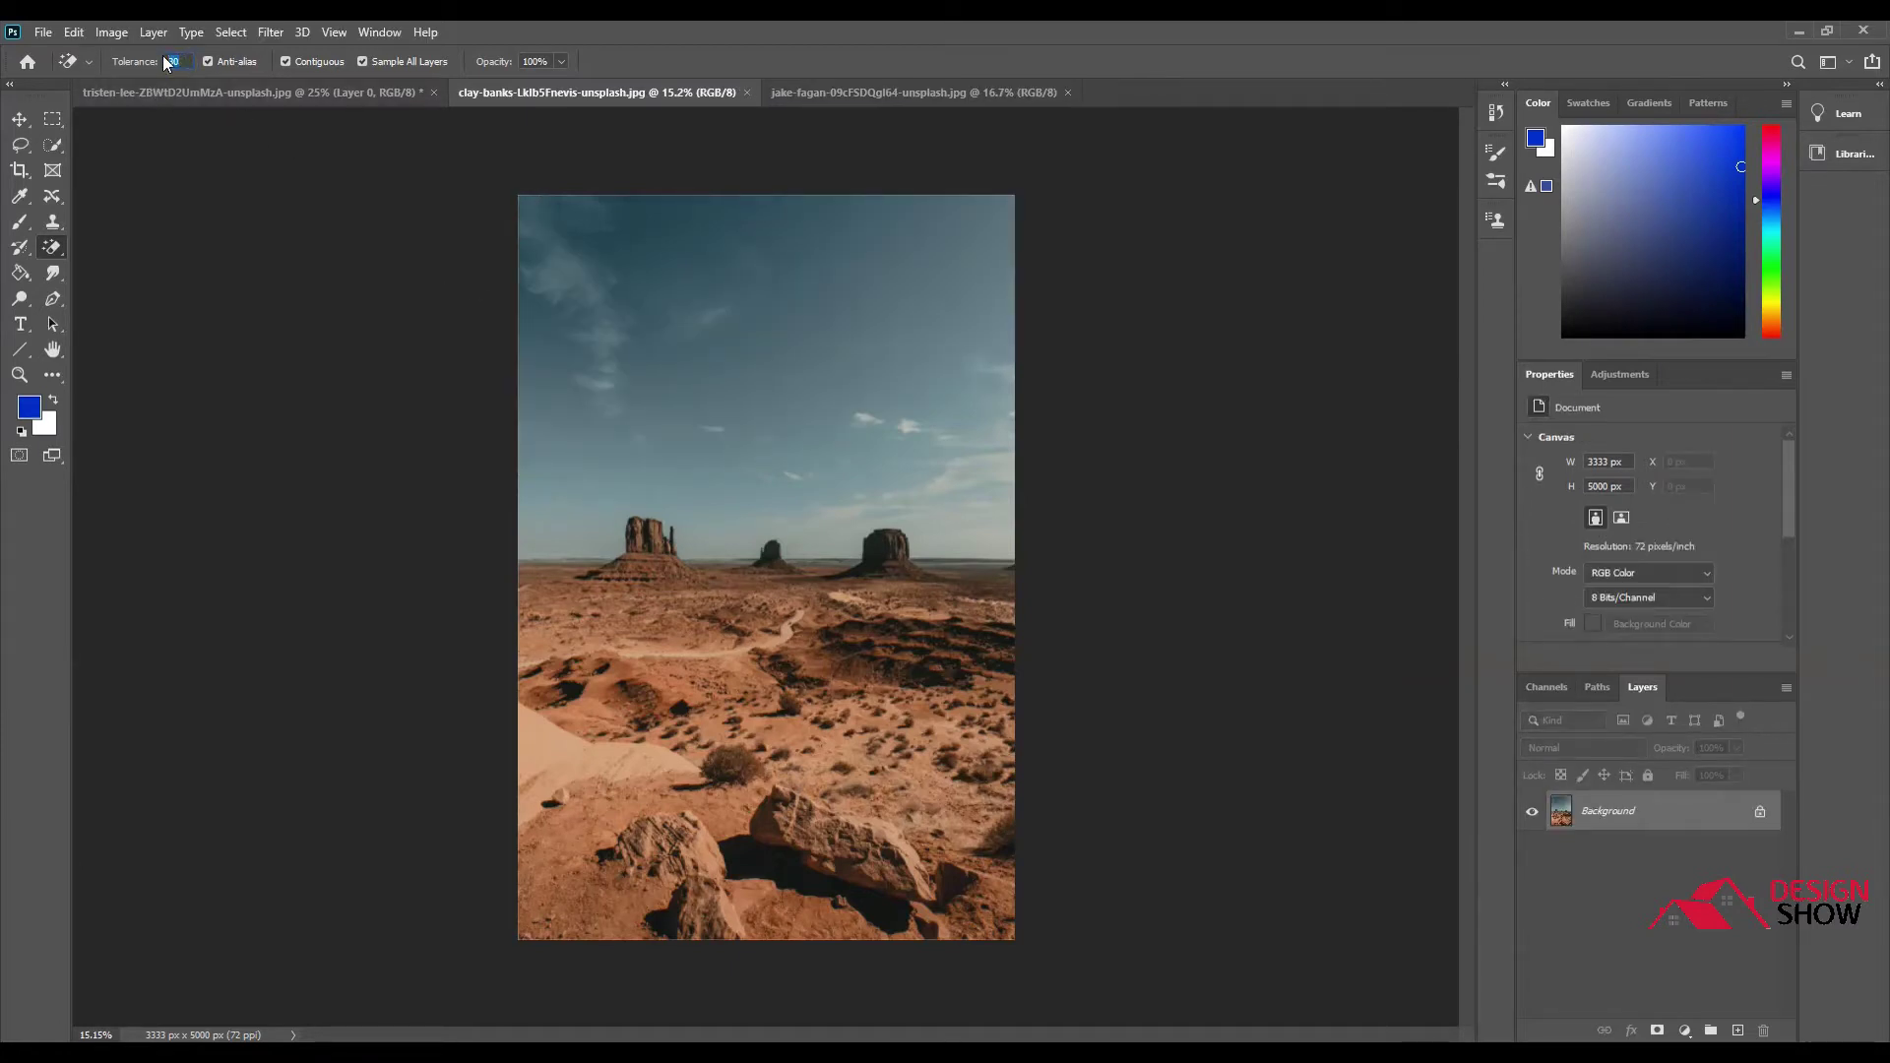
pyautogui.write('70')
pyautogui.click(866, 431)
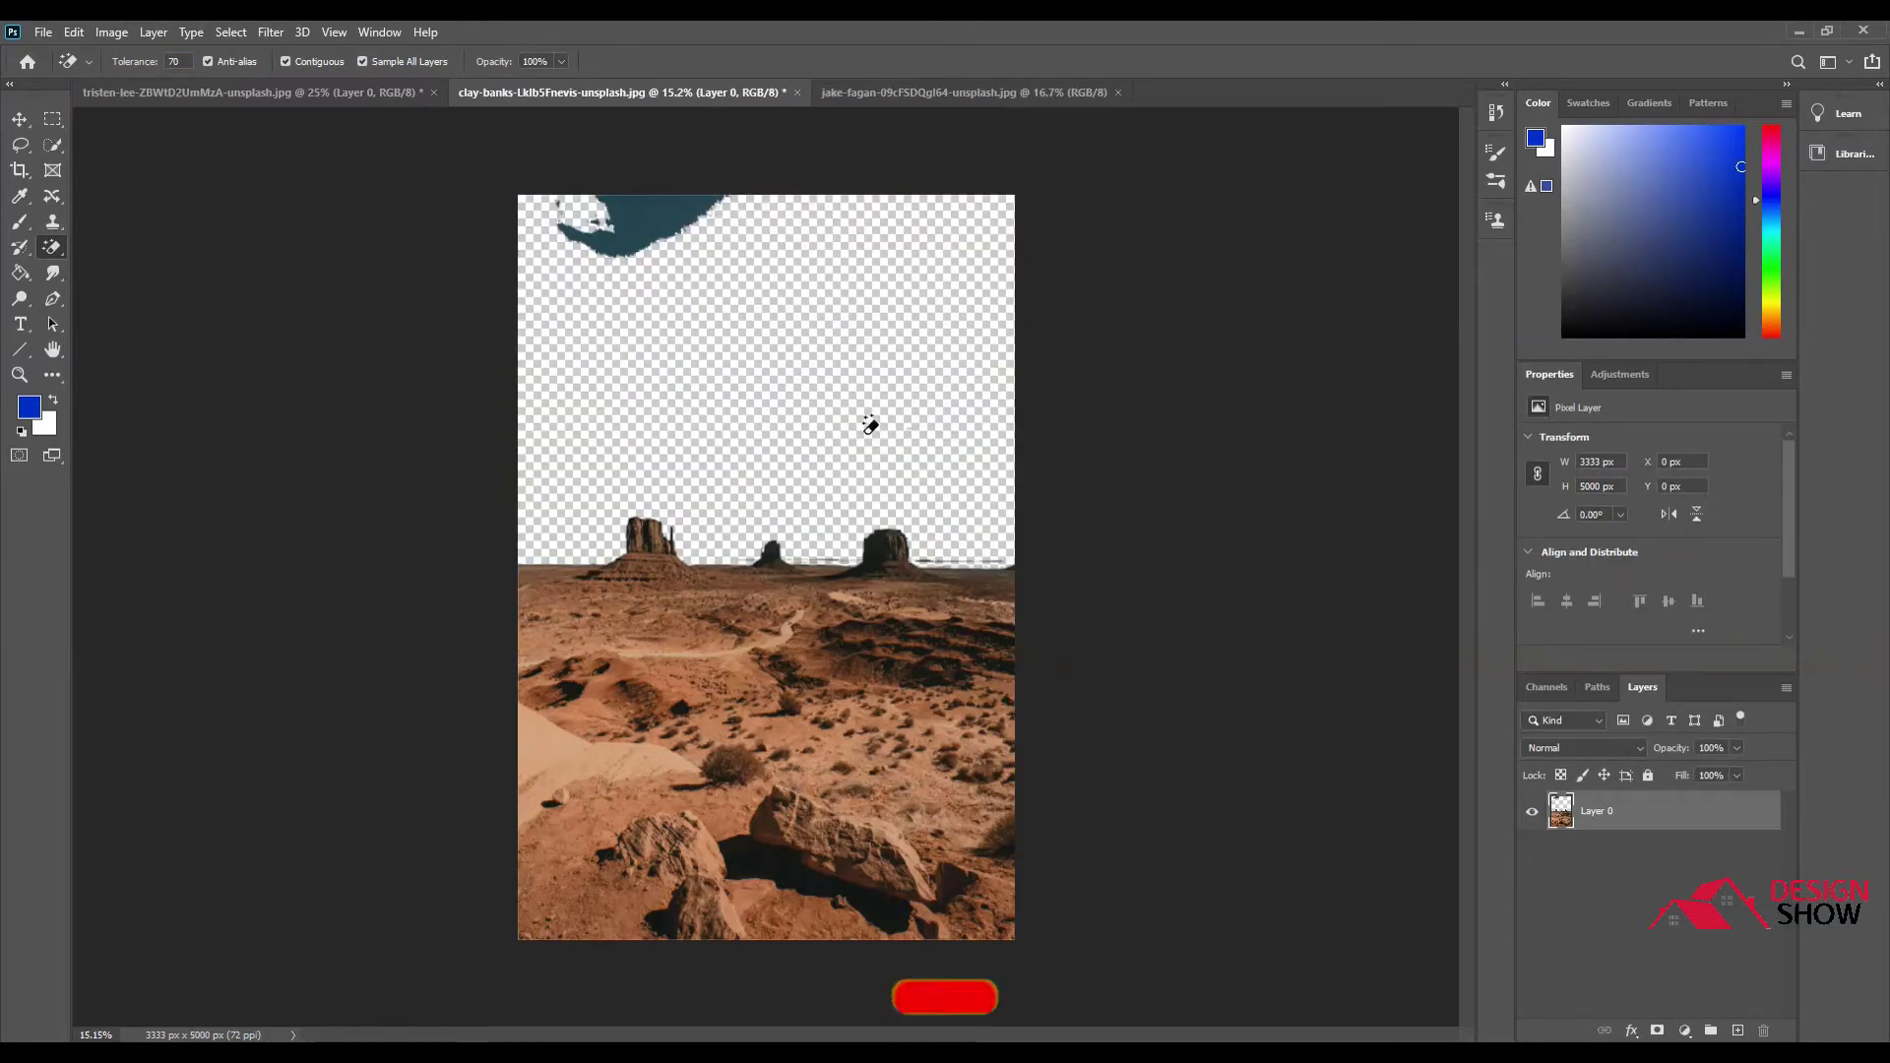
pyautogui.click(633, 238)
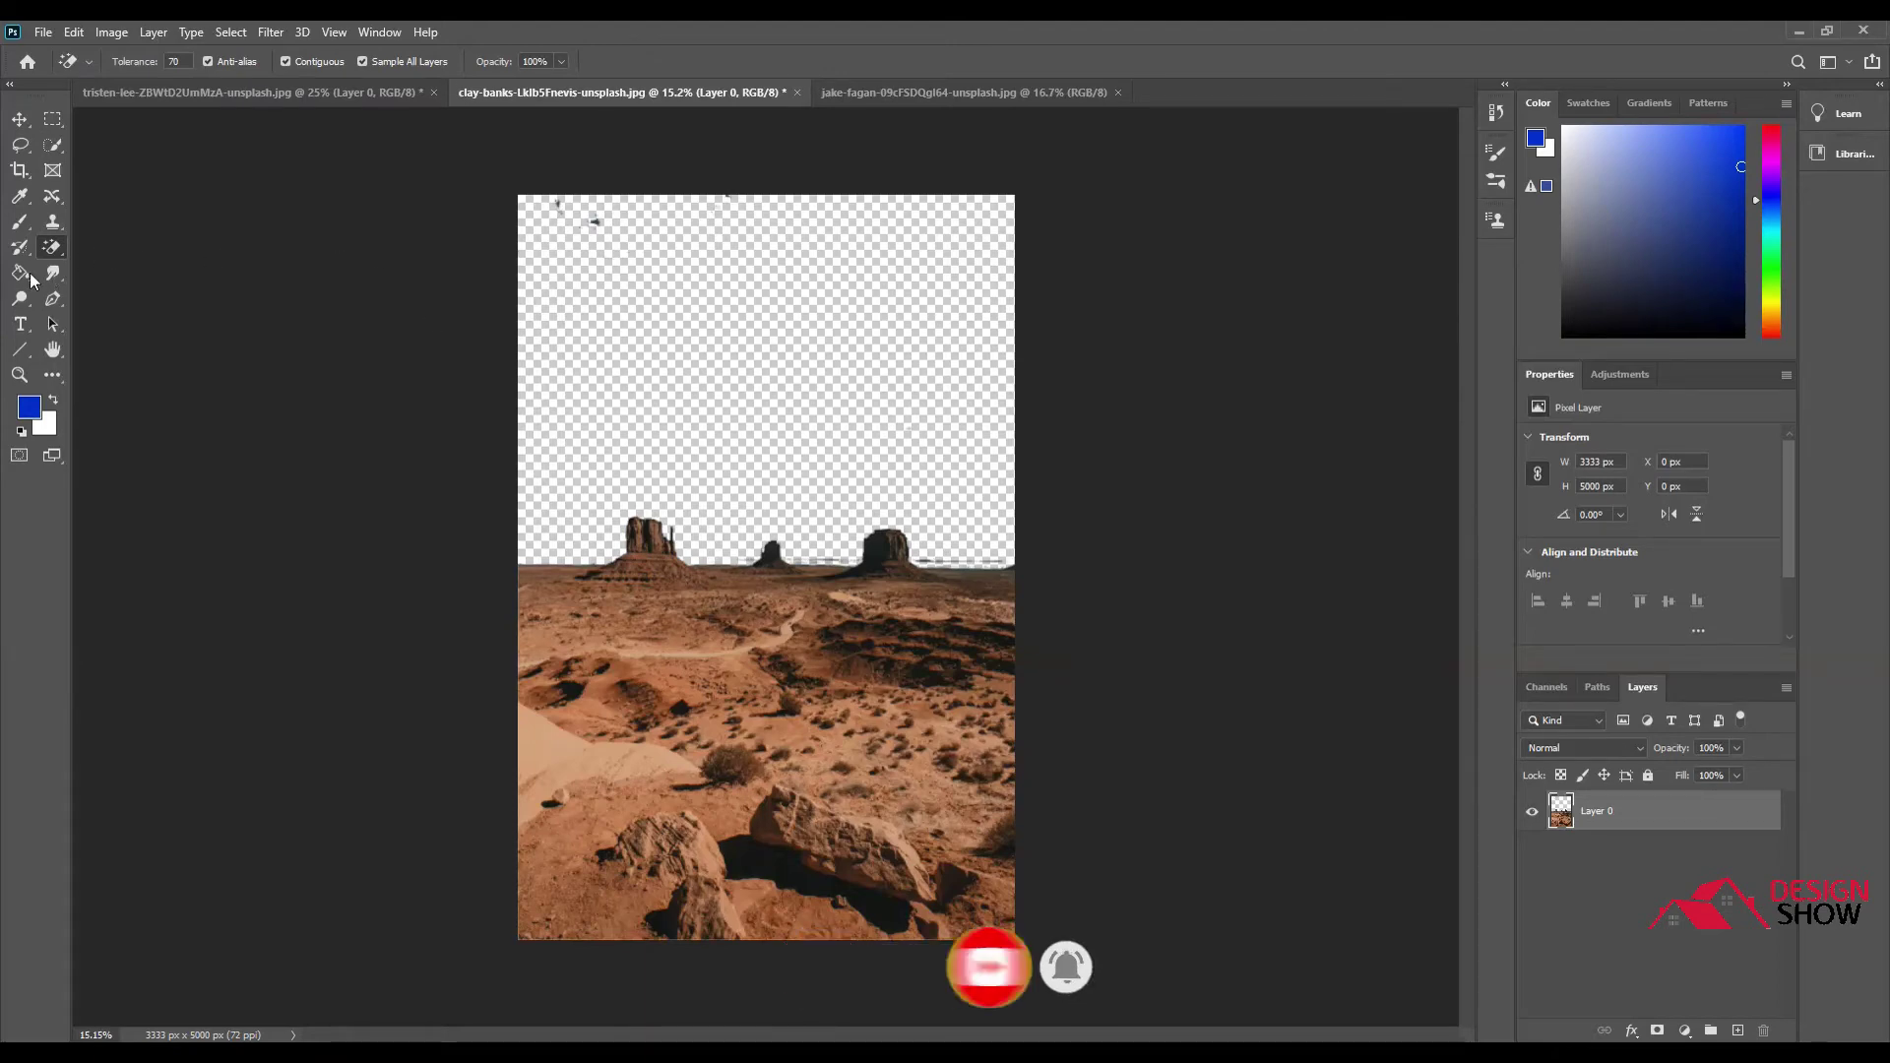
pyautogui.rightClick(52, 247)
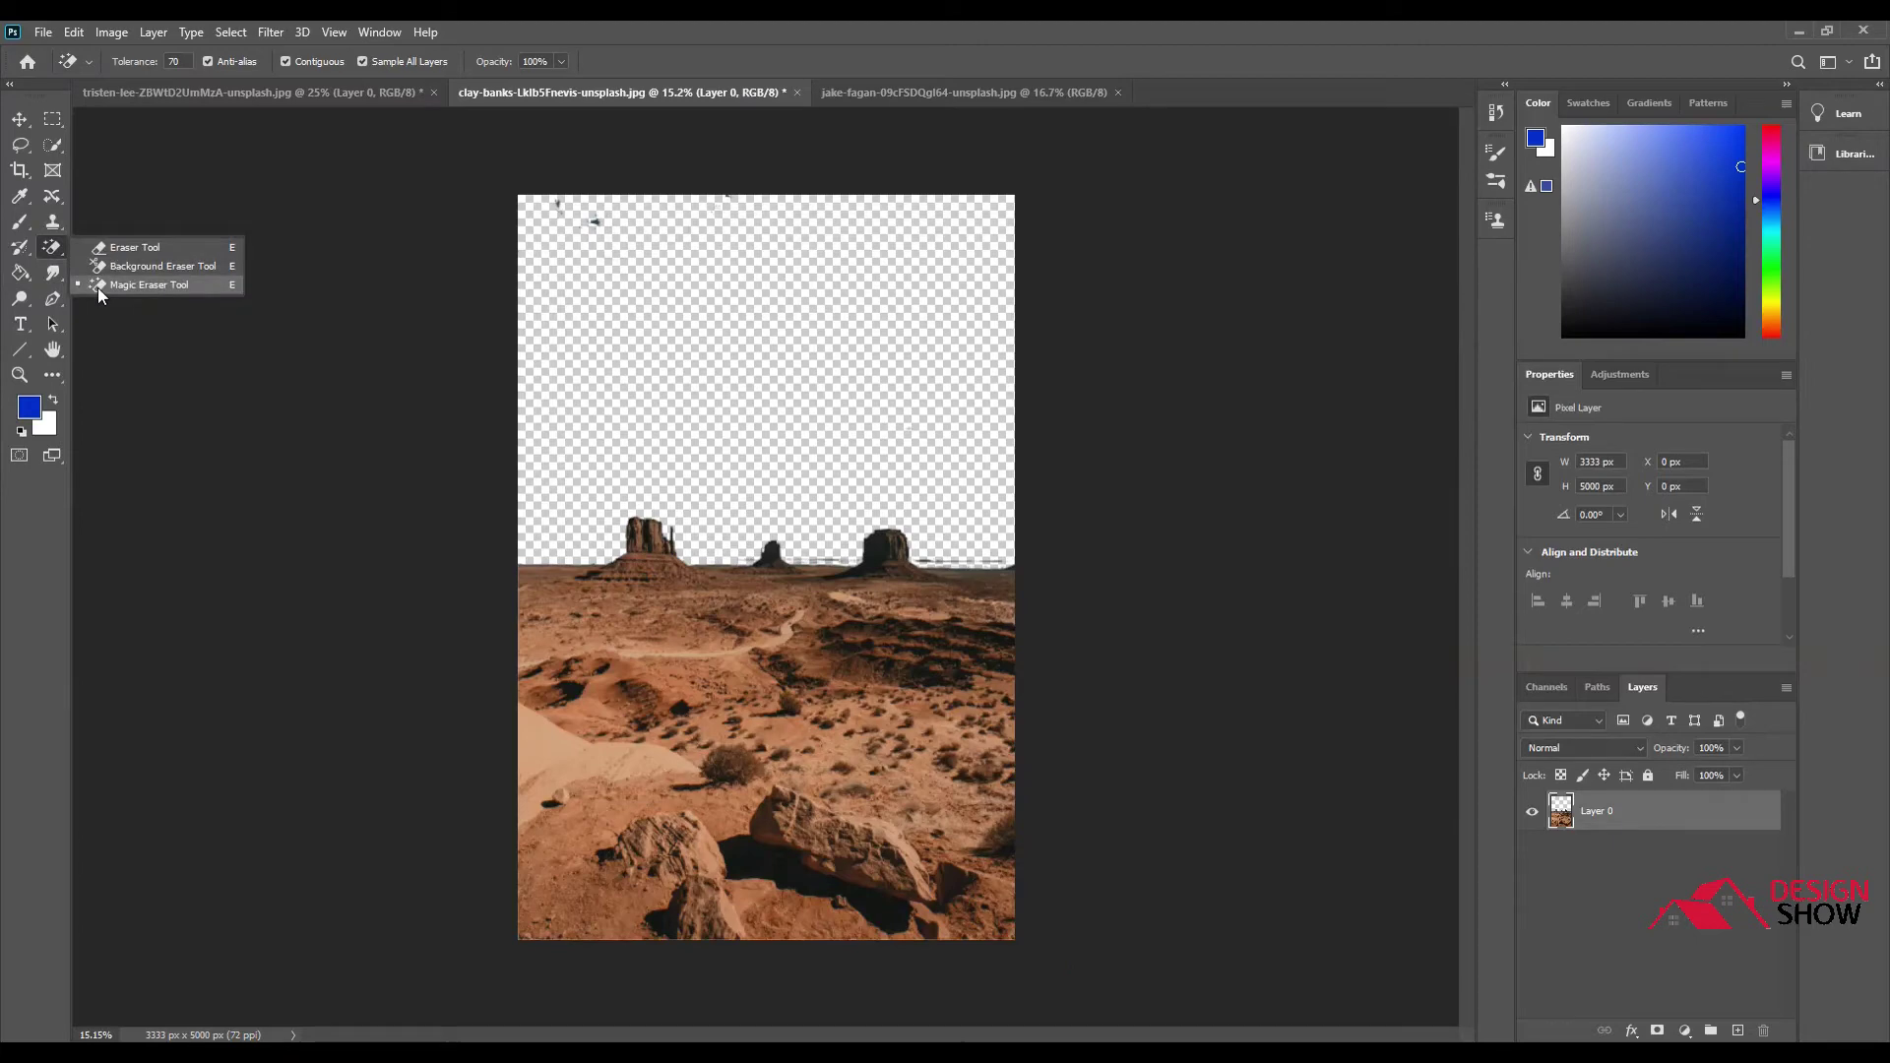
pyautogui.click(459, 202)
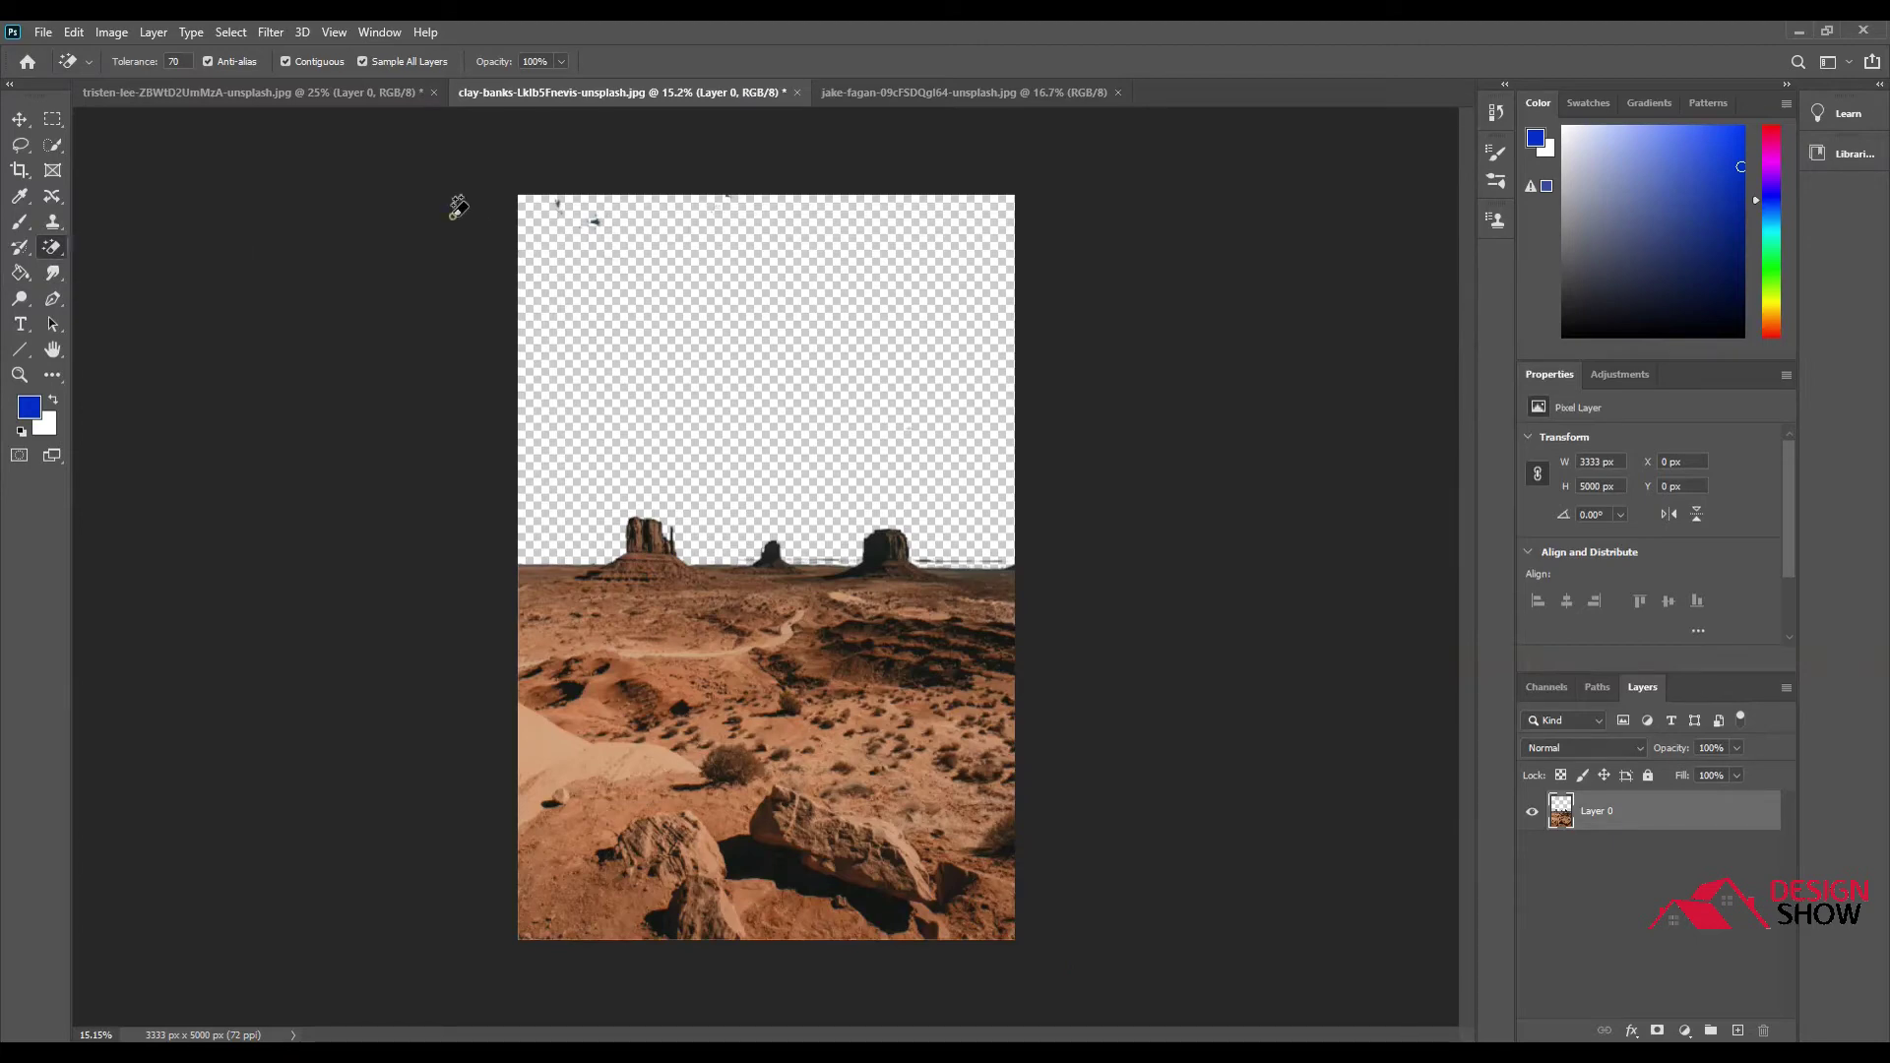
pyautogui.click(43, 33)
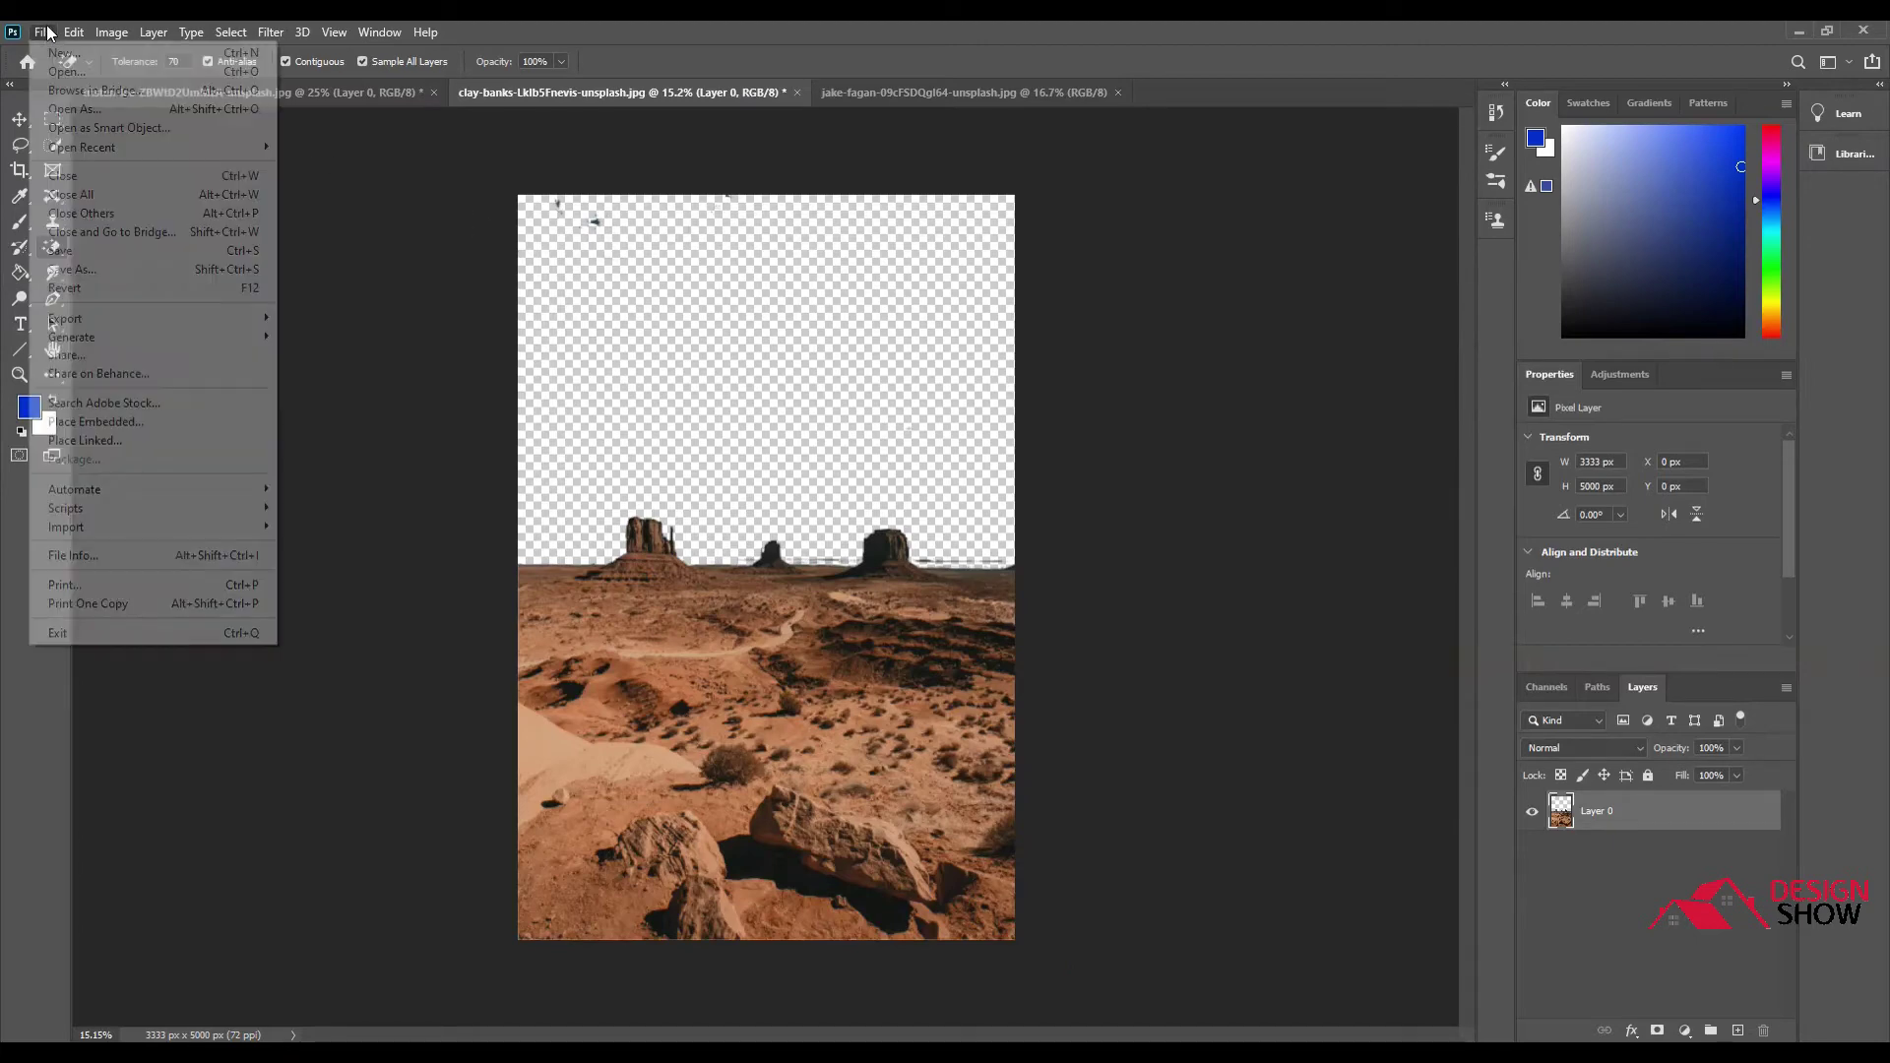
# Revert the photo, test a non-contiguous sky erase, undo it, and re-enable Contiguous.
pyautogui.click(94, 294)
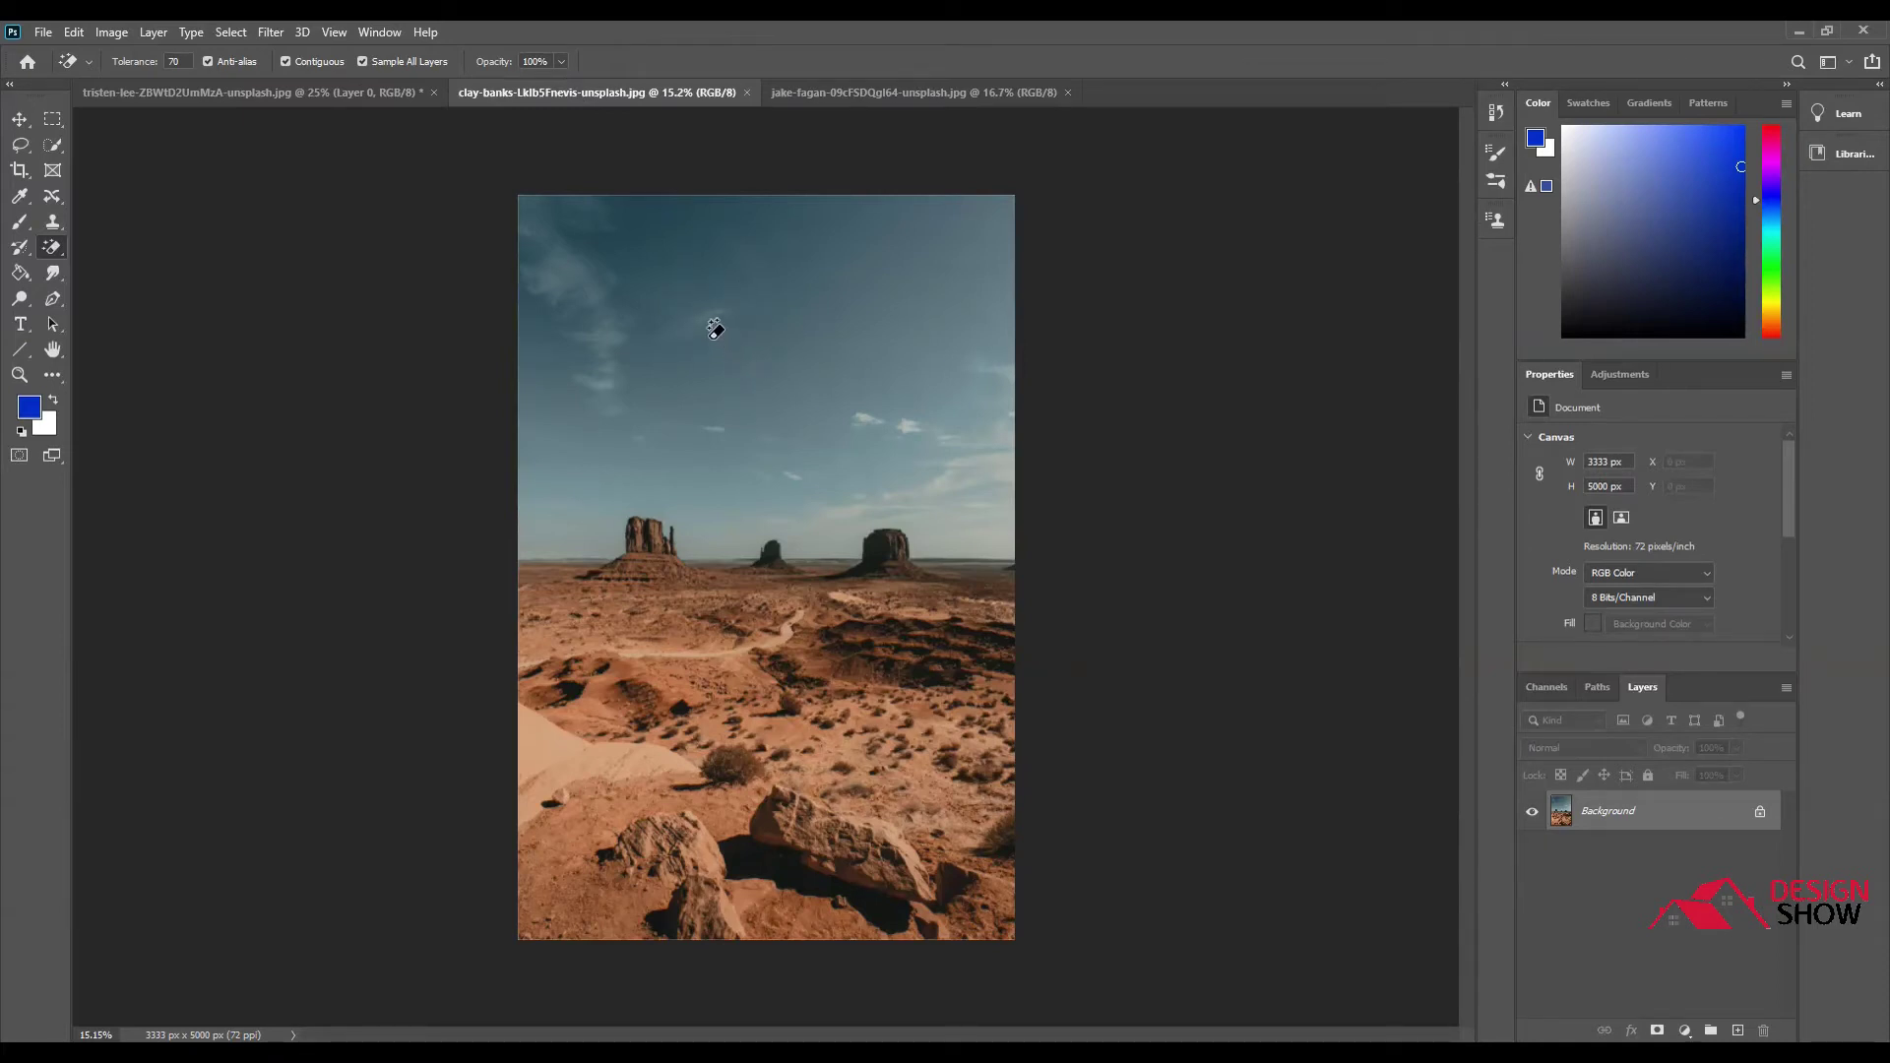
pyautogui.click(286, 61)
pyautogui.click(818, 283)
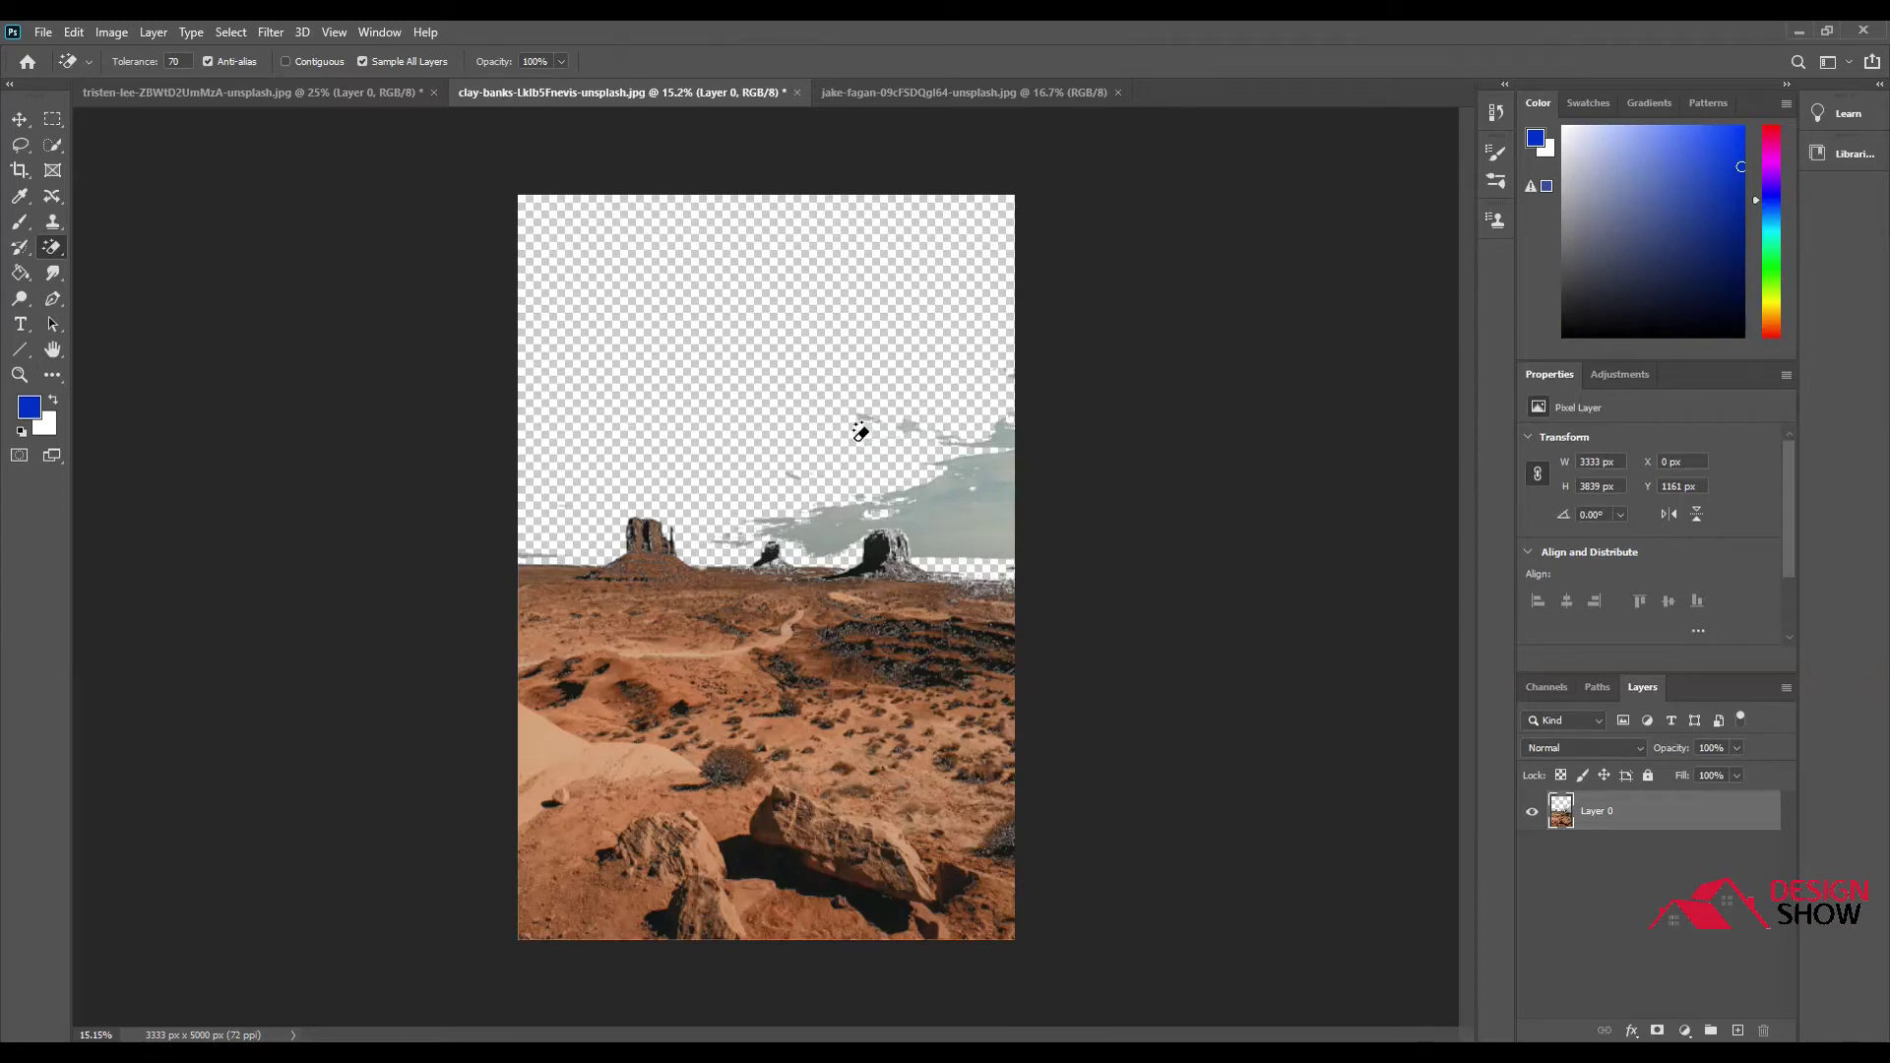
pyautogui.press('F12')
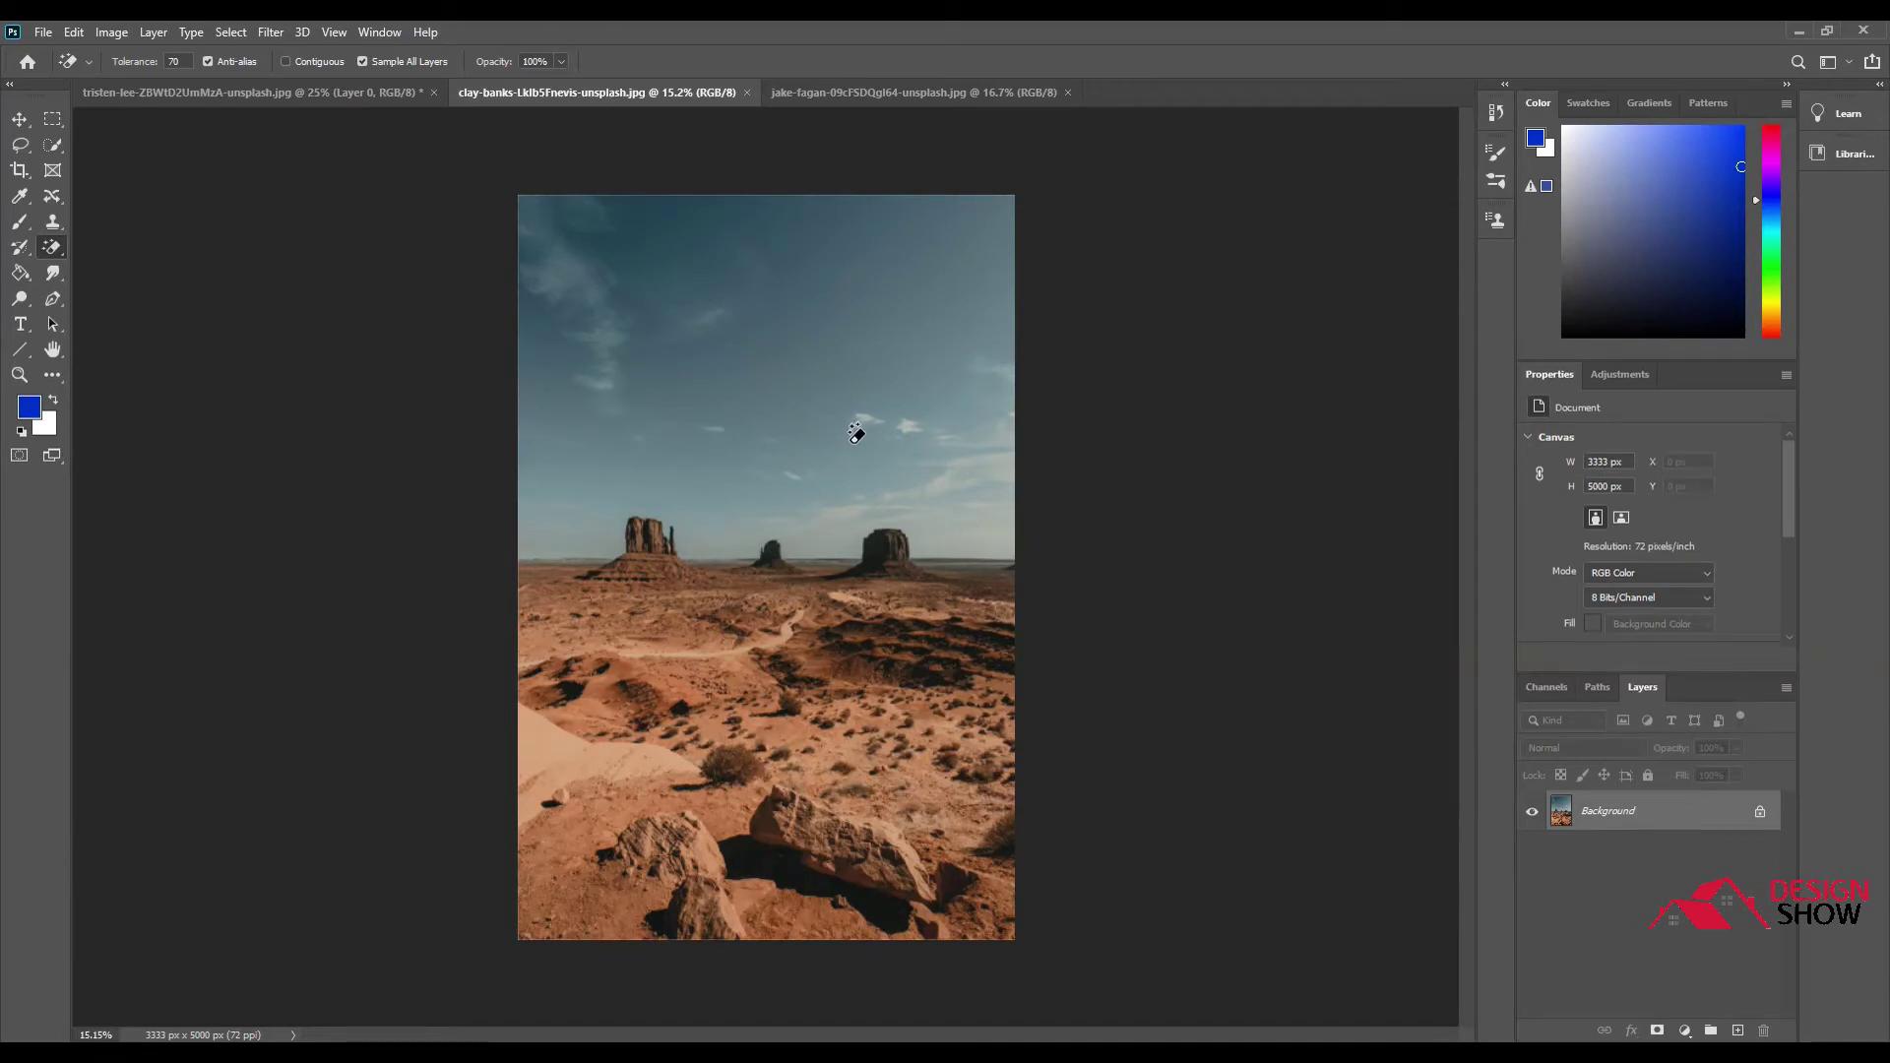
pyautogui.click(284, 62)
pyautogui.click(47, 252)
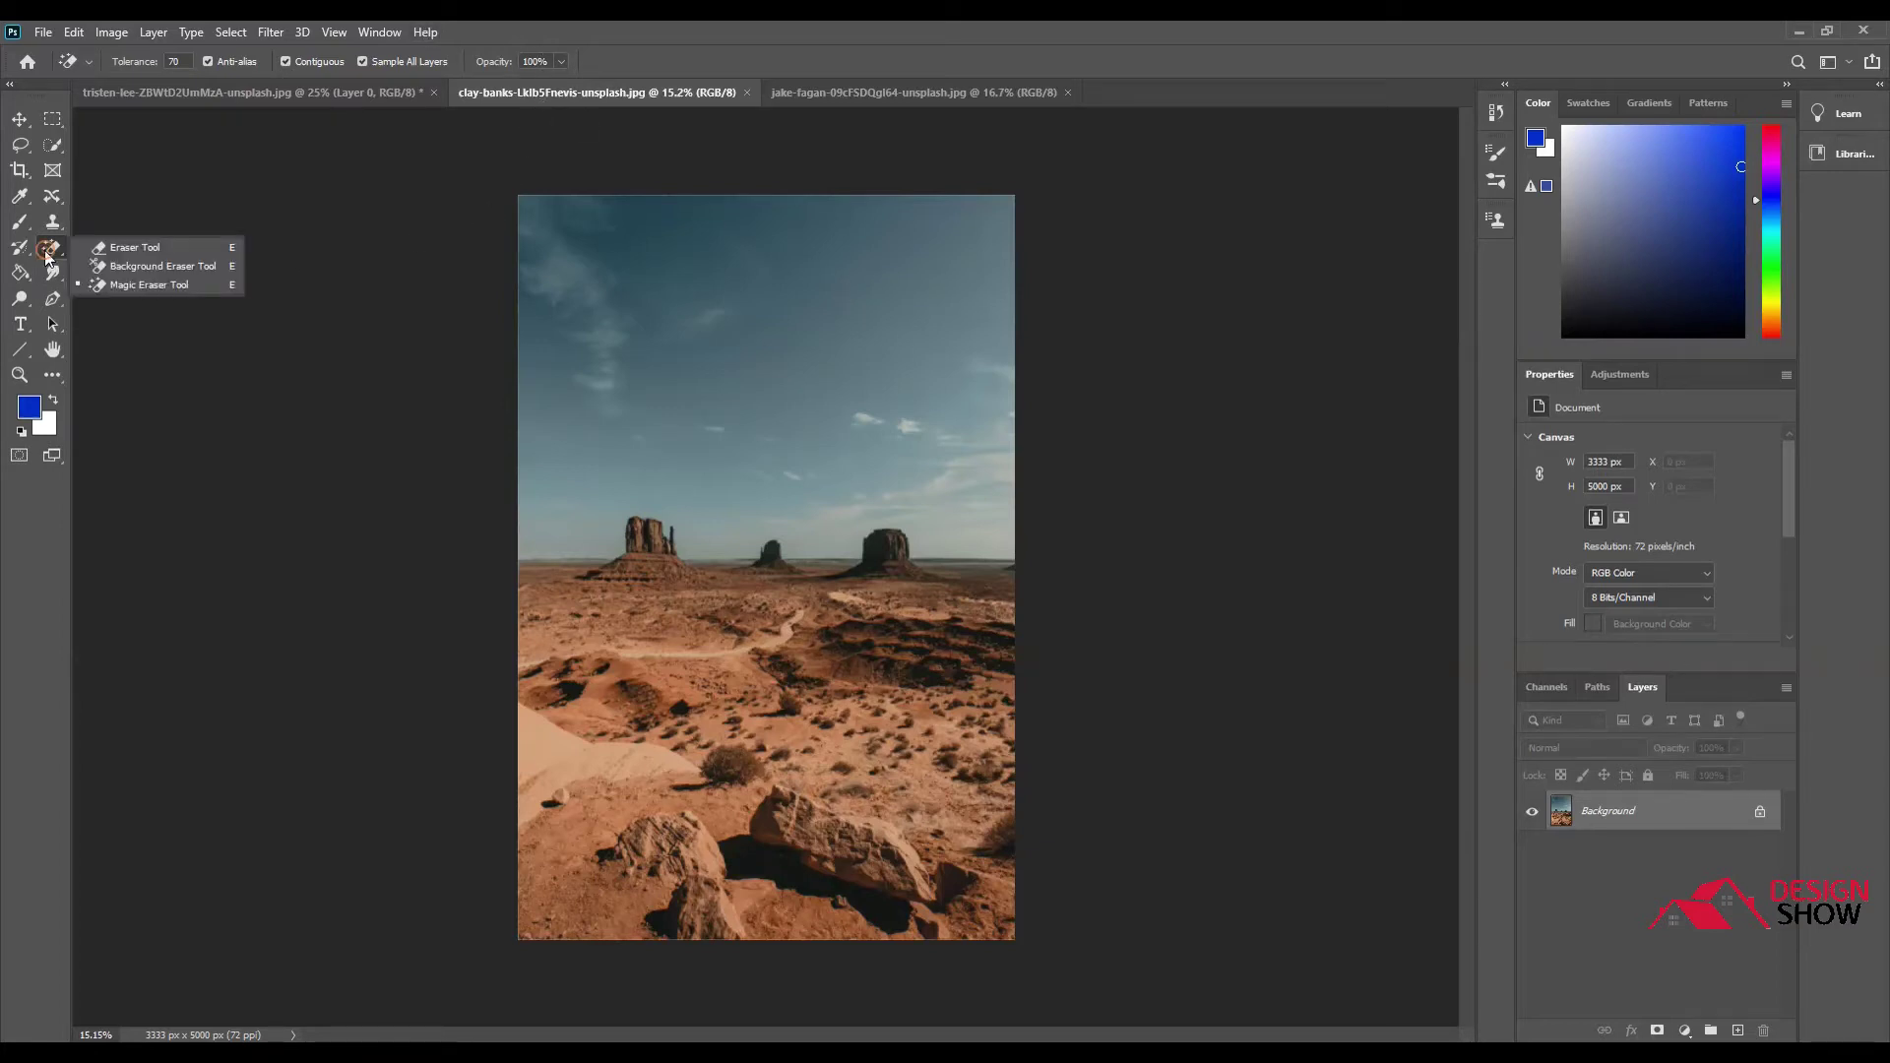
# Select the Background Eraser with Contiguous limits, 40% tolerance and Continuous sampling.
pyautogui.click(122, 266)
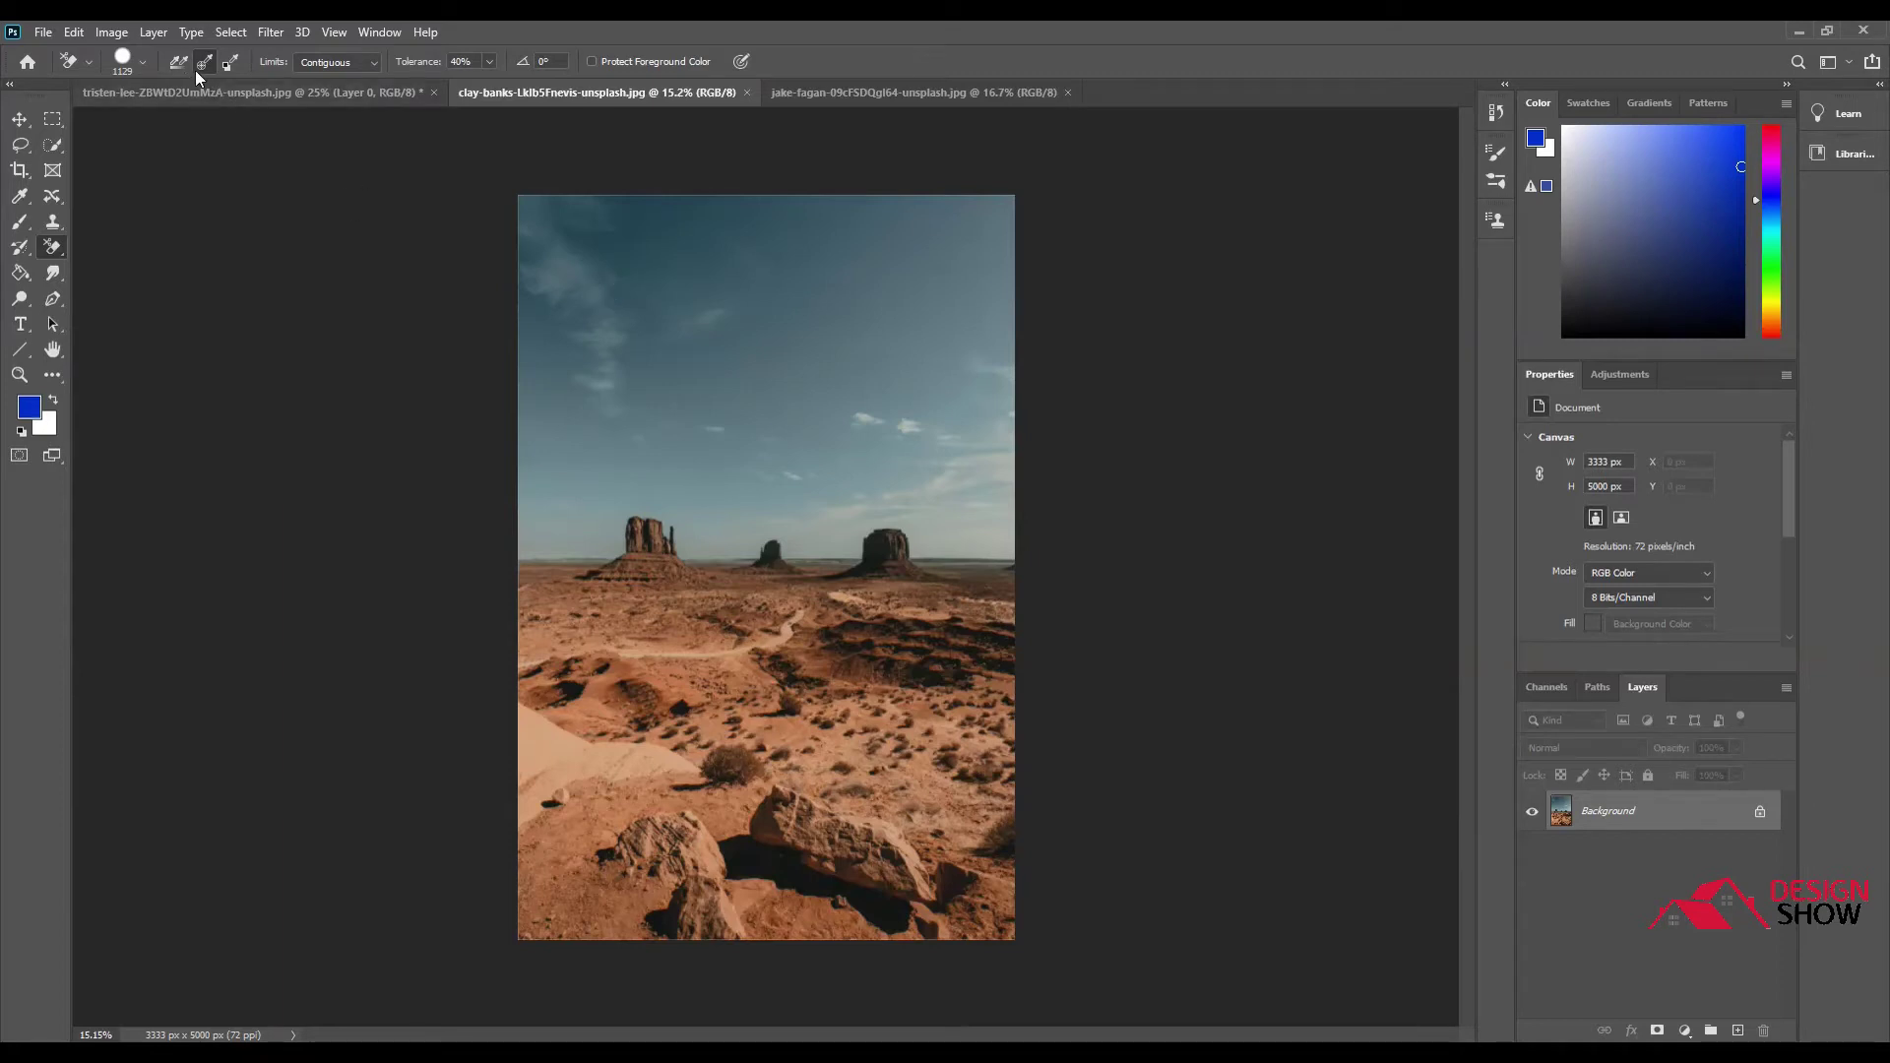
pyautogui.click(325, 63)
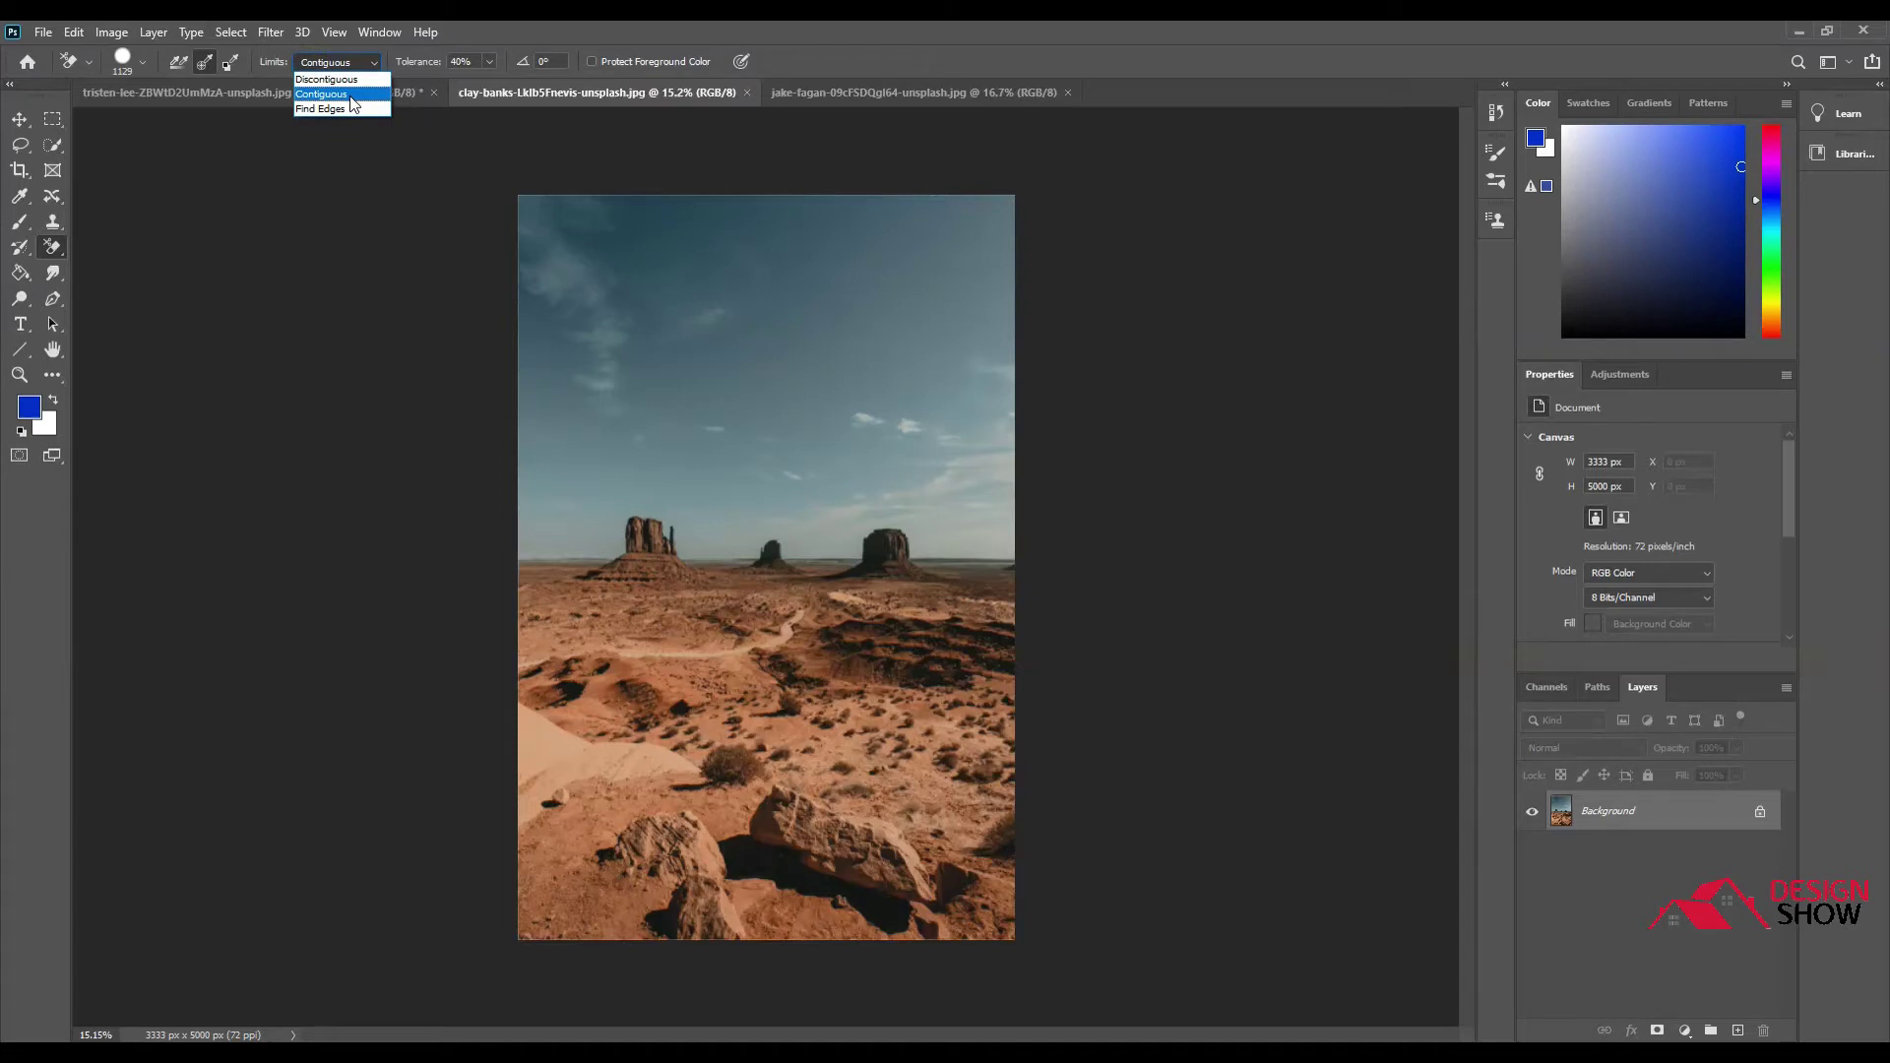
pyautogui.click(349, 95)
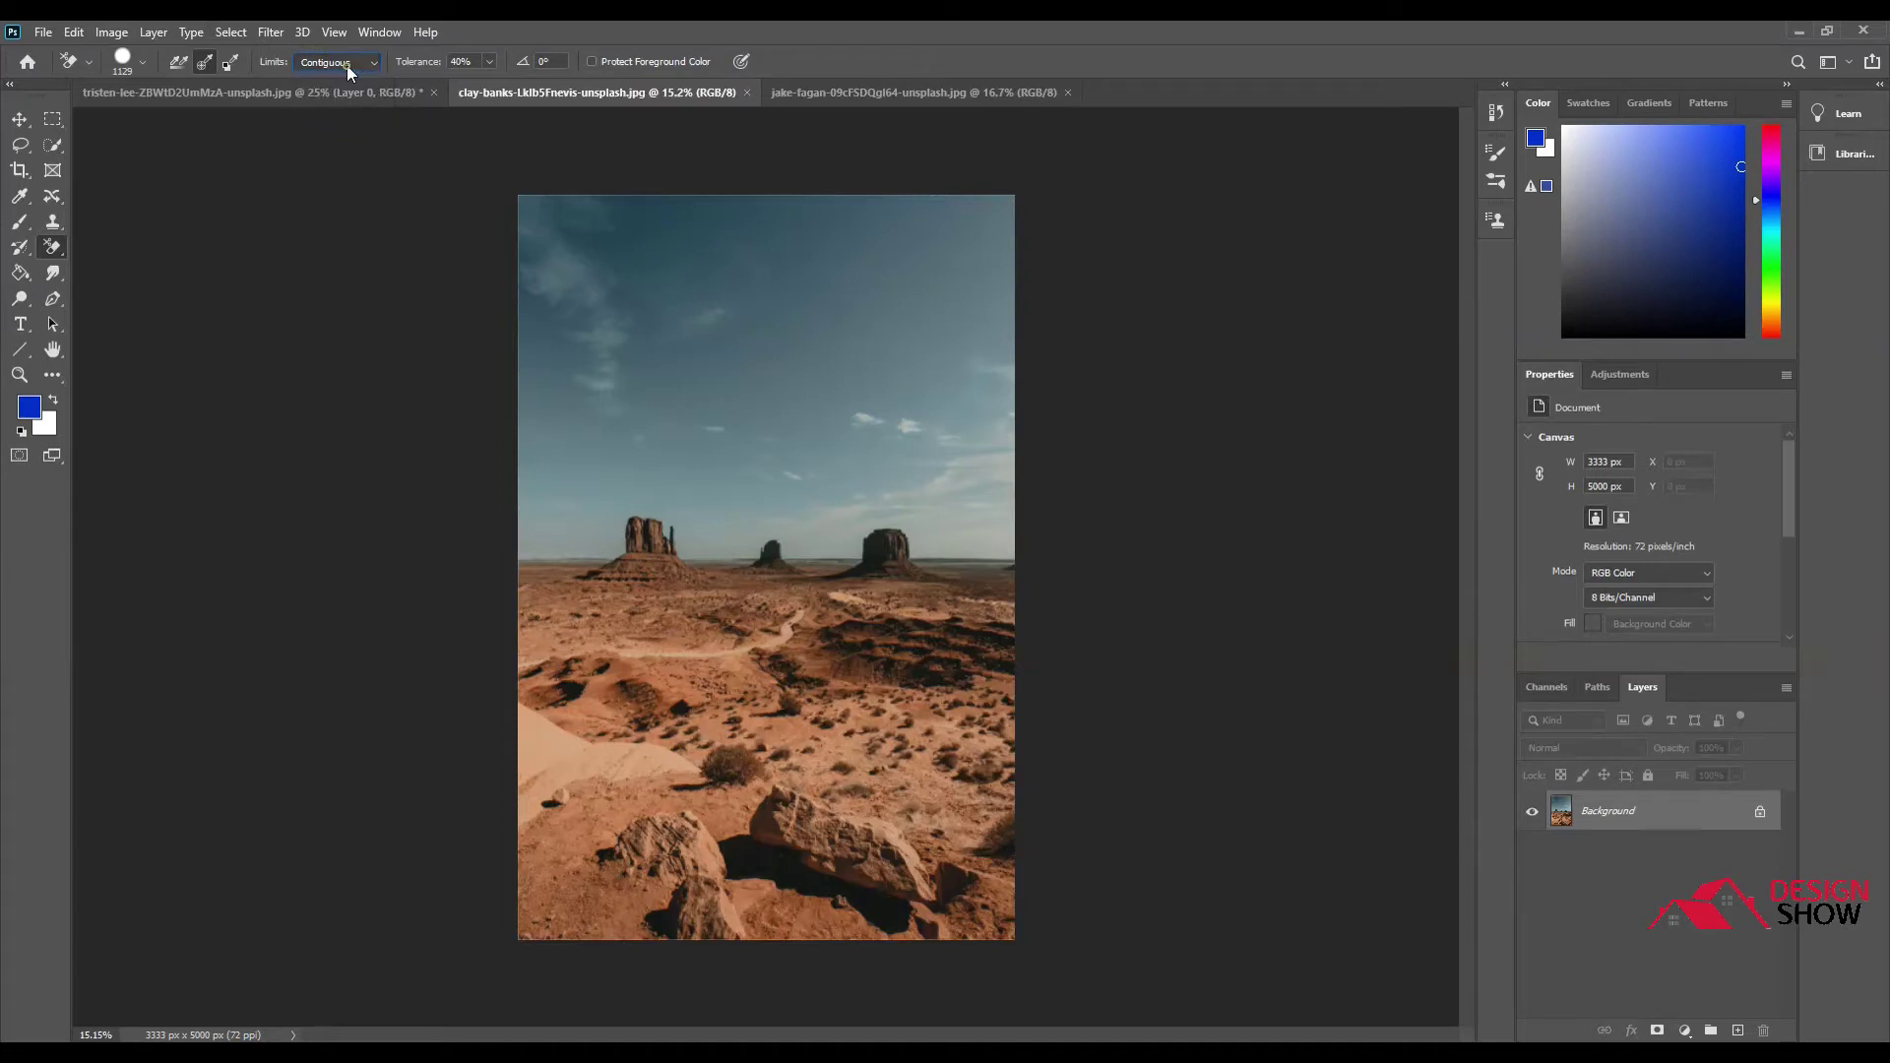
pyautogui.click(488, 61)
pyautogui.click(488, 61)
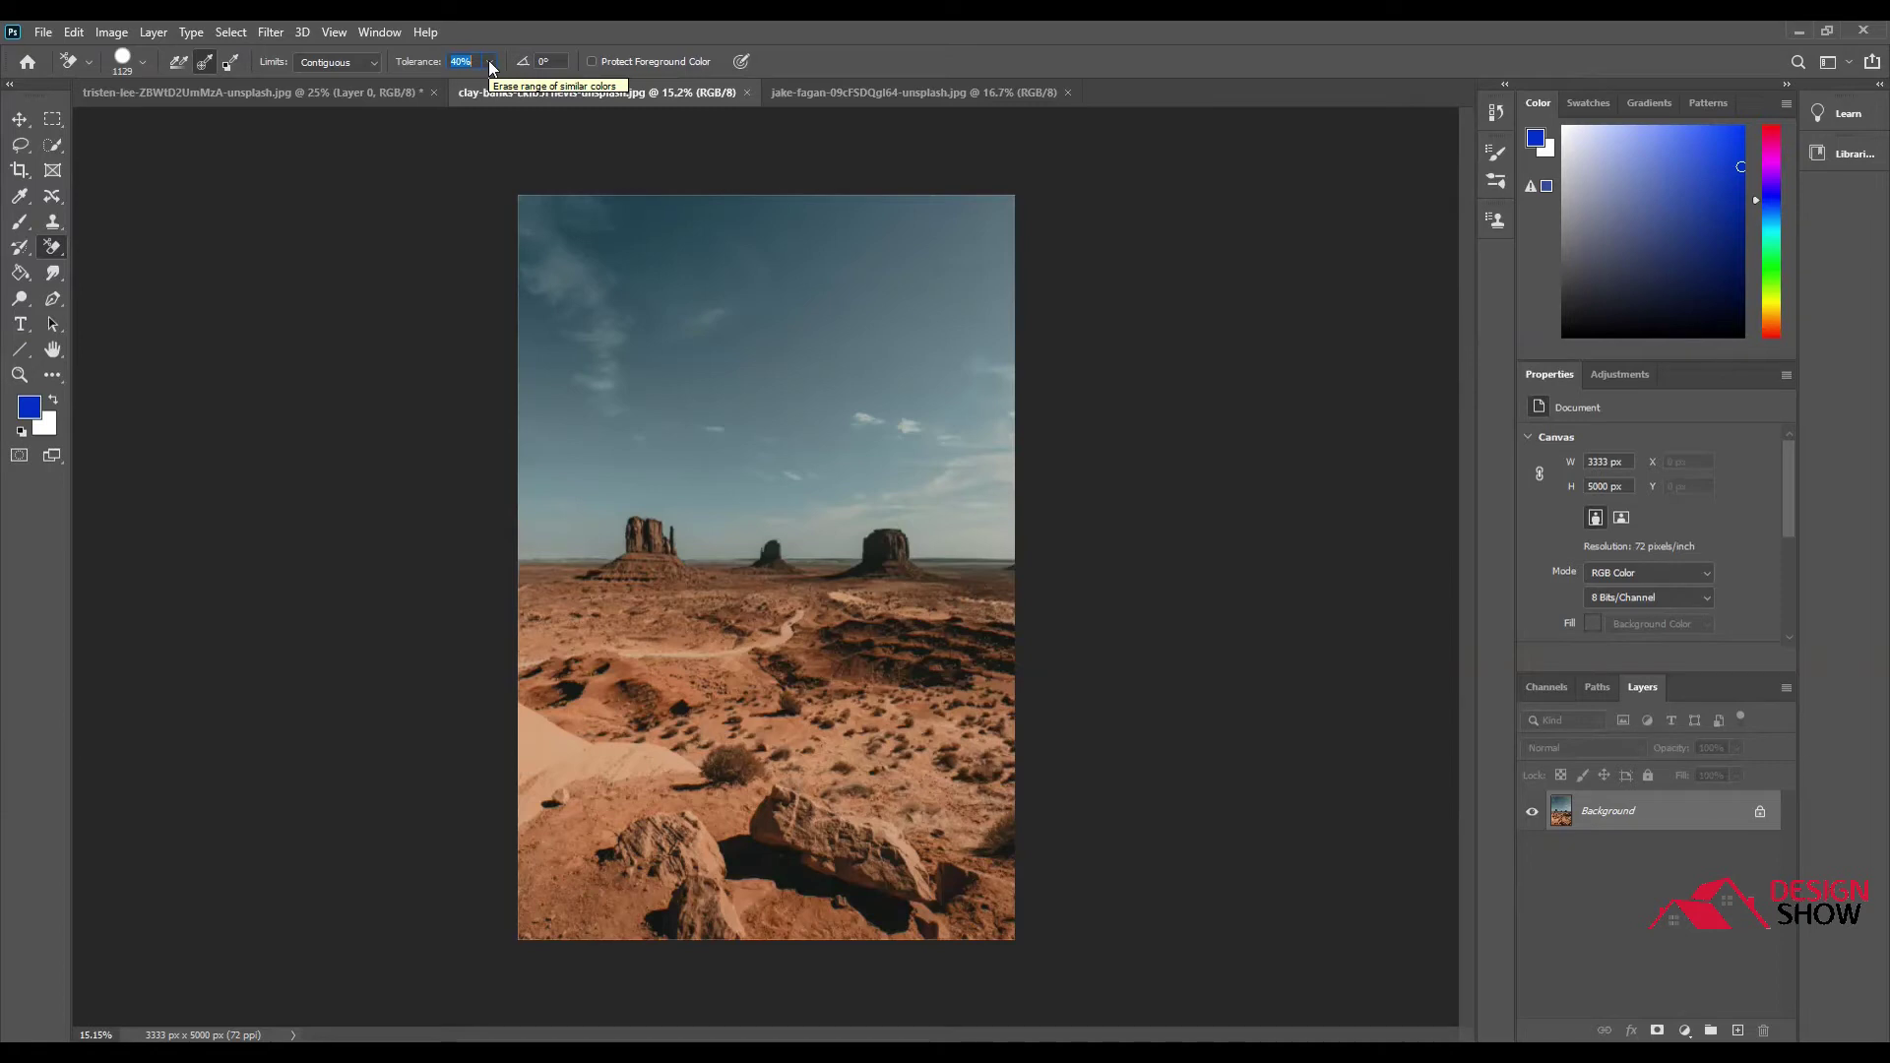
pyautogui.click(179, 67)
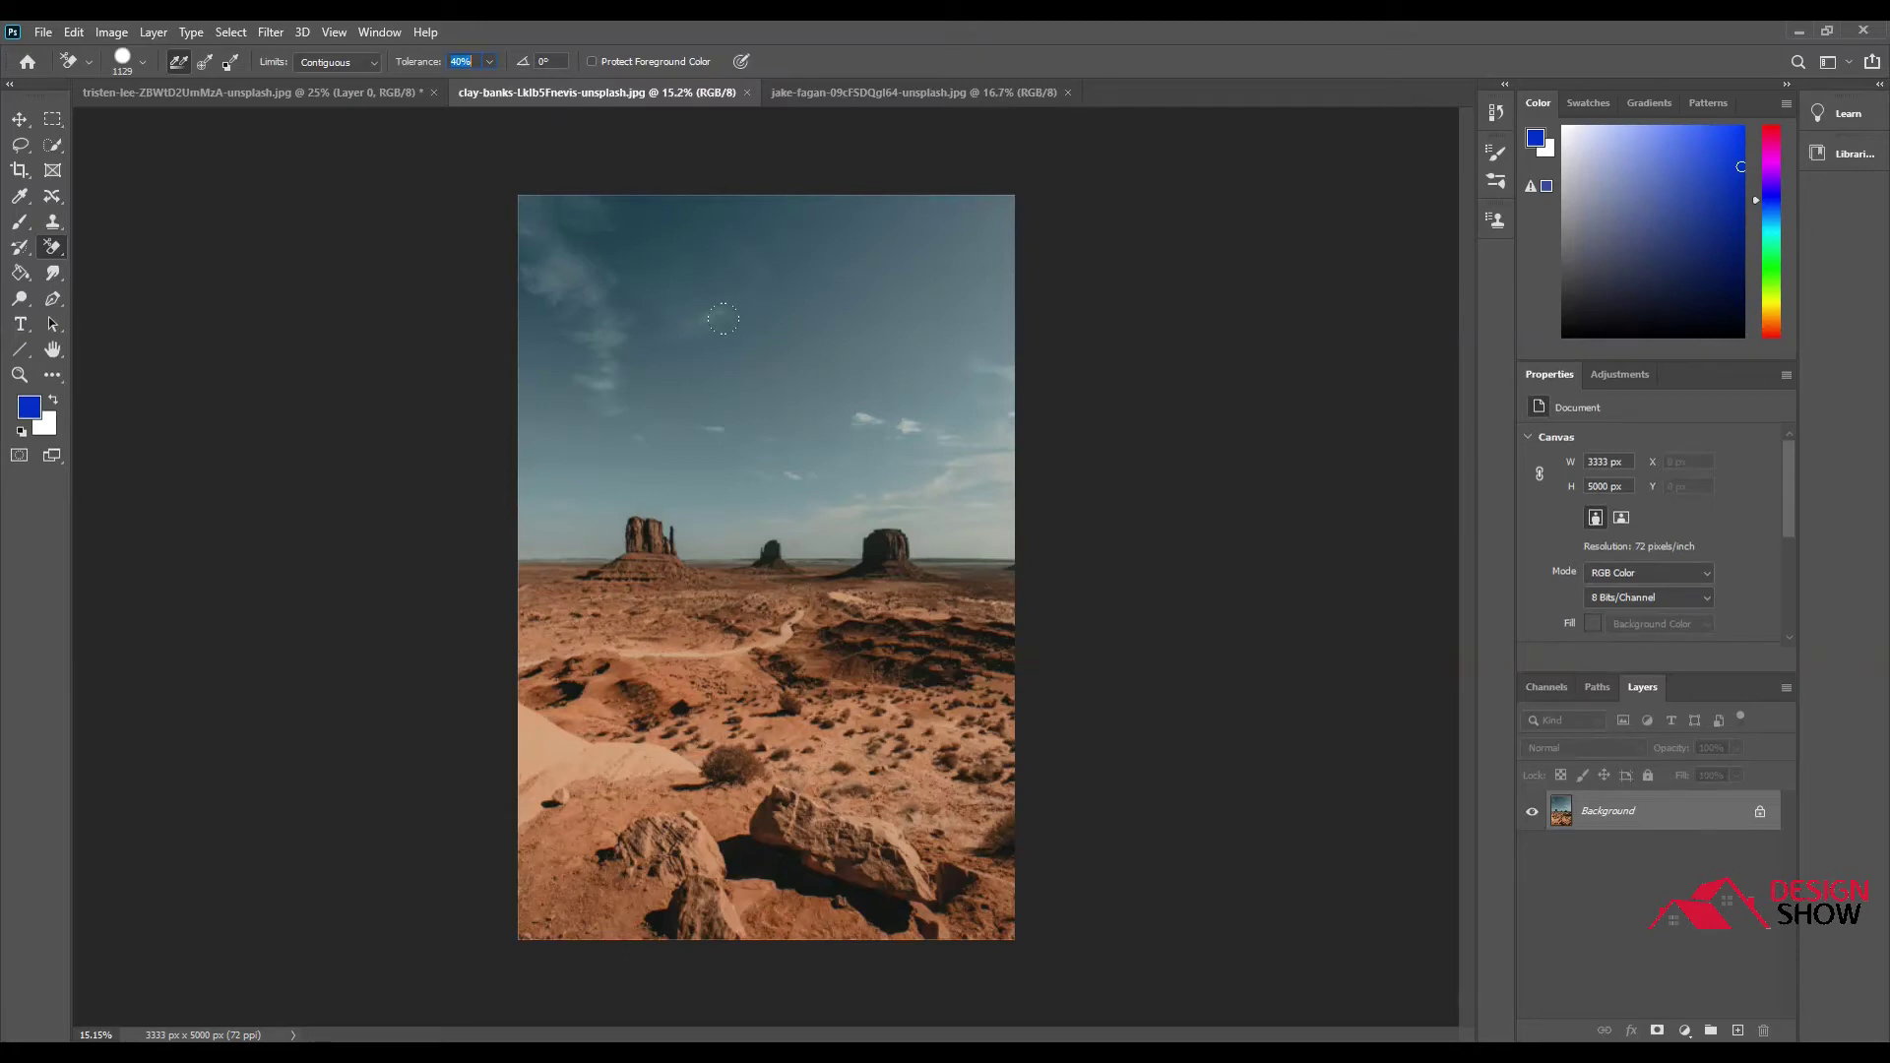
pyautogui.click(721, 318)
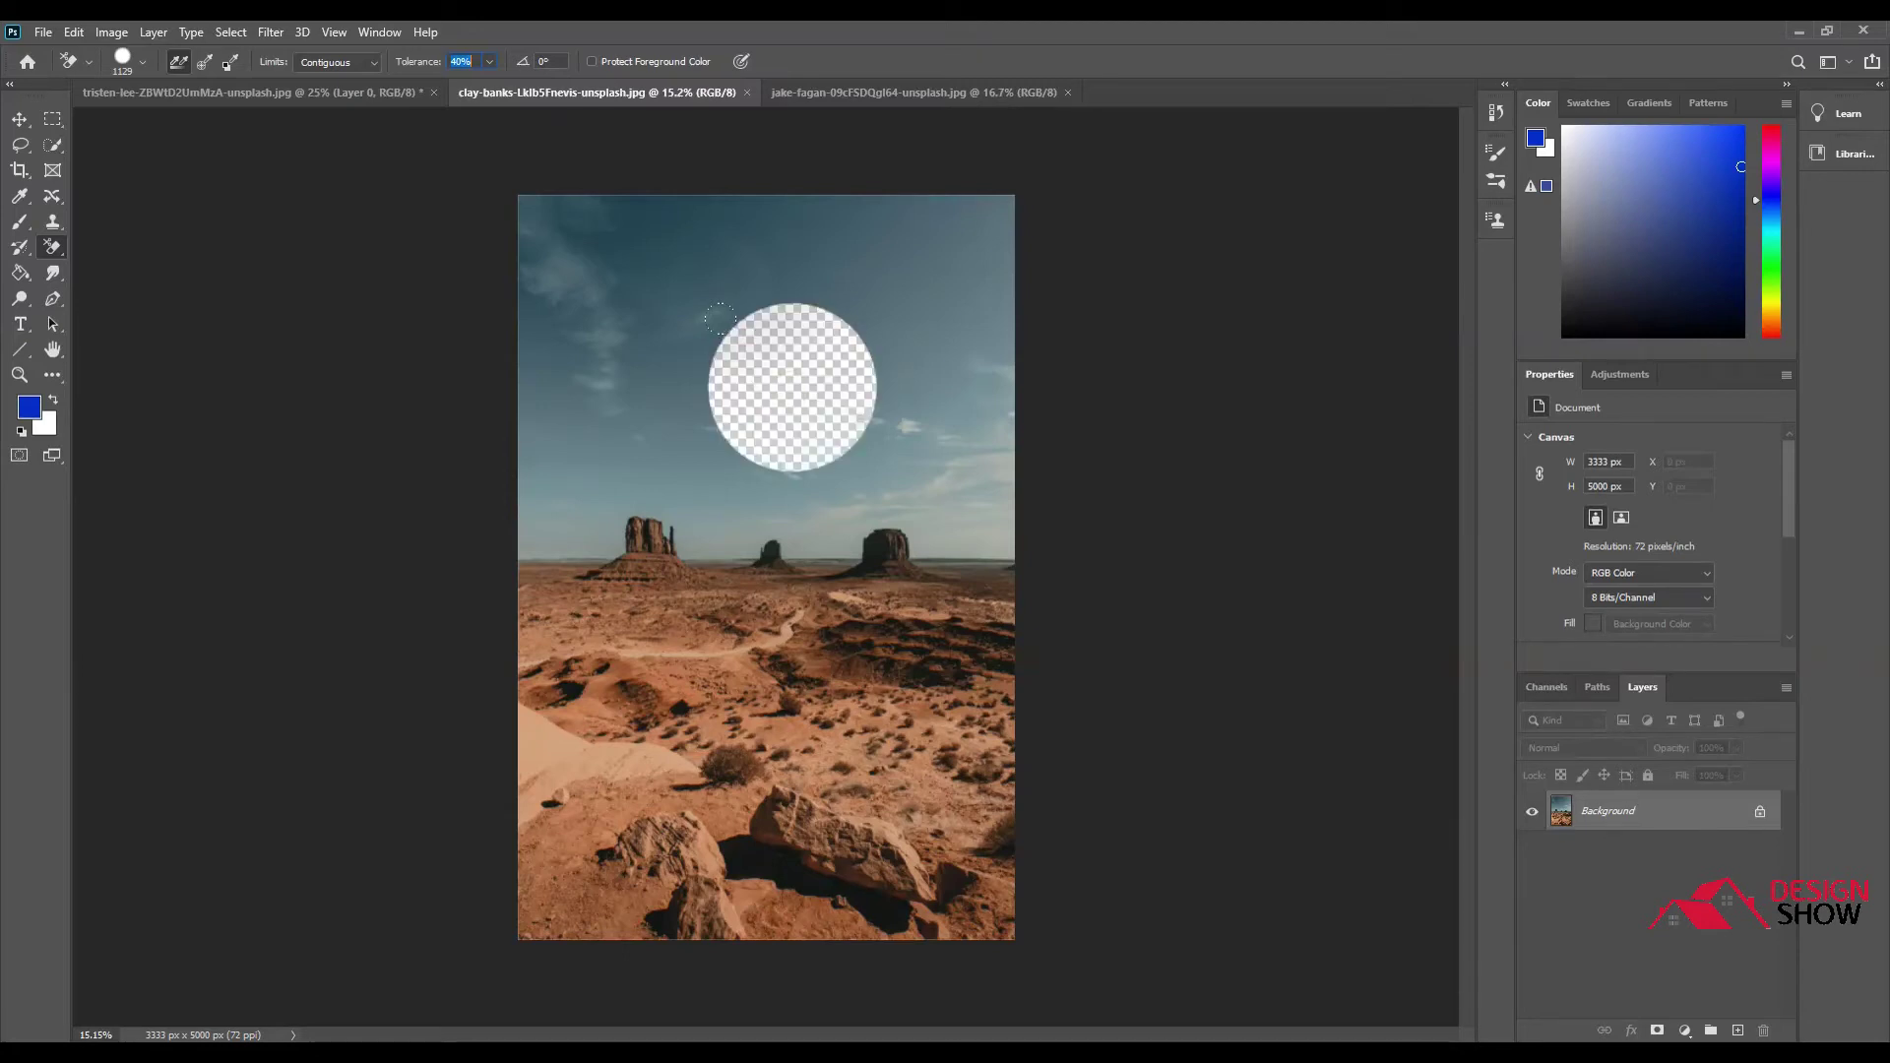
pyautogui.click(700, 409)
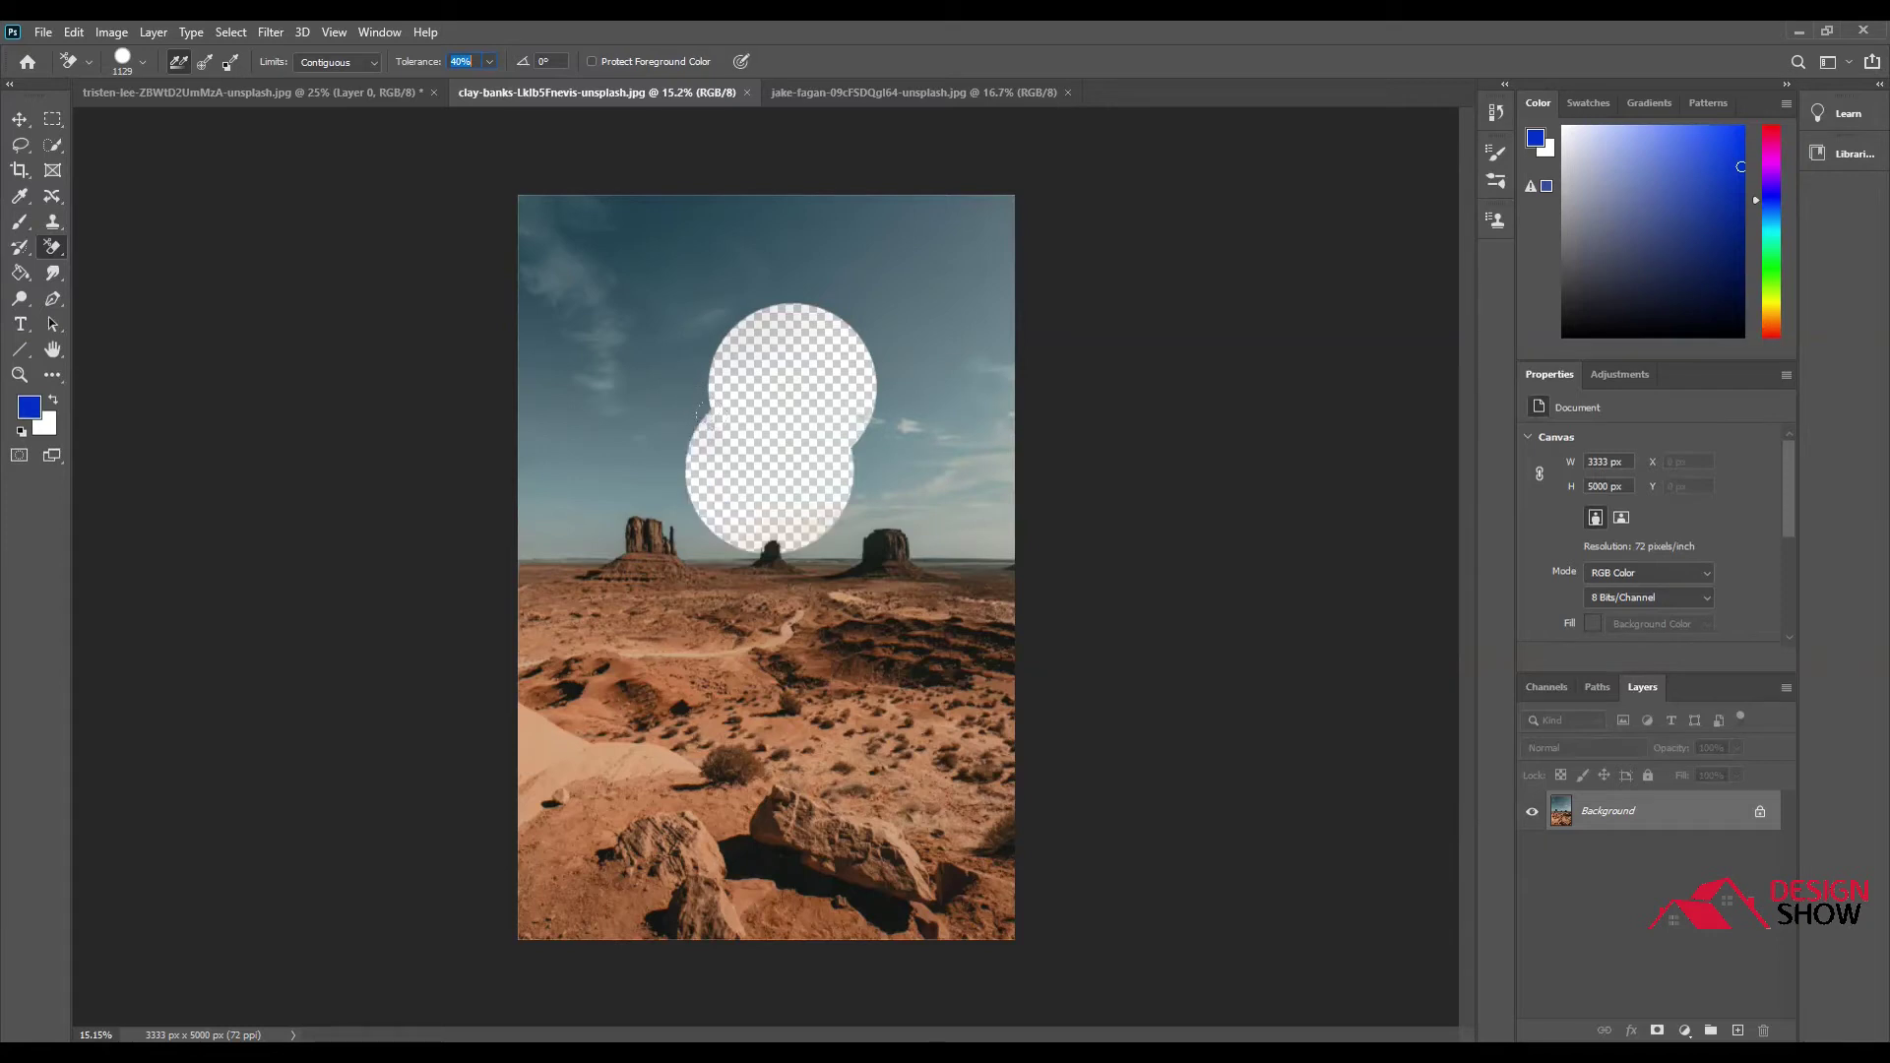
pyautogui.moveTo(758, 482)
pyautogui.mouseDown()
pyautogui.moveTo(713, 630)
pyautogui.moveTo(734, 847)
pyautogui.moveTo(847, 812)
pyautogui.moveTo(881, 778)
pyautogui.moveTo(891, 645)
pyautogui.moveTo(923, 667)
pyautogui.mouseUp()
pyautogui.moveTo(900, 571)
pyautogui.mouseDown()
pyautogui.moveTo(971, 757)
pyautogui.moveTo(971, 886)
pyautogui.moveTo(853, 906)
pyautogui.moveTo(657, 871)
pyautogui.mouseUp()
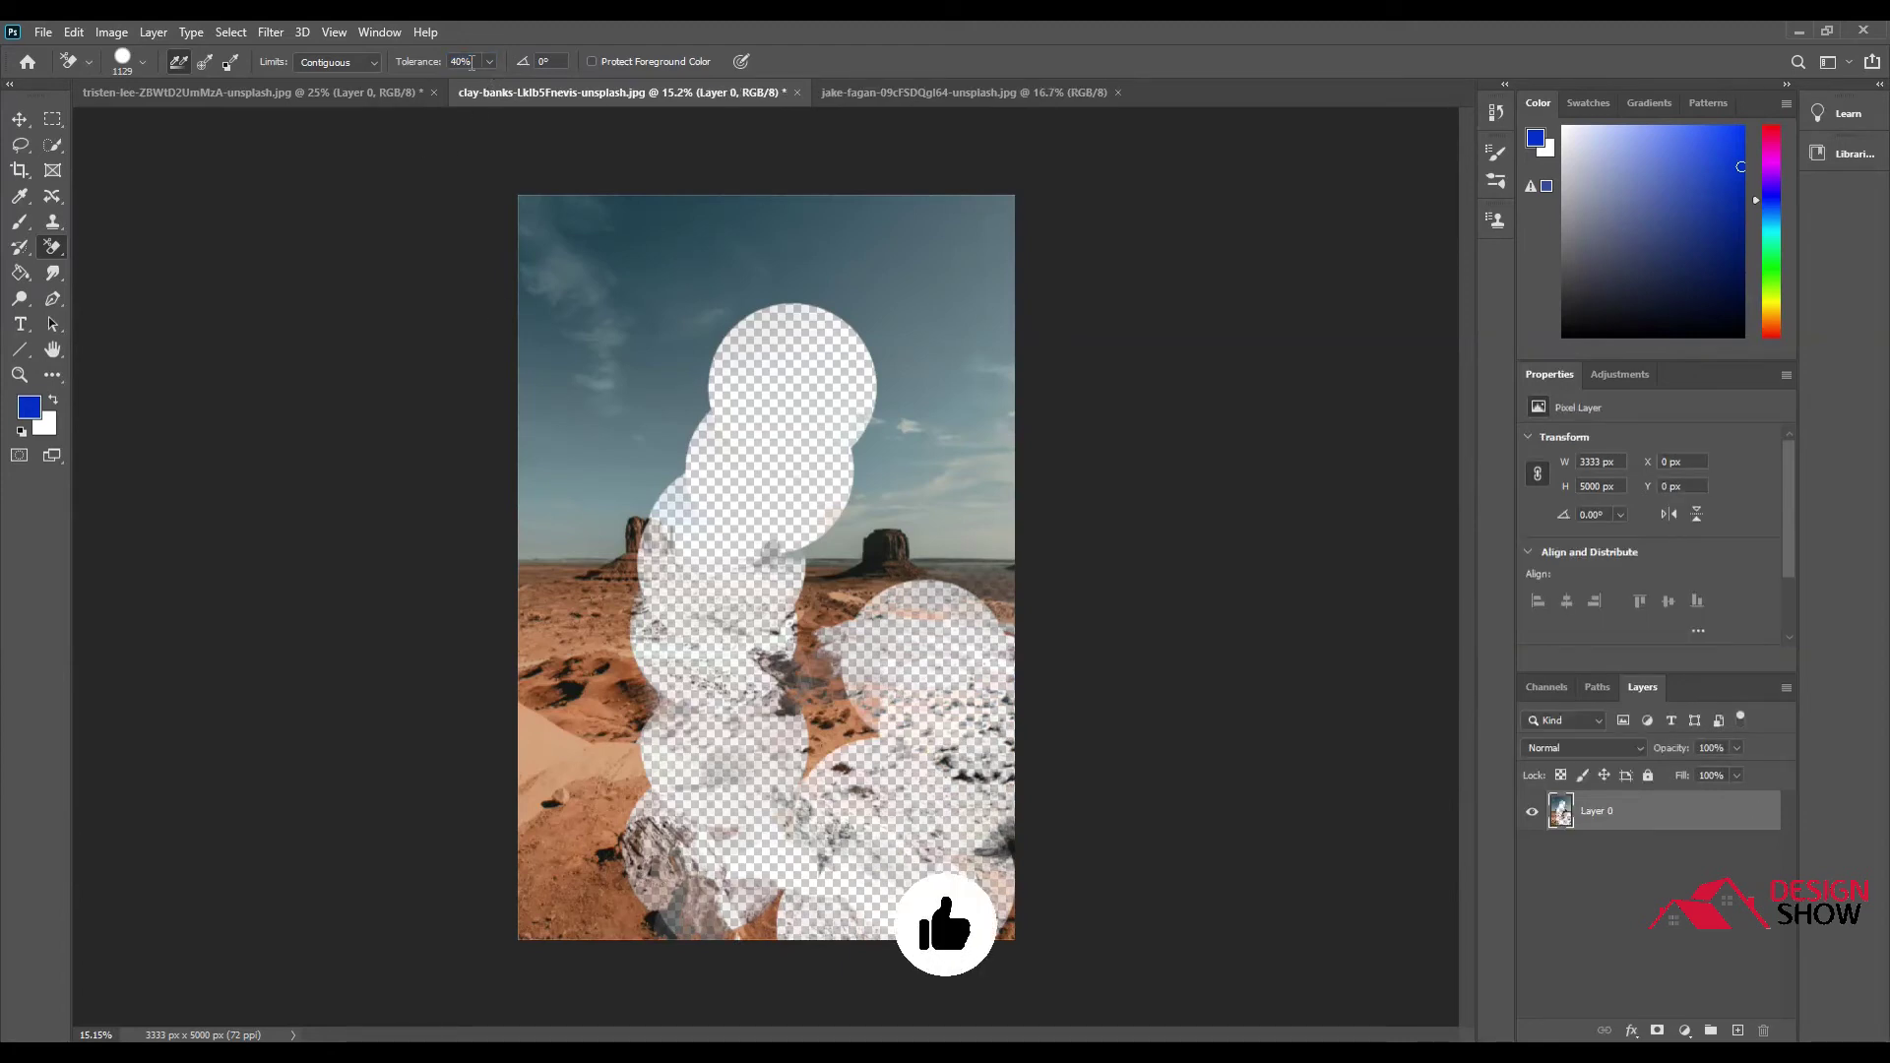
pyautogui.click(472, 62)
pyautogui.press('F12')
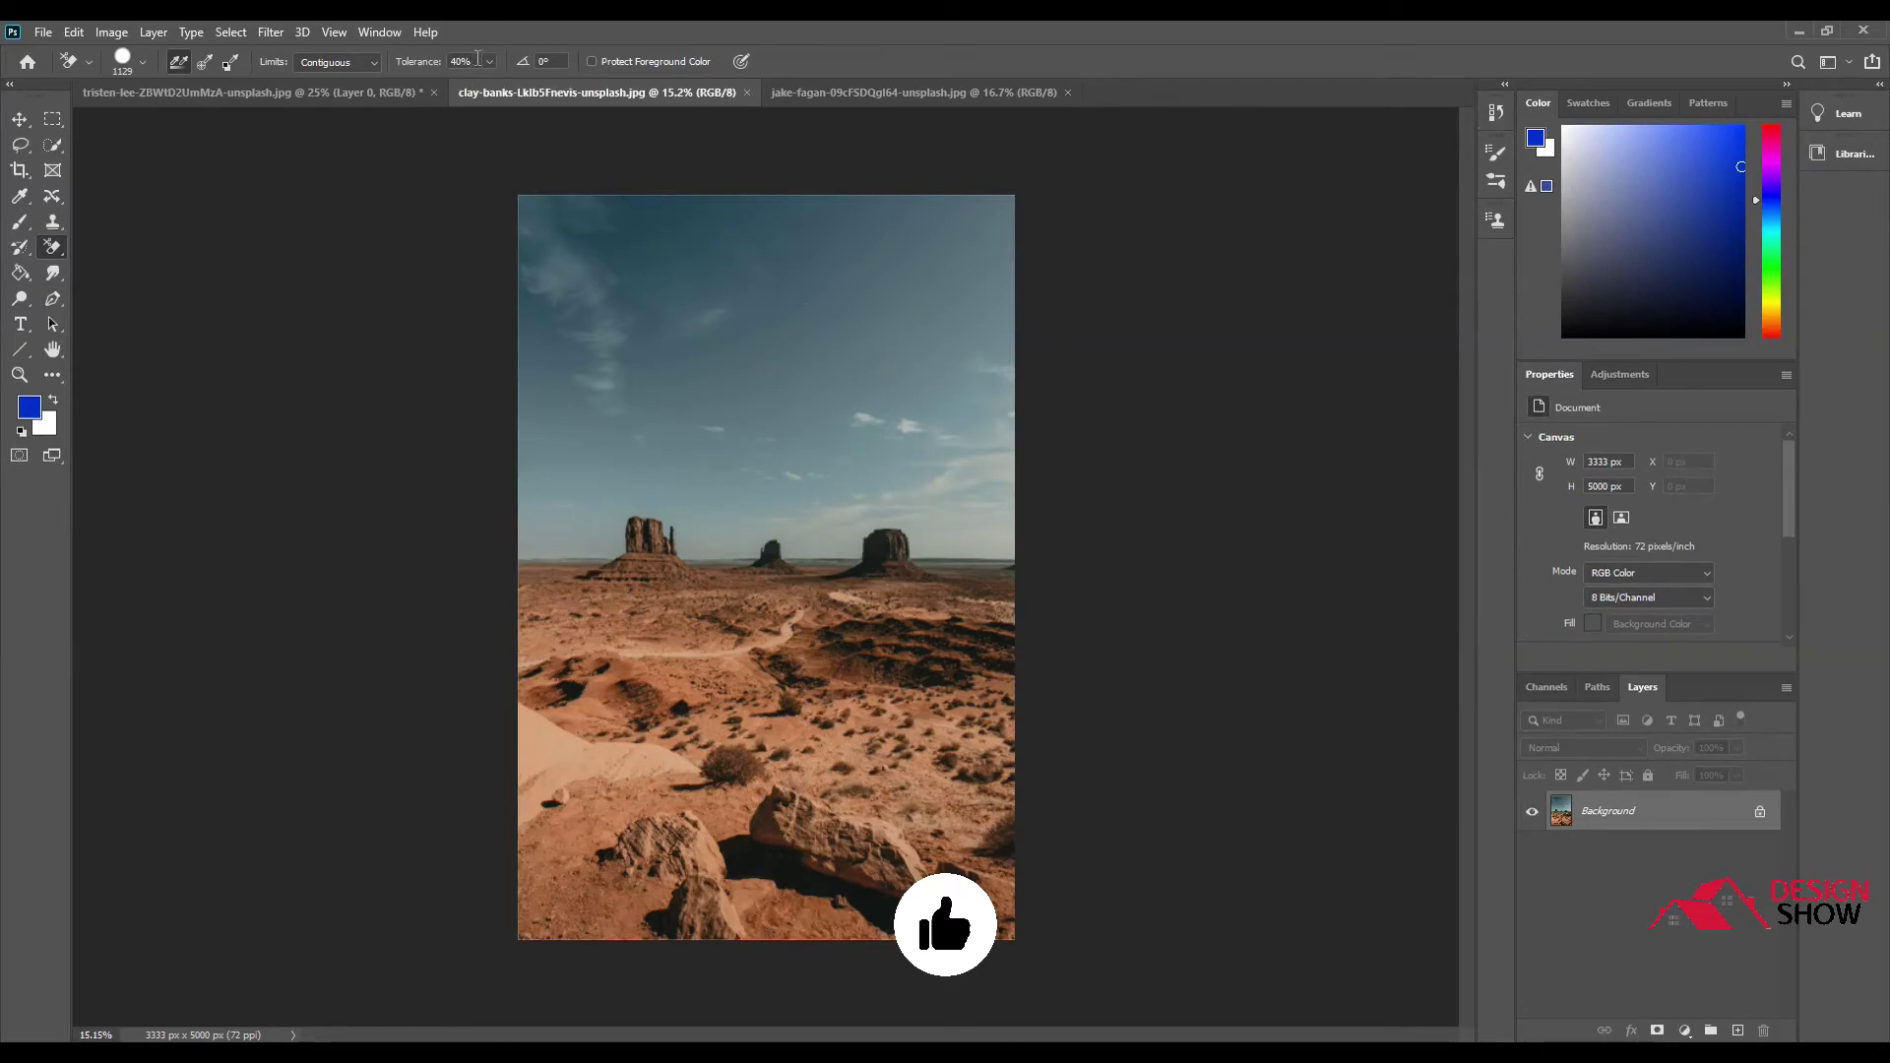
# Set Background Eraser tolerance to 10% and dab out a cloud-shaped area of sky.
pyautogui.write('10')
pyautogui.press('Return')
pyautogui.click(795, 384)
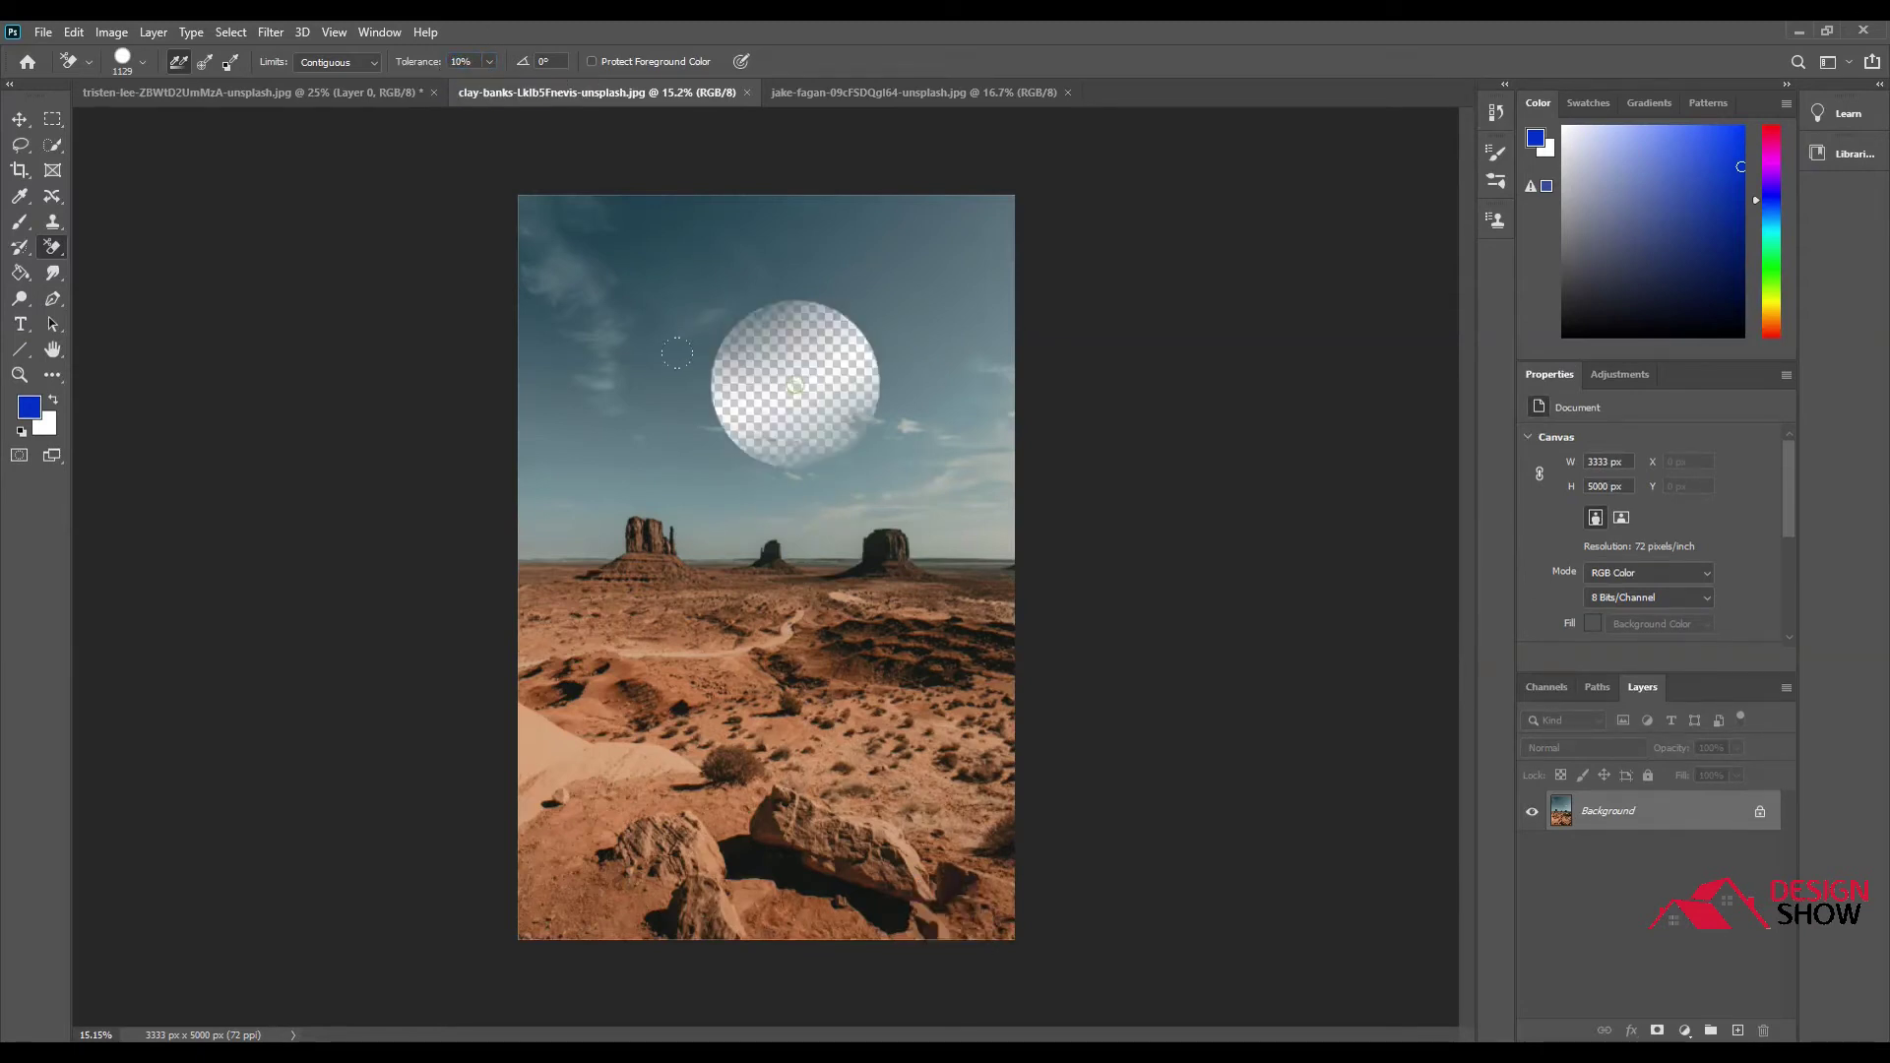
pyautogui.click(735, 443)
pyautogui.click(774, 452)
pyautogui.click(857, 443)
pyautogui.click(901, 463)
pyautogui.click(940, 393)
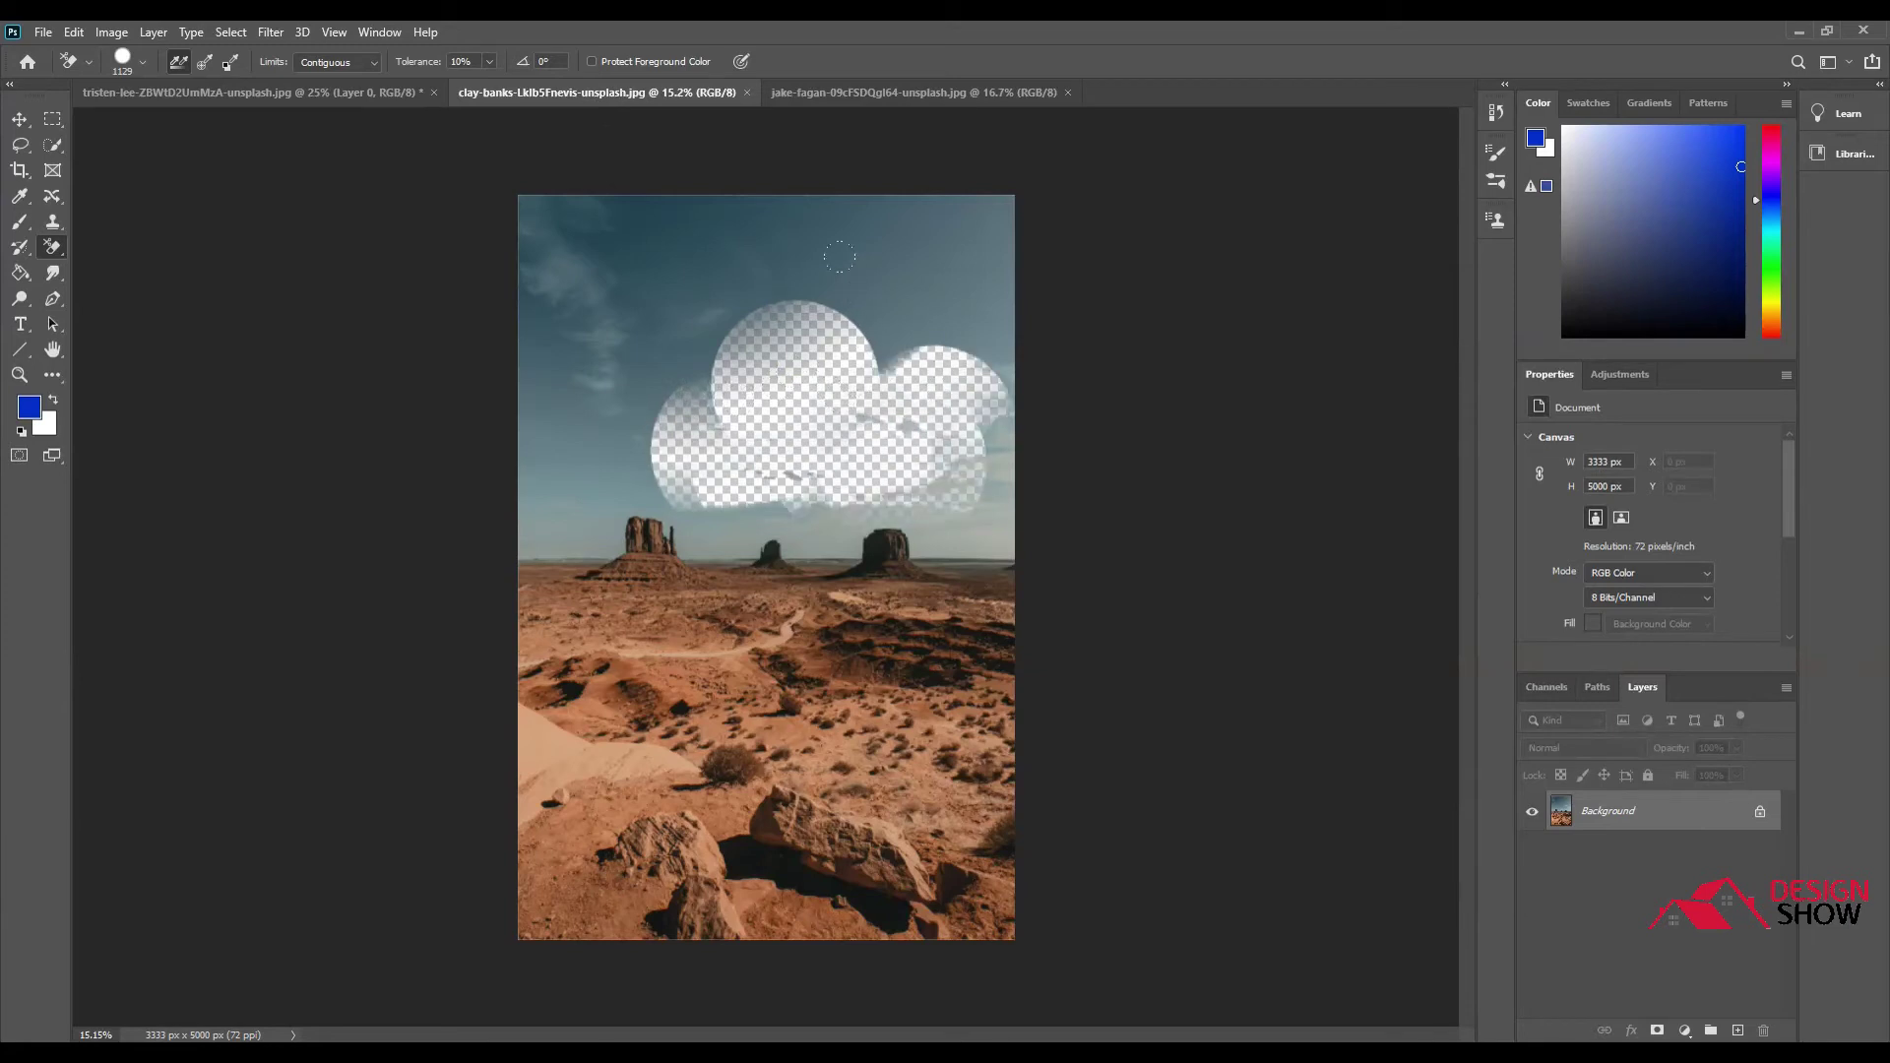
pyautogui.click(886, 301)
pyautogui.click(817, 285)
pyautogui.click(689, 300)
pyautogui.click(640, 433)
pyautogui.click(689, 487)
# Erase along the horizon, desert rocks and upper-right sky, then revert the photo with F12.
pyautogui.moveTo(837, 522)
pyautogui.mouseDown()
pyautogui.moveTo(984, 507)
pyautogui.moveTo(945, 541)
pyautogui.moveTo(689, 536)
pyautogui.moveTo(497, 480)
pyautogui.moveTo(689, 649)
pyautogui.moveTo(778, 699)
pyautogui.mouseUp()
pyautogui.moveTo(601, 787)
pyautogui.mouseDown()
pyautogui.moveTo(571, 866)
pyautogui.moveTo(969, 856)
pyautogui.moveTo(886, 704)
pyautogui.moveTo(610, 649)
pyautogui.mouseUp()
pyautogui.moveTo(856, 600)
pyautogui.mouseDown()
pyautogui.moveTo(1004, 571)
pyautogui.moveTo(476, 476)
pyautogui.moveTo(546, 517)
pyautogui.moveTo(527, 177)
pyautogui.moveTo(454, 396)
pyautogui.moveTo(537, 463)
pyautogui.moveTo(528, 539)
pyautogui.mouseUp()
pyautogui.moveTo(1050, 327); pyautogui.dragTo(898, 157)
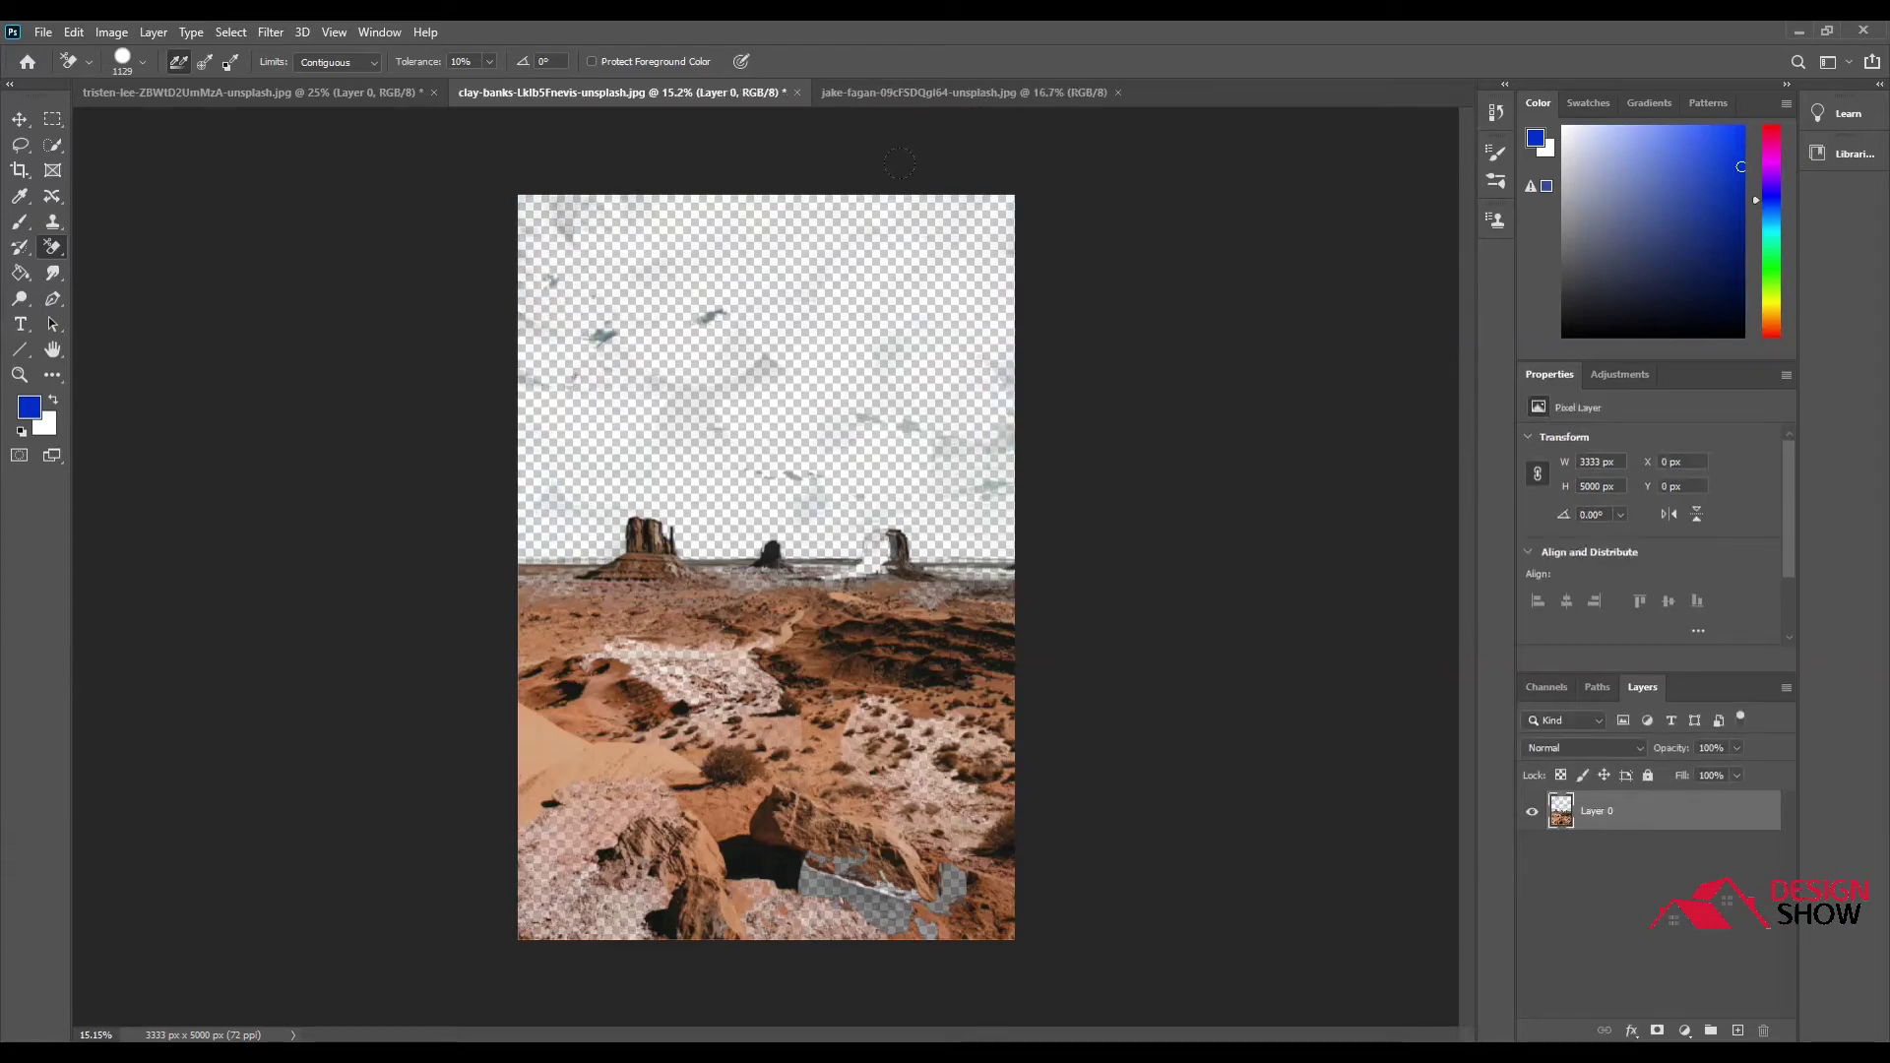
pyautogui.press('F12')
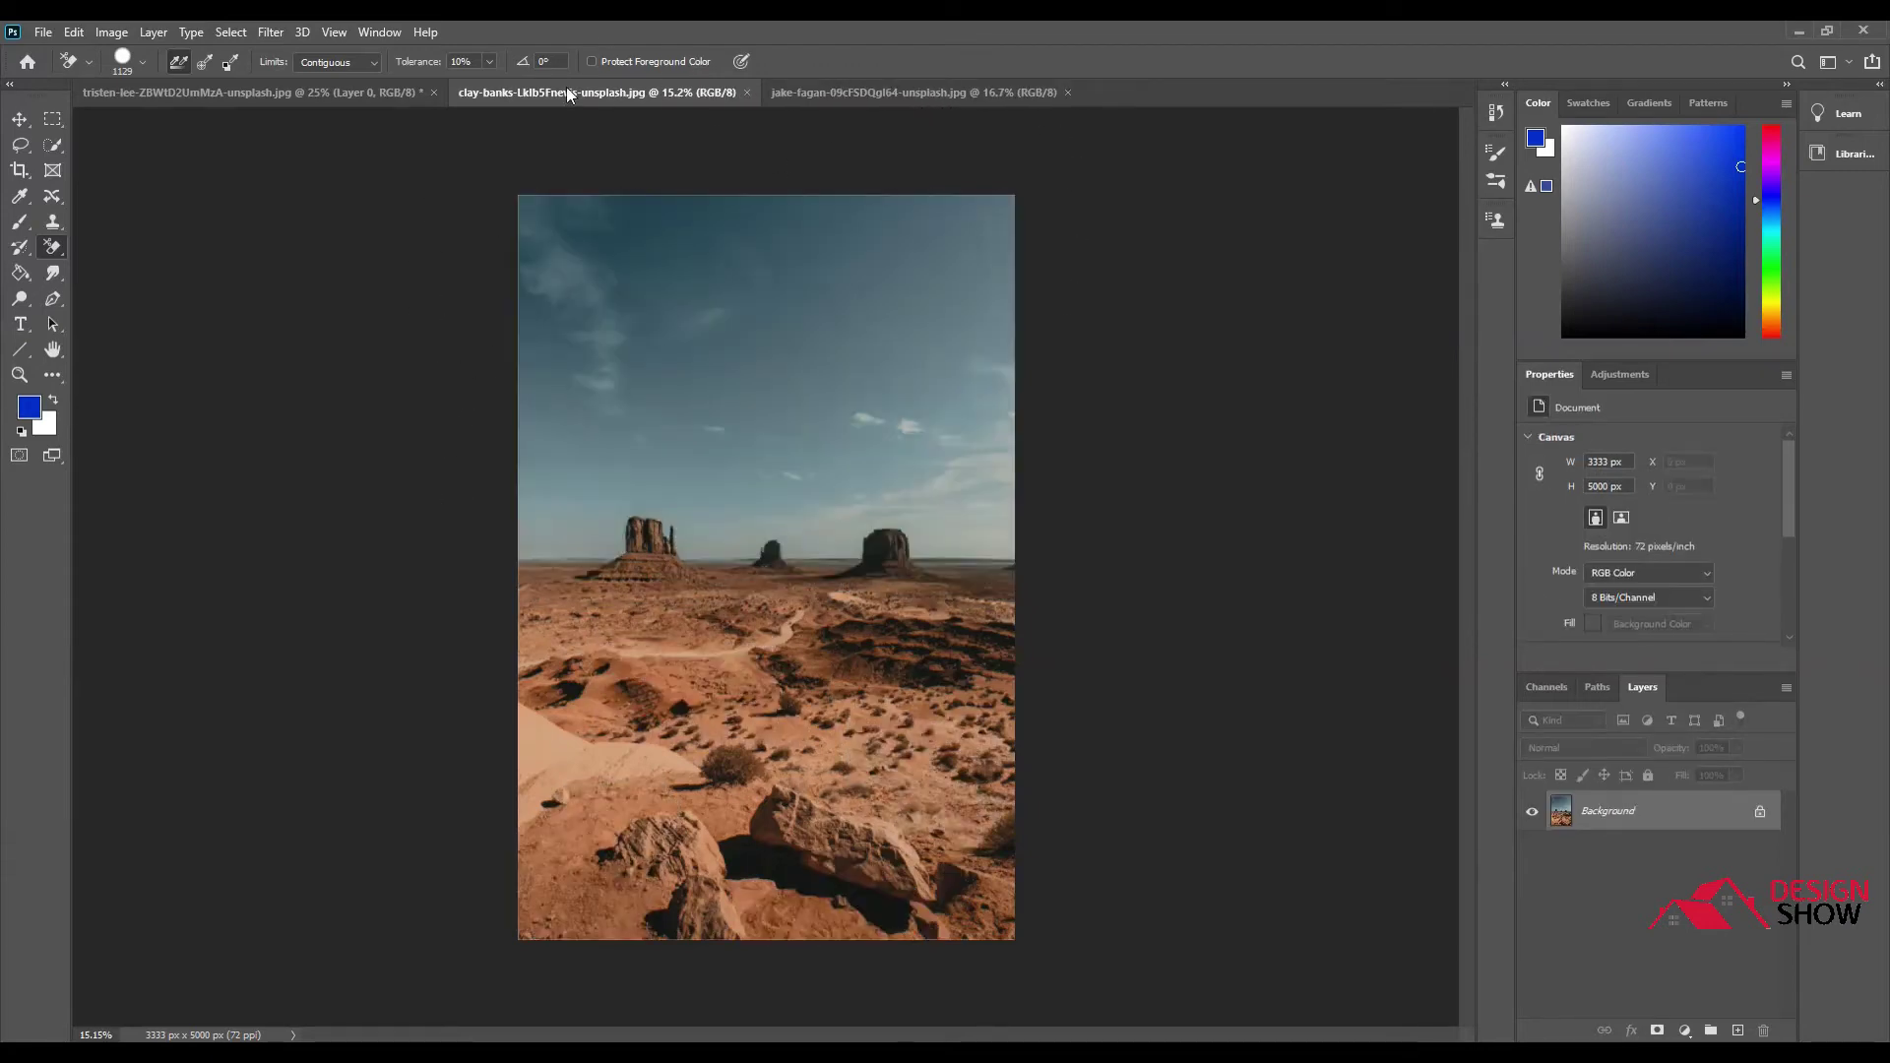
# Set the Background Eraser tolerance to 37% with Sampling: Once.
pyautogui.click(488, 62)
pyautogui.moveTo(520, 87); pyautogui.dragTo(514, 86)
pyautogui.click(205, 65)
# Erase test patches over the sky and buttes, then revert the photo to its saved state.
pyautogui.click(736, 351)
pyautogui.click(827, 325)
pyautogui.click(892, 399)
pyautogui.click(792, 445)
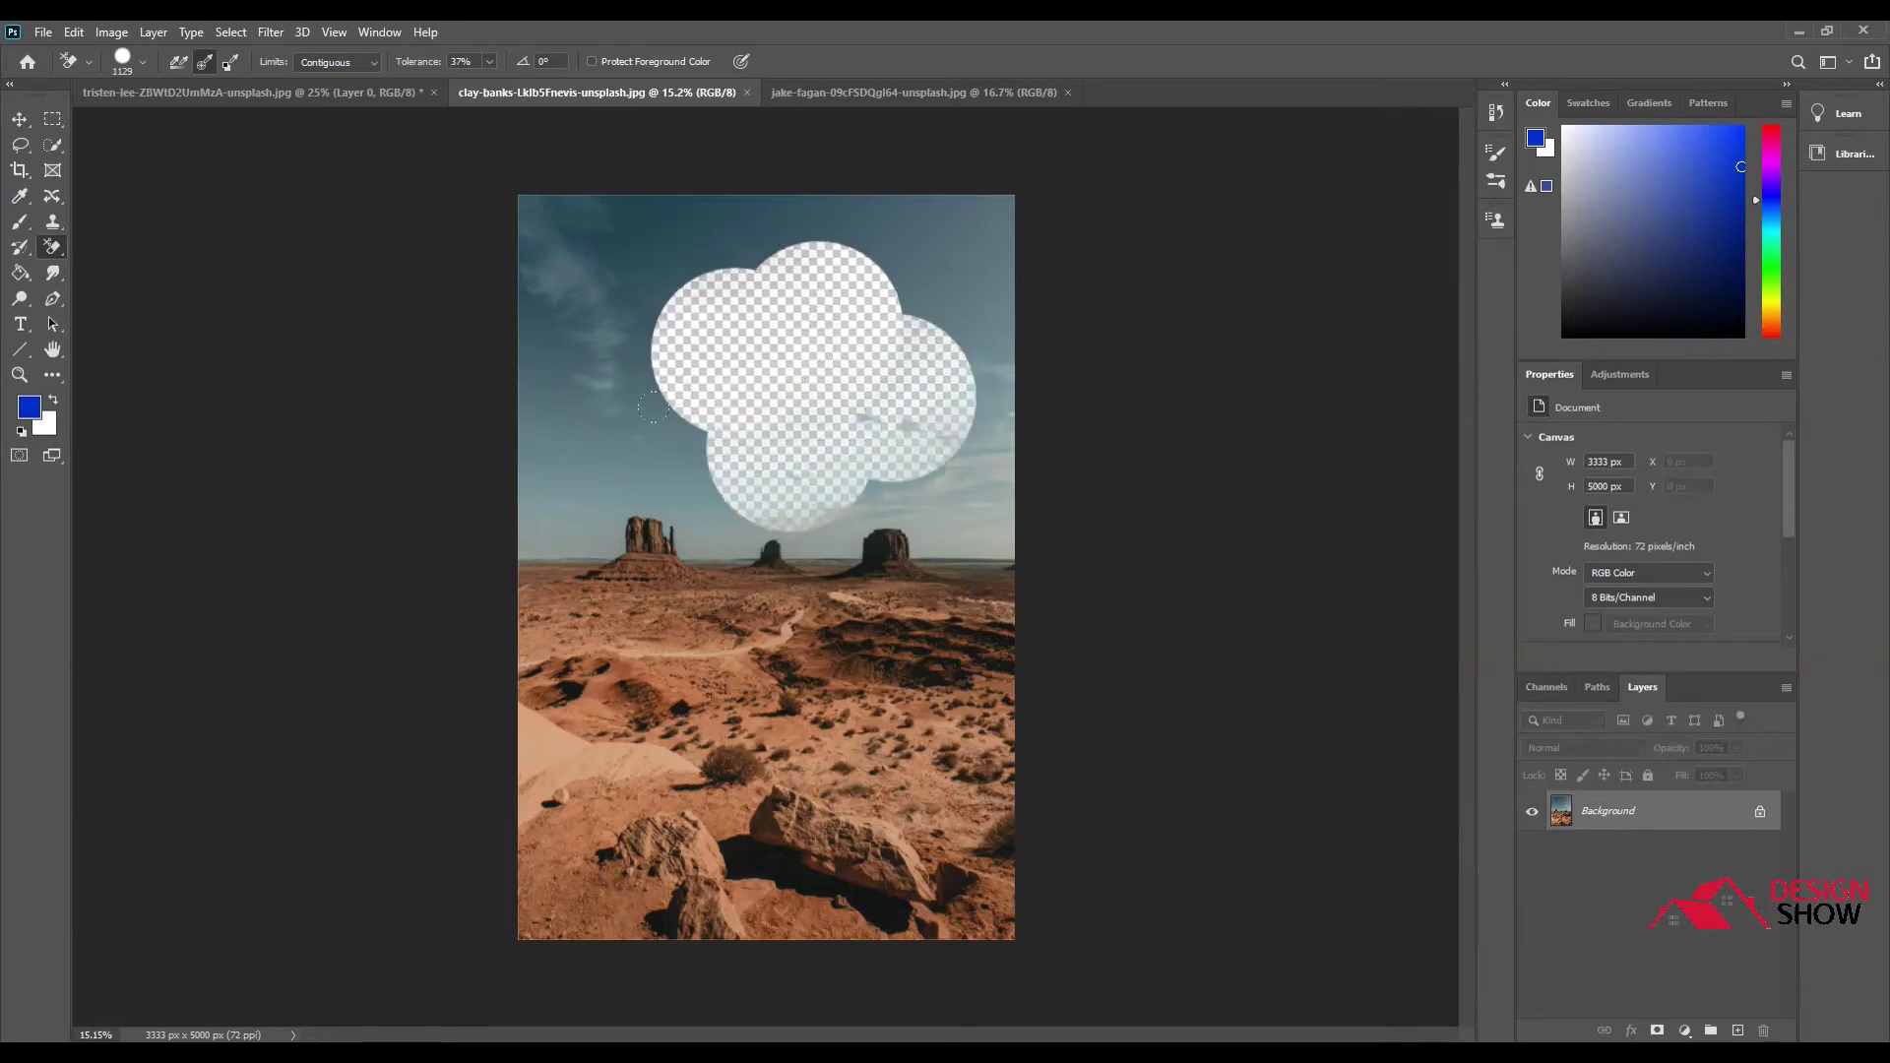
pyautogui.click(696, 502)
pyautogui.click(782, 847)
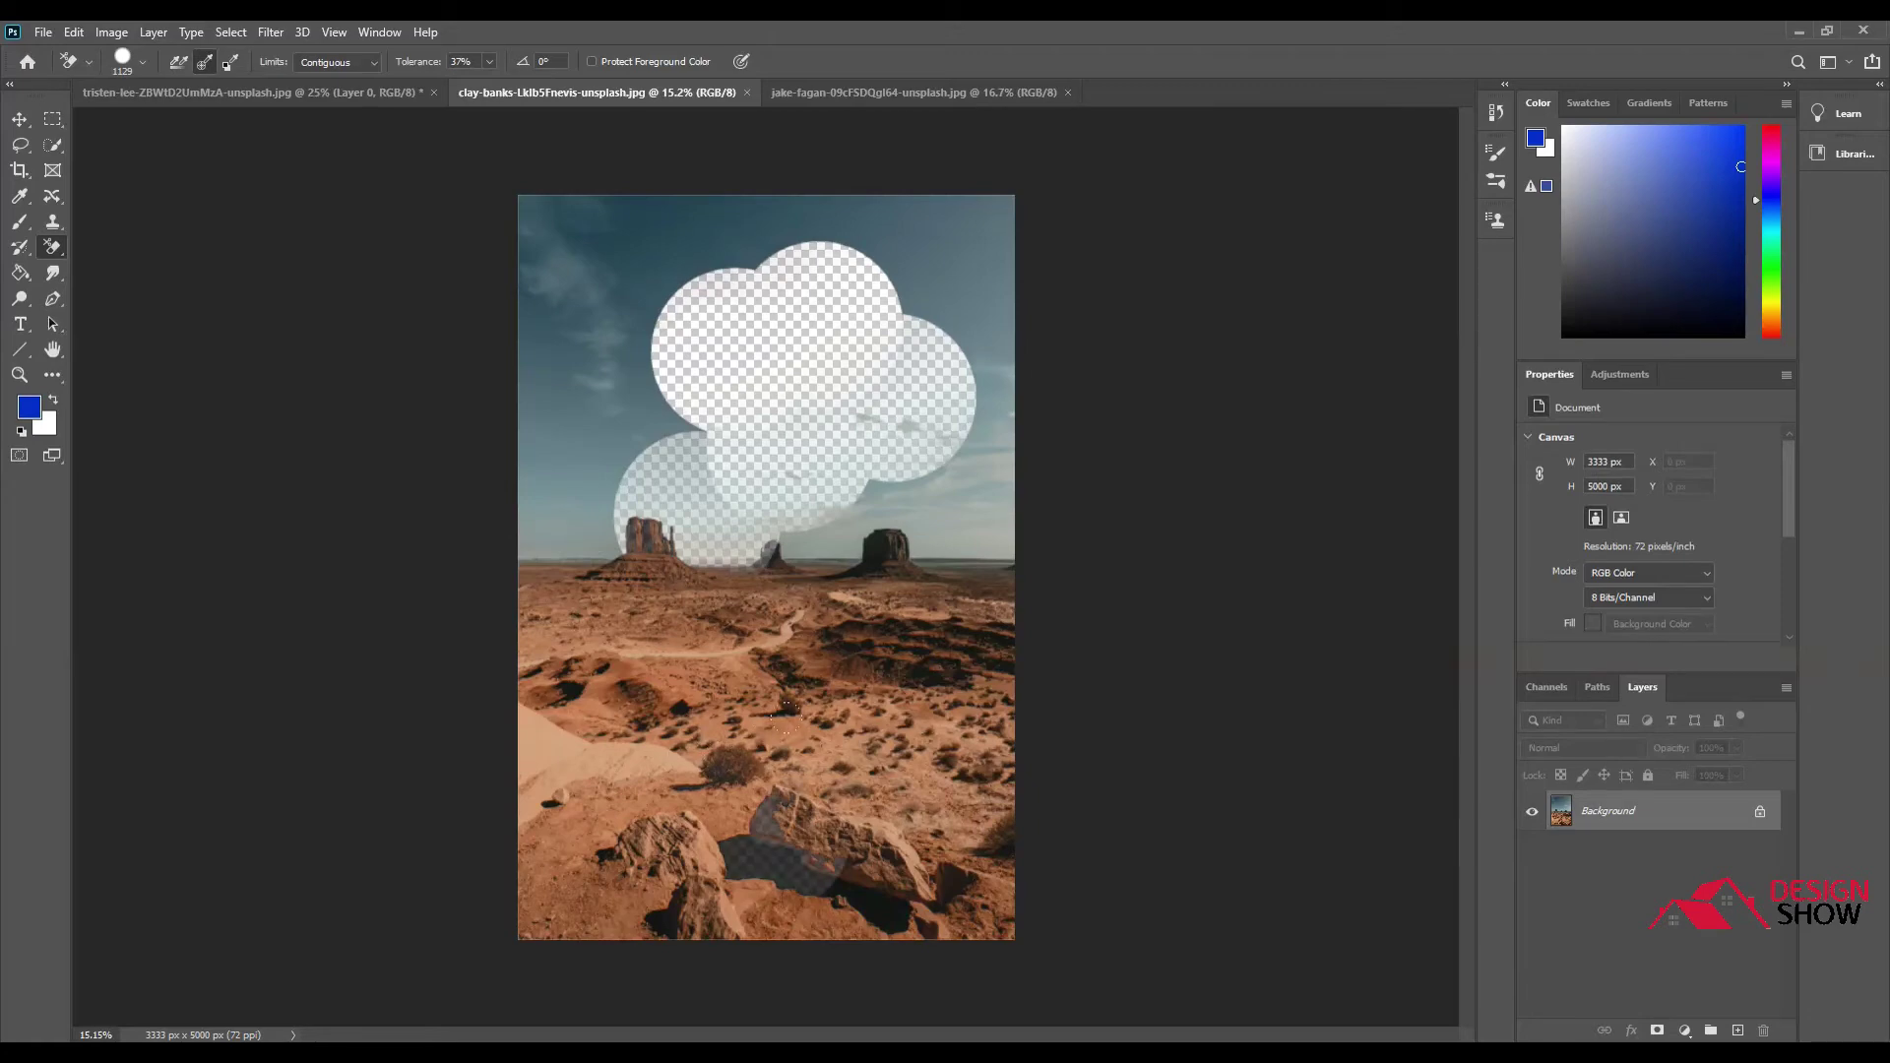
pyautogui.click(856, 527)
pyautogui.click(920, 480)
pyautogui.moveTo(984, 537); pyautogui.dragTo(984, 340)
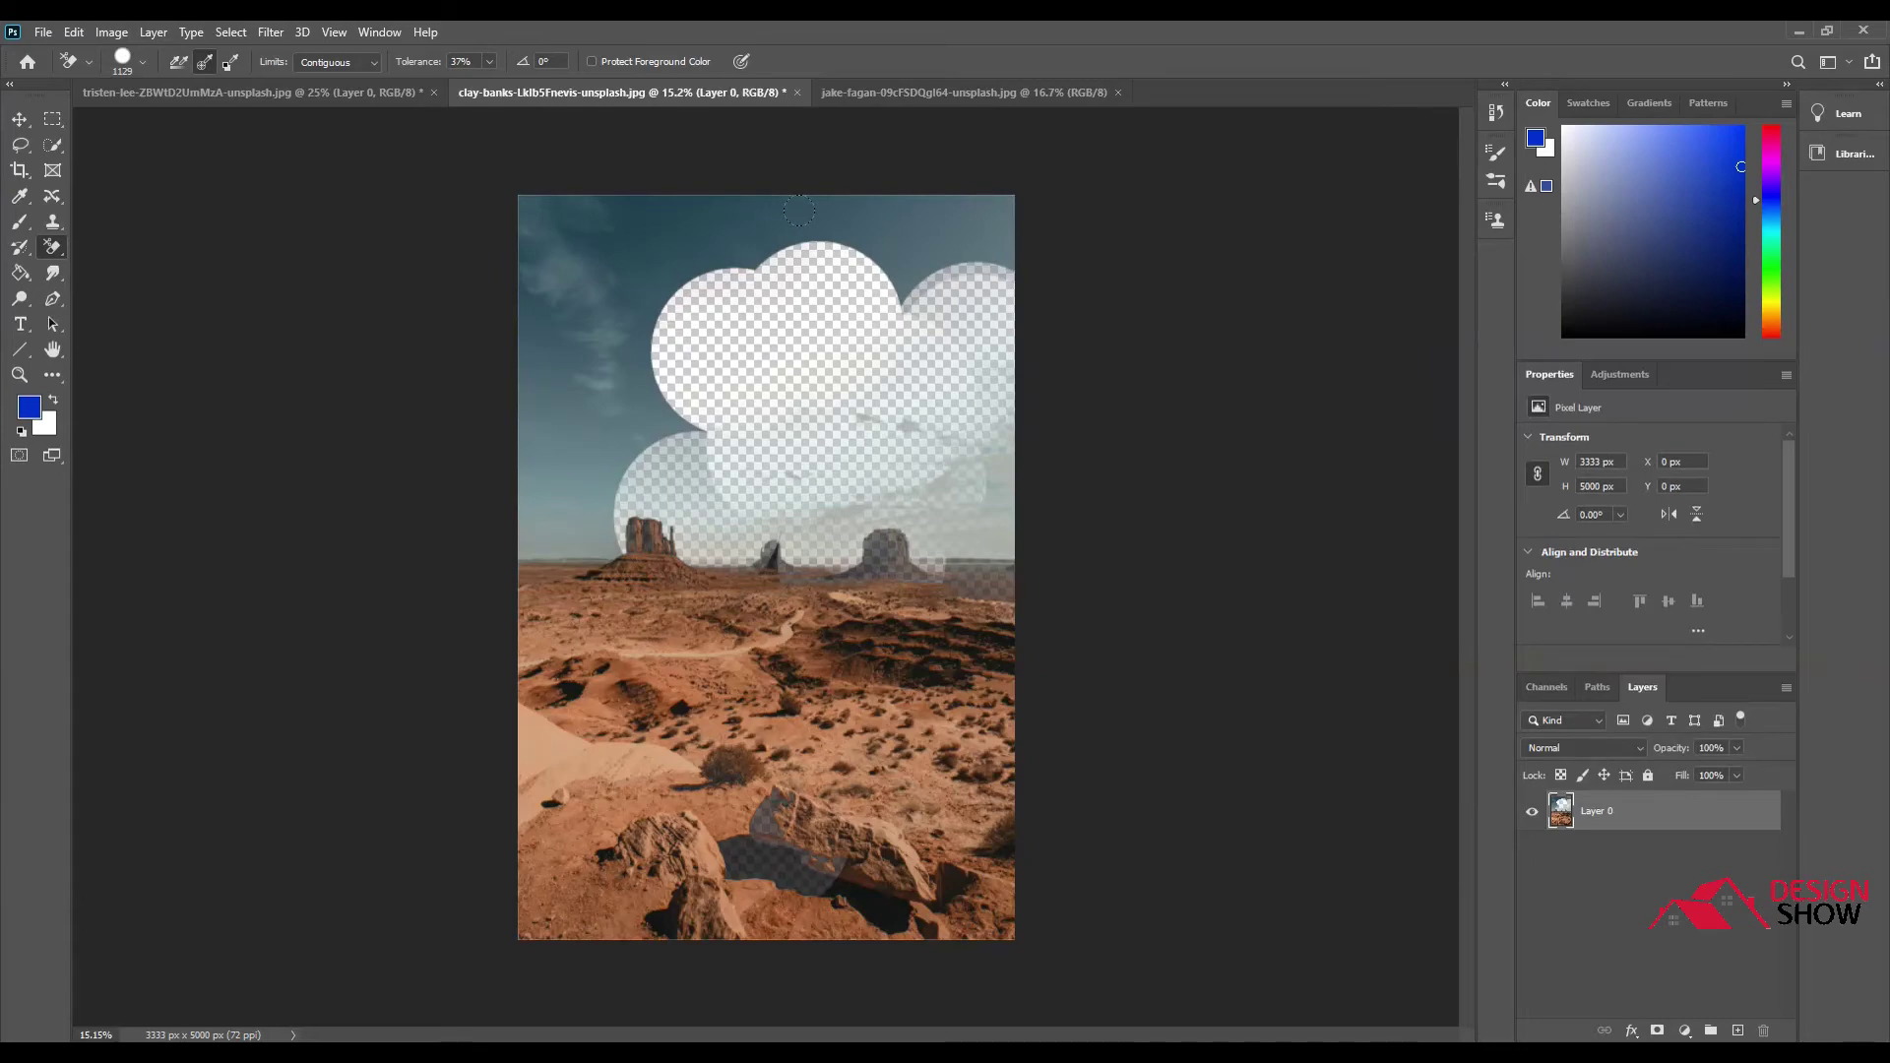
pyautogui.press('F12')
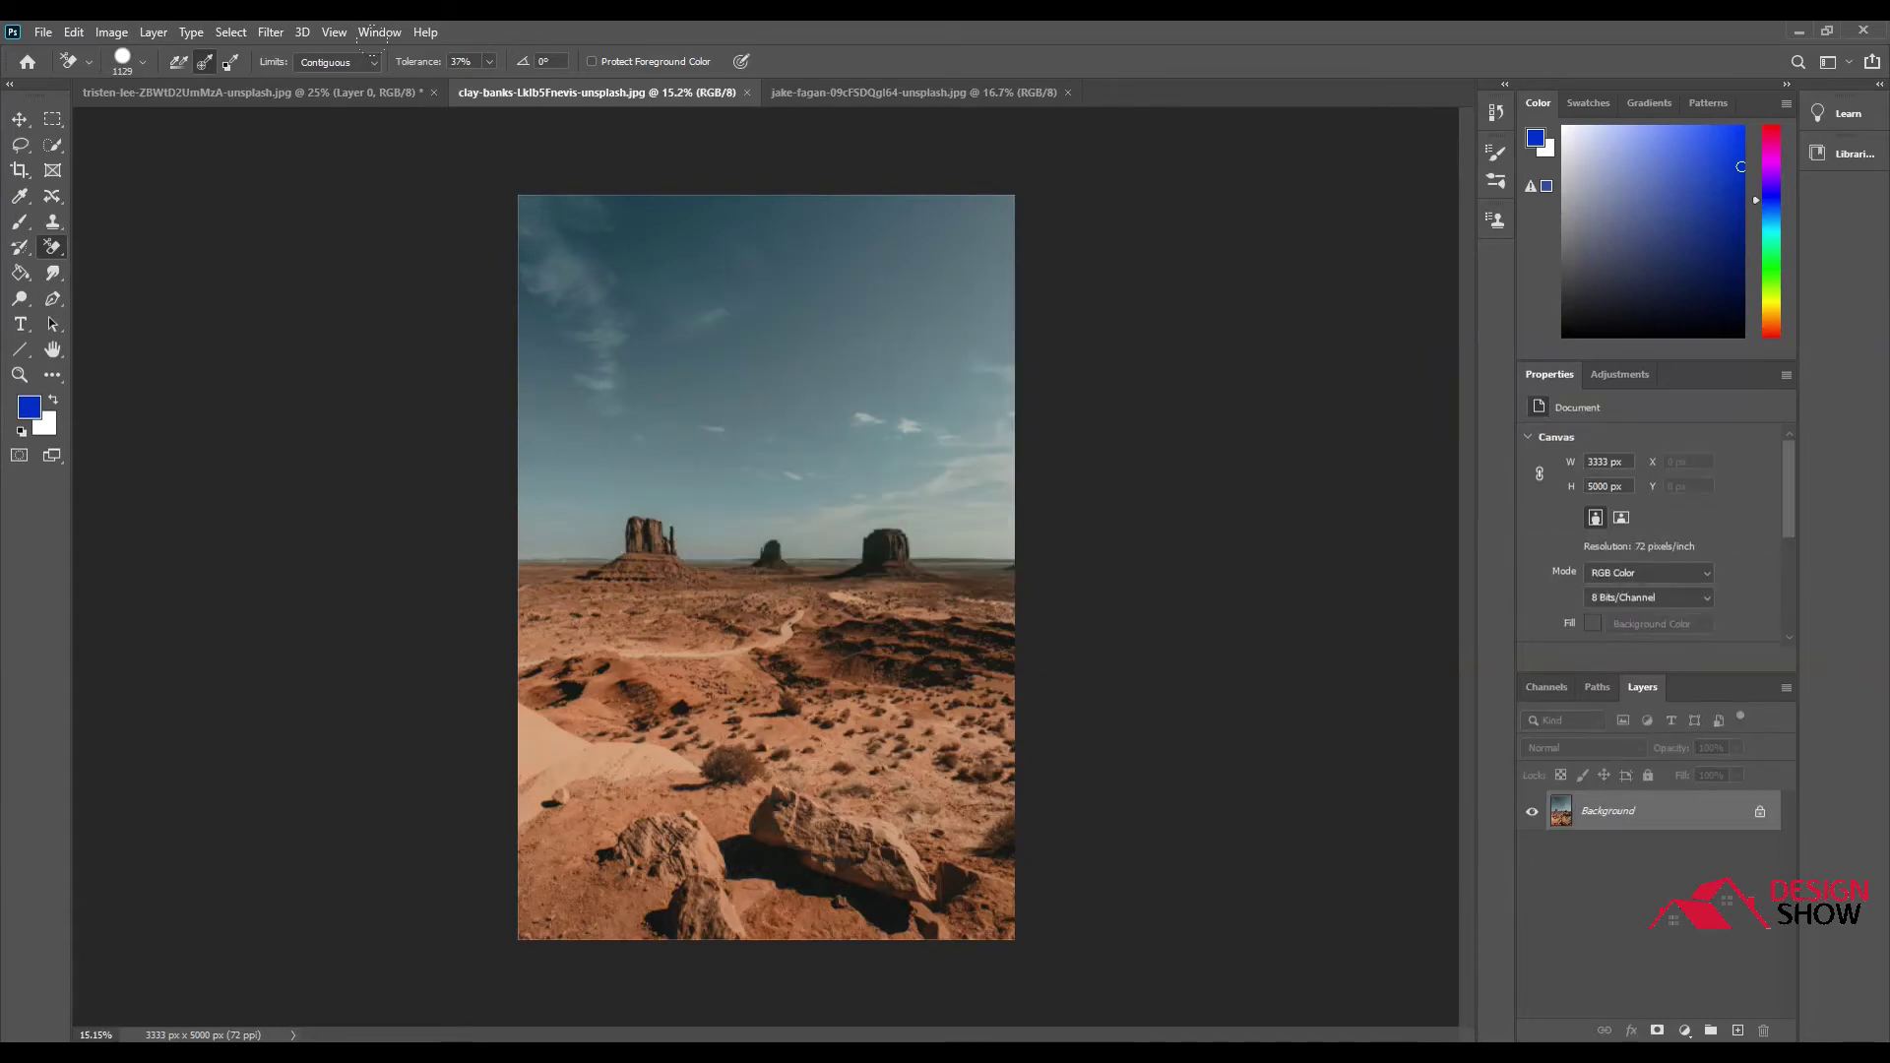
pyautogui.click(489, 62)
# Set the eraser tolerance to 13% and erasing limits to Discontiguous.
pyautogui.click(471, 81)
pyautogui.click(376, 62)
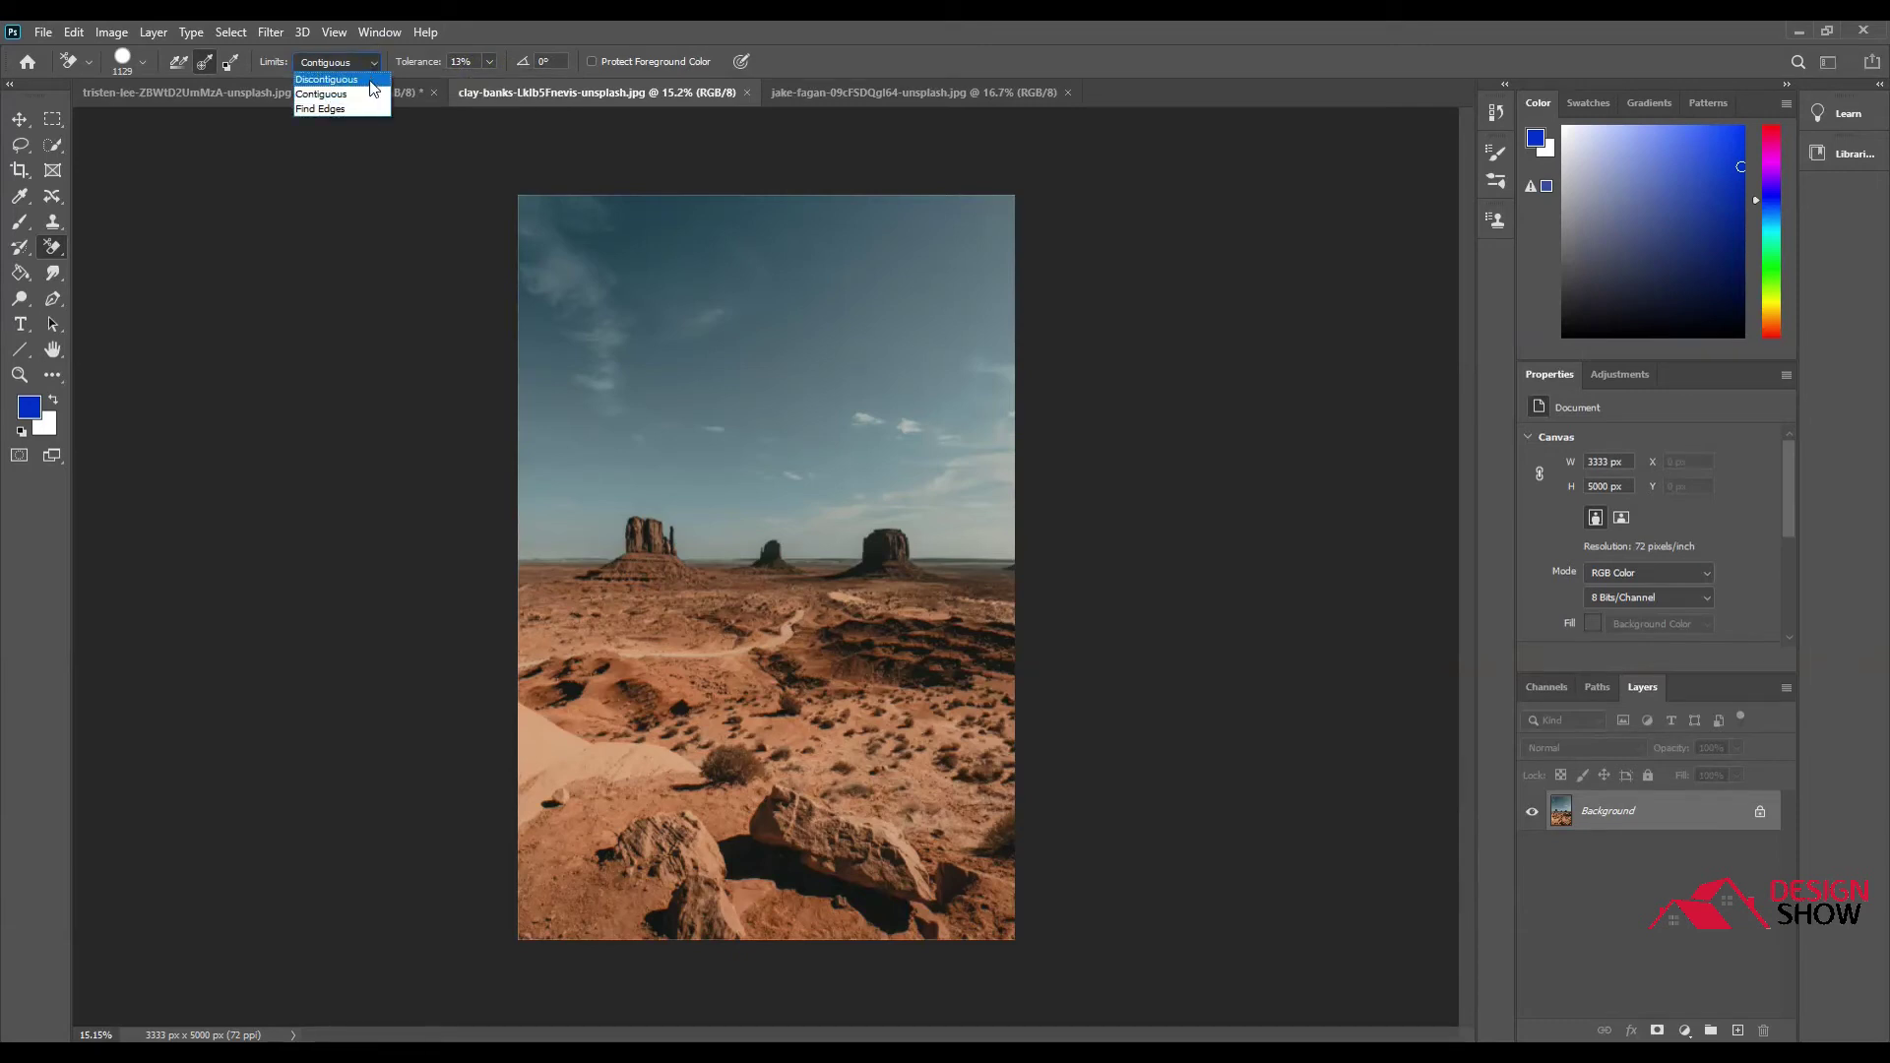
pyautogui.click(372, 80)
# Erase the sky and clouds, from the top down to the horizon and the right edge.
pyautogui.moveTo(694, 382); pyautogui.dragTo(835, 386)
pyautogui.moveTo(762, 475)
pyautogui.mouseDown()
pyautogui.moveTo(833, 287)
pyautogui.moveTo(896, 243)
pyautogui.moveTo(755, 243)
pyautogui.moveTo(559, 288)
pyautogui.moveTo(521, 378)
pyautogui.moveTo(488, 271)
pyautogui.moveTo(598, 174)
pyautogui.moveTo(931, 157)
pyautogui.mouseUp()
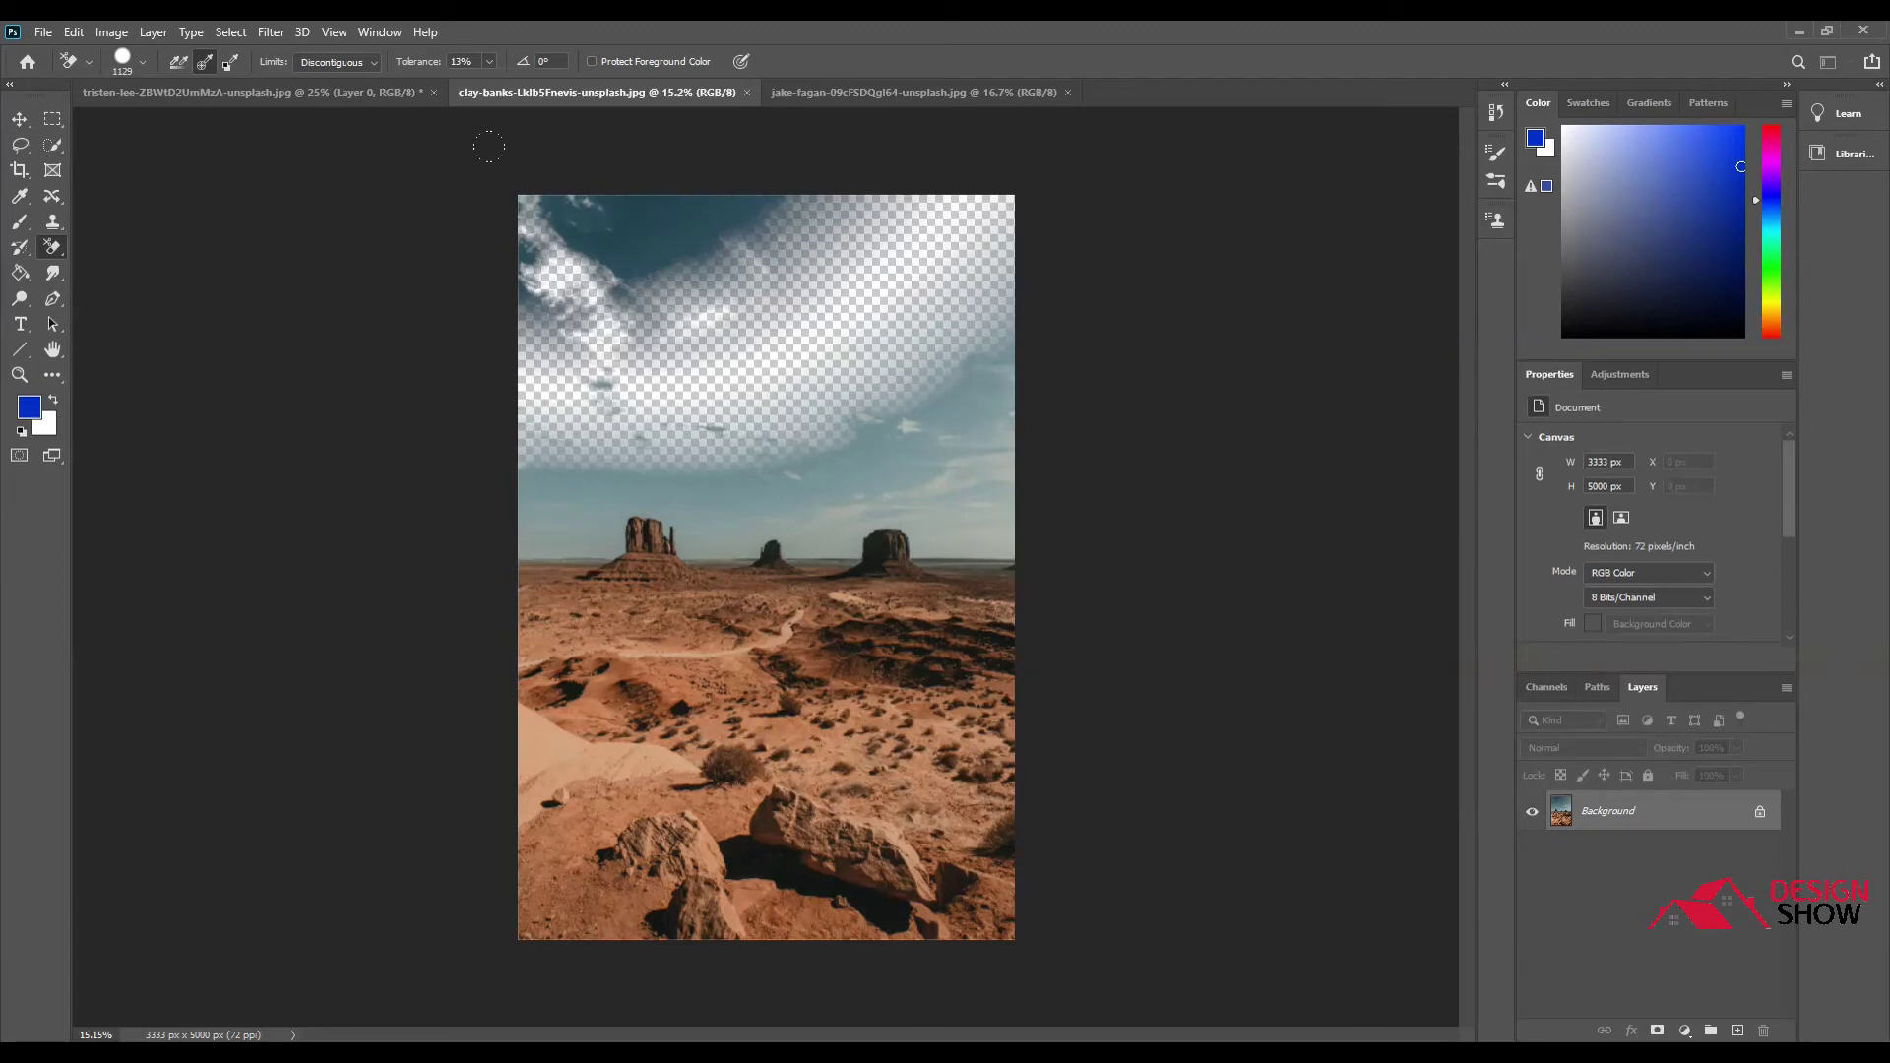
pyautogui.moveTo(522, 202)
pyautogui.mouseDown()
pyautogui.moveTo(472, 147)
pyautogui.moveTo(739, 131)
pyautogui.moveTo(423, 190)
pyautogui.moveTo(485, 430)
pyautogui.mouseUp()
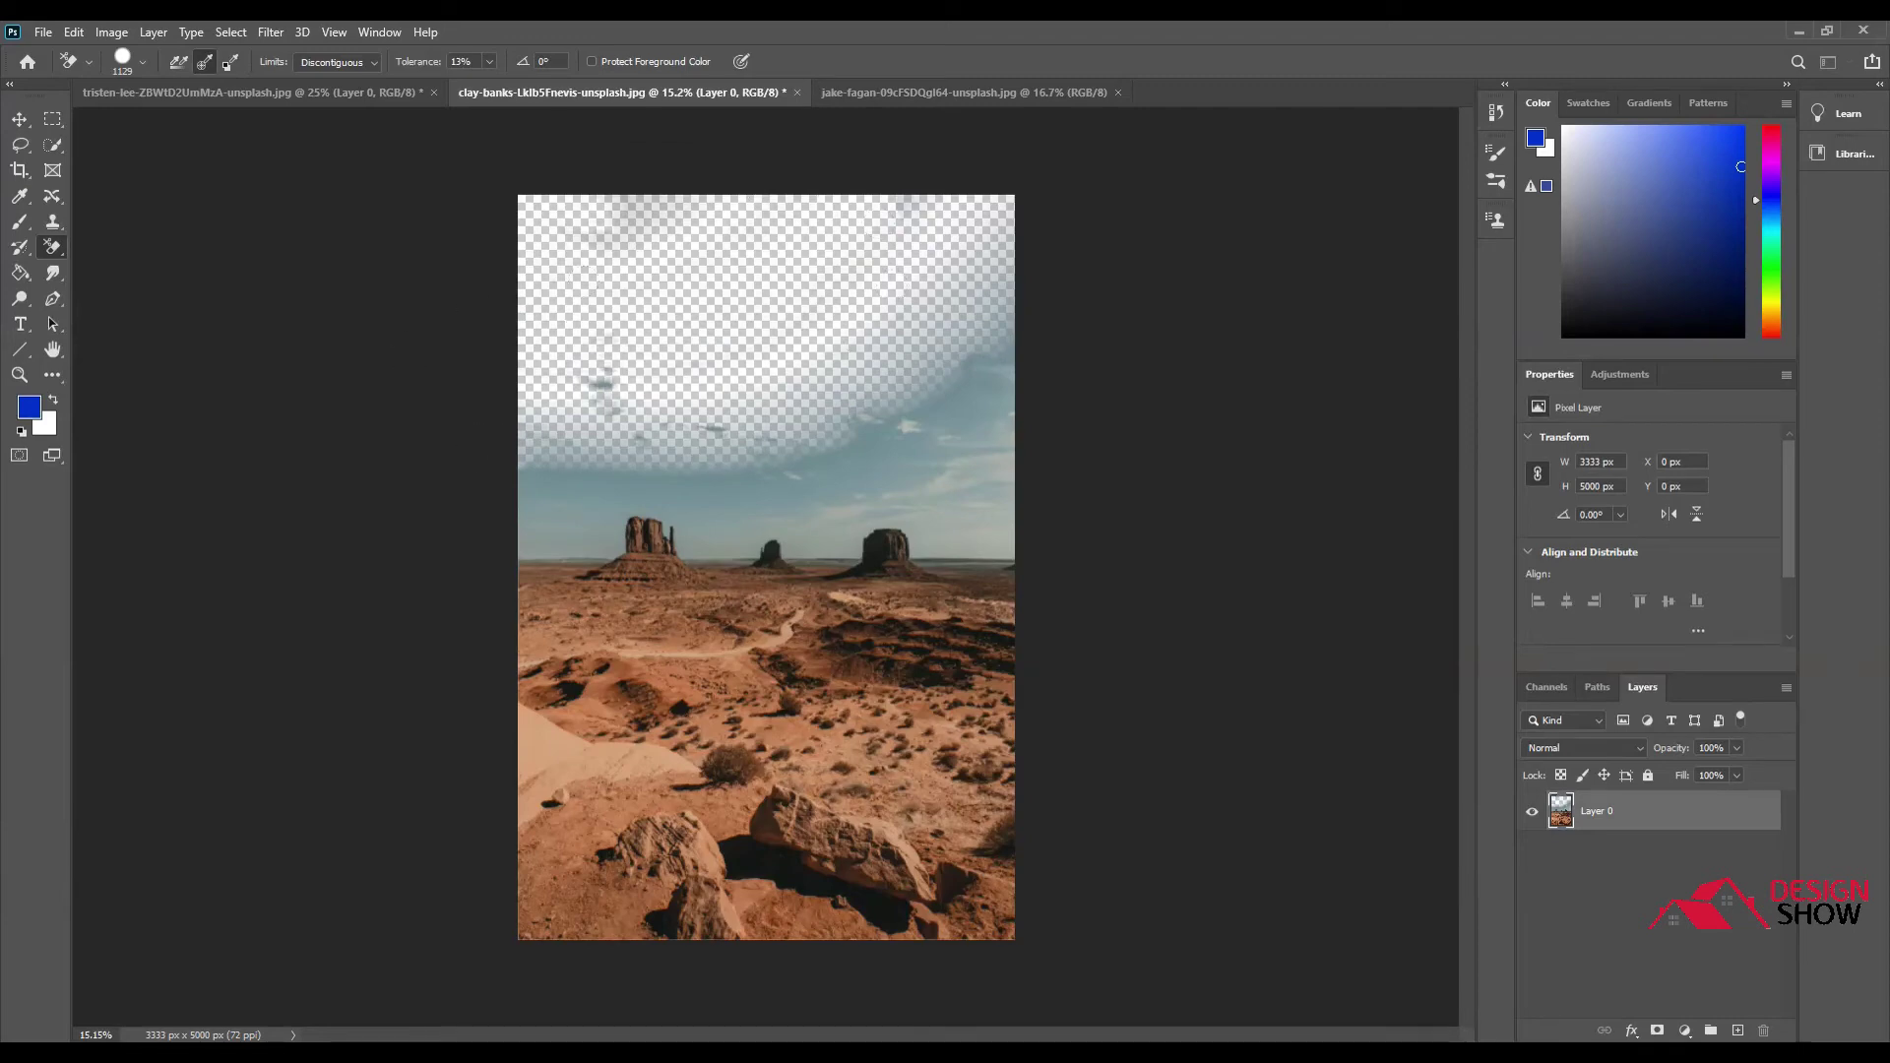
pyautogui.moveTo(546, 315)
pyautogui.mouseDown()
pyautogui.moveTo(495, 428)
pyautogui.moveTo(515, 442)
pyautogui.moveTo(599, 395)
pyautogui.moveTo(672, 454)
pyautogui.moveTo(803, 456)
pyautogui.moveTo(877, 354)
pyautogui.moveTo(719, 402)
pyautogui.moveTo(687, 337)
pyautogui.moveTo(835, 354)
pyautogui.moveTo(889, 235)
pyautogui.moveTo(920, 392)
pyautogui.moveTo(899, 466)
pyautogui.moveTo(954, 446)
pyautogui.moveTo(887, 424)
pyautogui.moveTo(753, 465)
pyautogui.moveTo(624, 478)
pyautogui.moveTo(556, 456)
pyautogui.moveTo(512, 474)
pyautogui.mouseUp()
pyautogui.moveTo(716, 409); pyautogui.dragTo(912, 306)
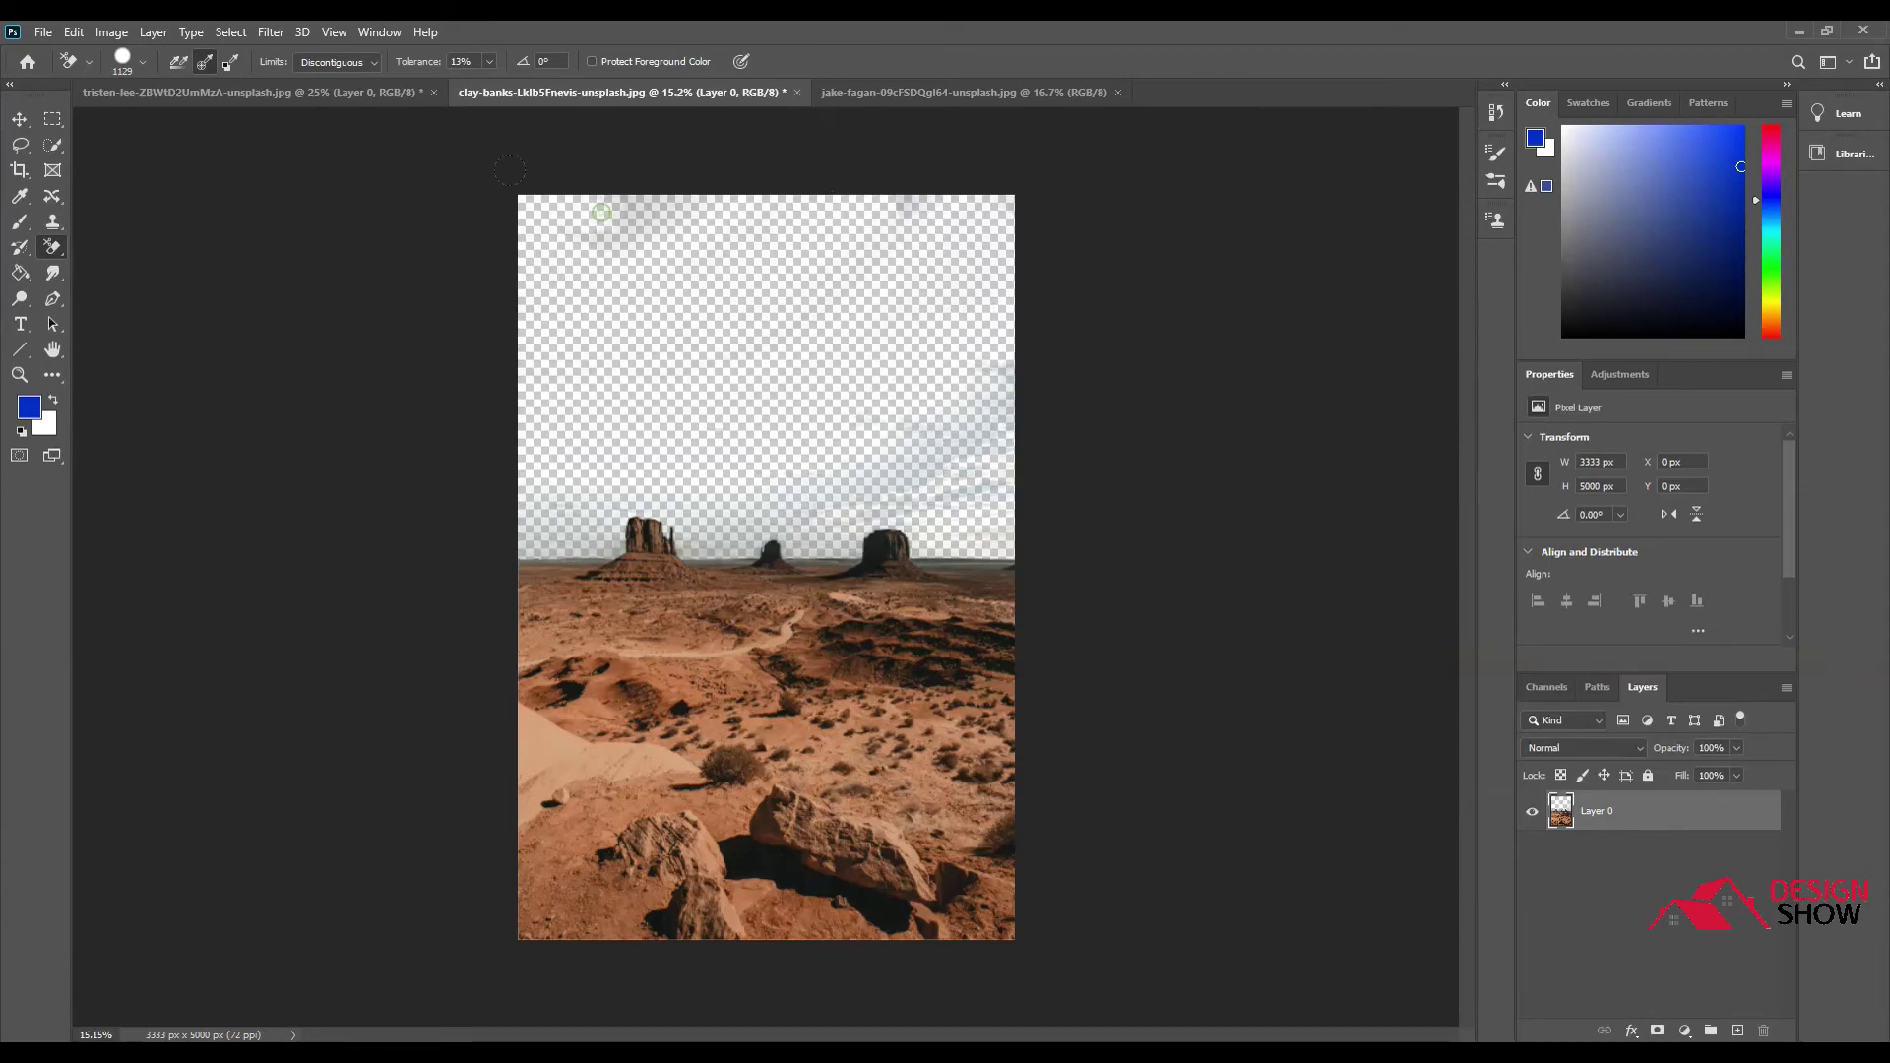
pyautogui.moveTo(904, 382)
pyautogui.mouseDown()
pyautogui.moveTo(930, 477)
pyautogui.moveTo(937, 423)
pyautogui.mouseUp()
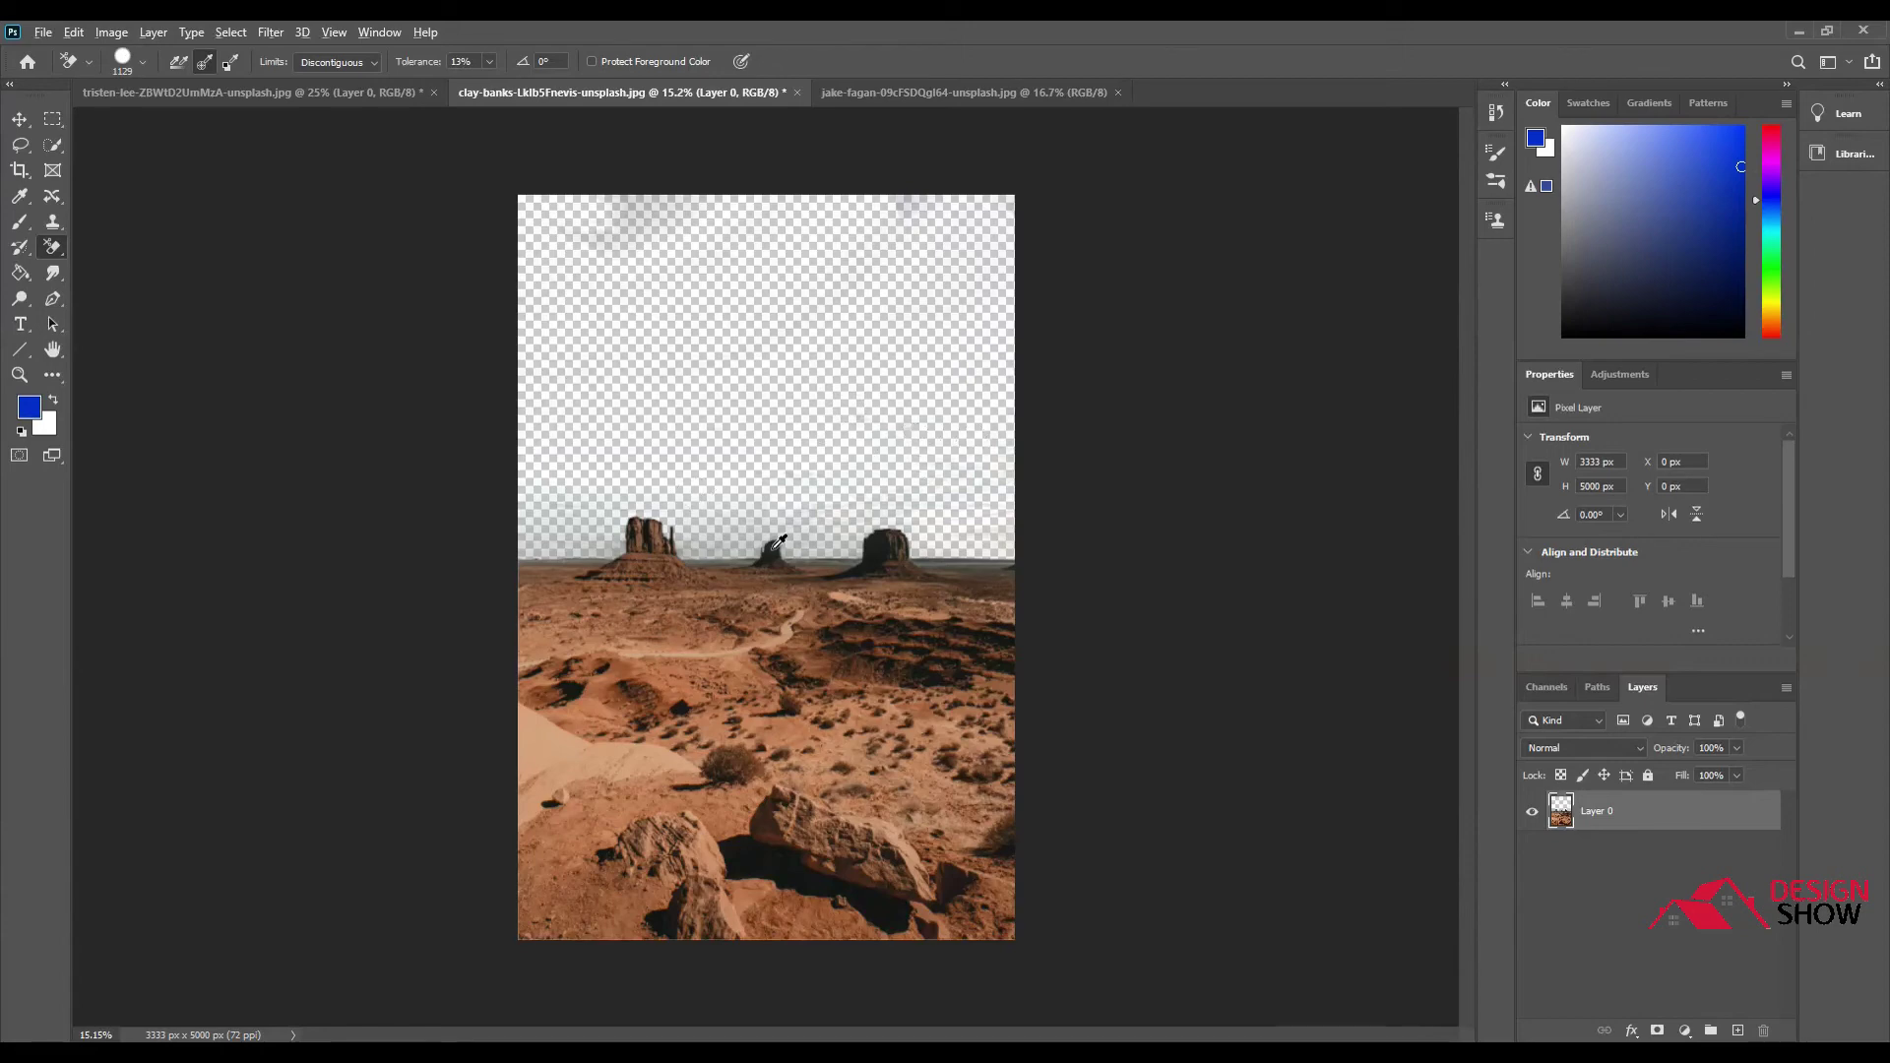
# Erase the grey haze above the horizon and the patch at the sky's top-left.
pyautogui.keyDown('alt'); pyautogui.scroll(5, 779, 543); pyautogui.keyUp('alt')
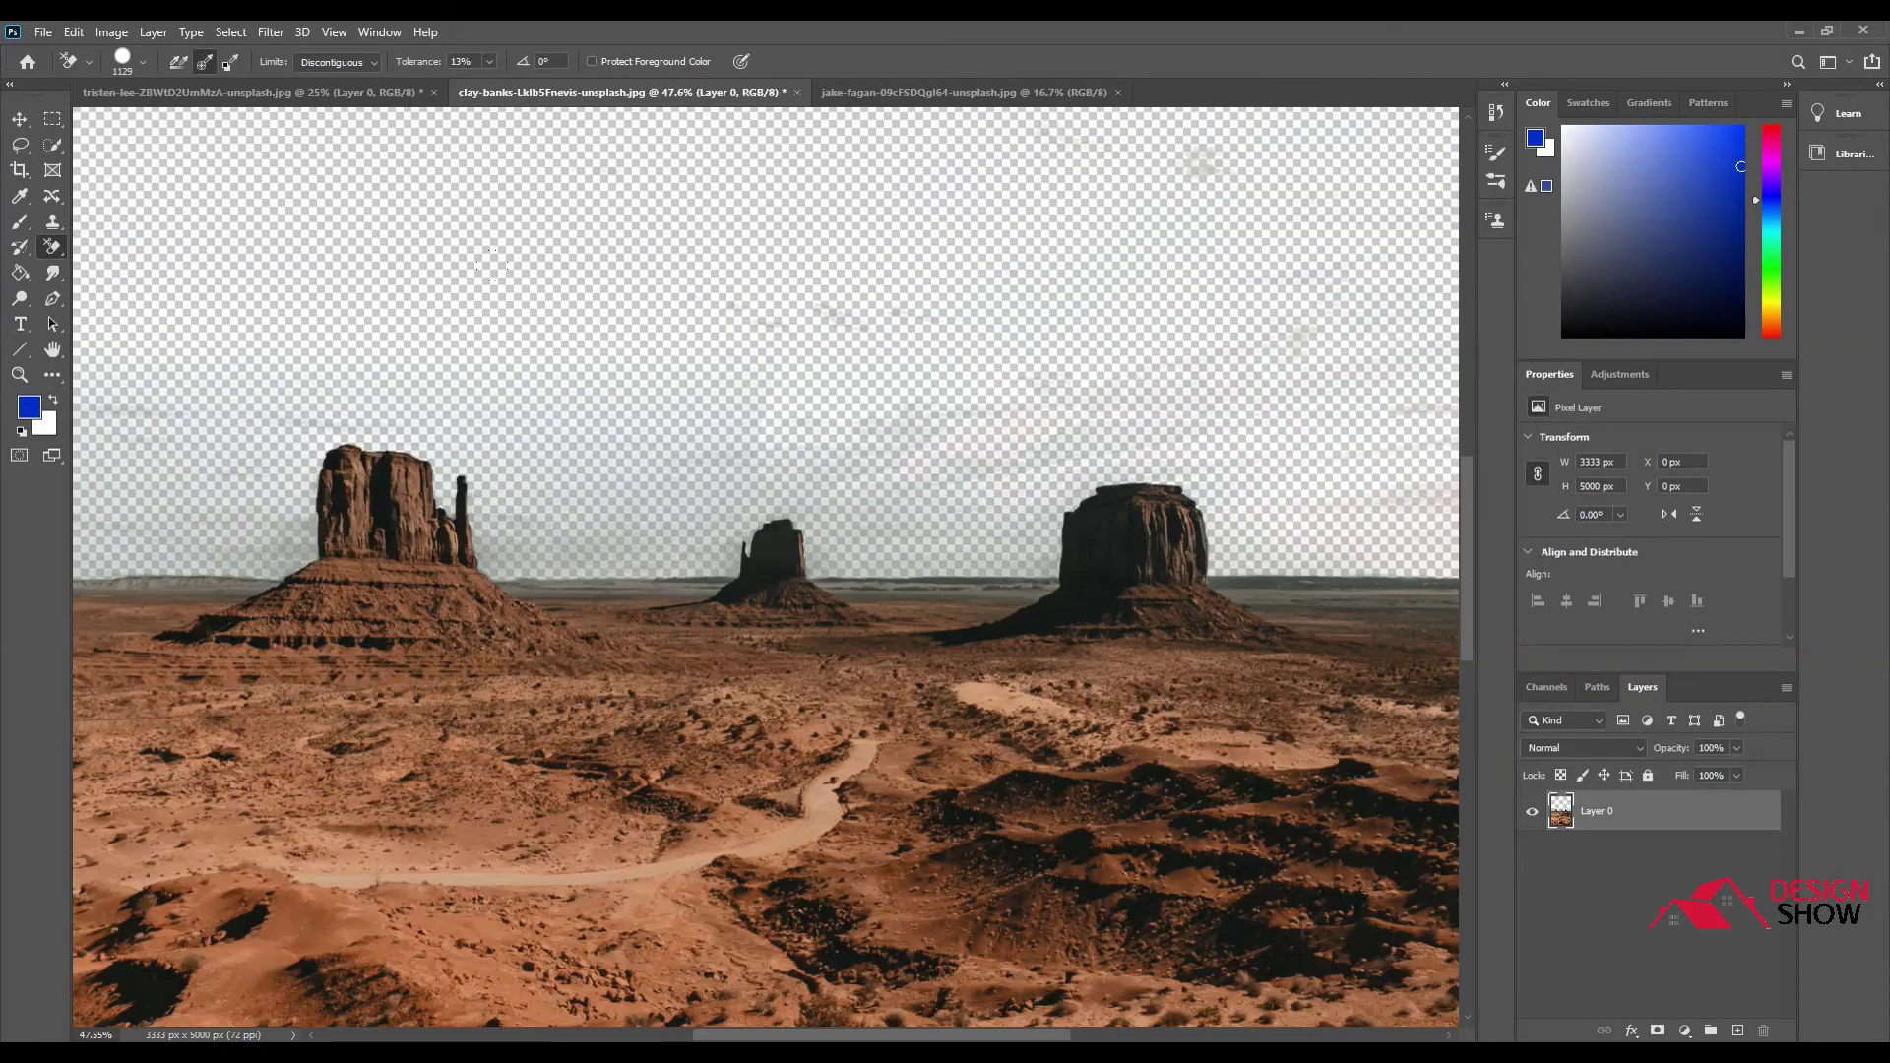
pyautogui.moveTo(435, 283)
pyautogui.mouseDown()
pyautogui.moveTo(465, 249)
pyautogui.moveTo(632, 193)
pyautogui.moveTo(1078, 199)
pyautogui.mouseUp()
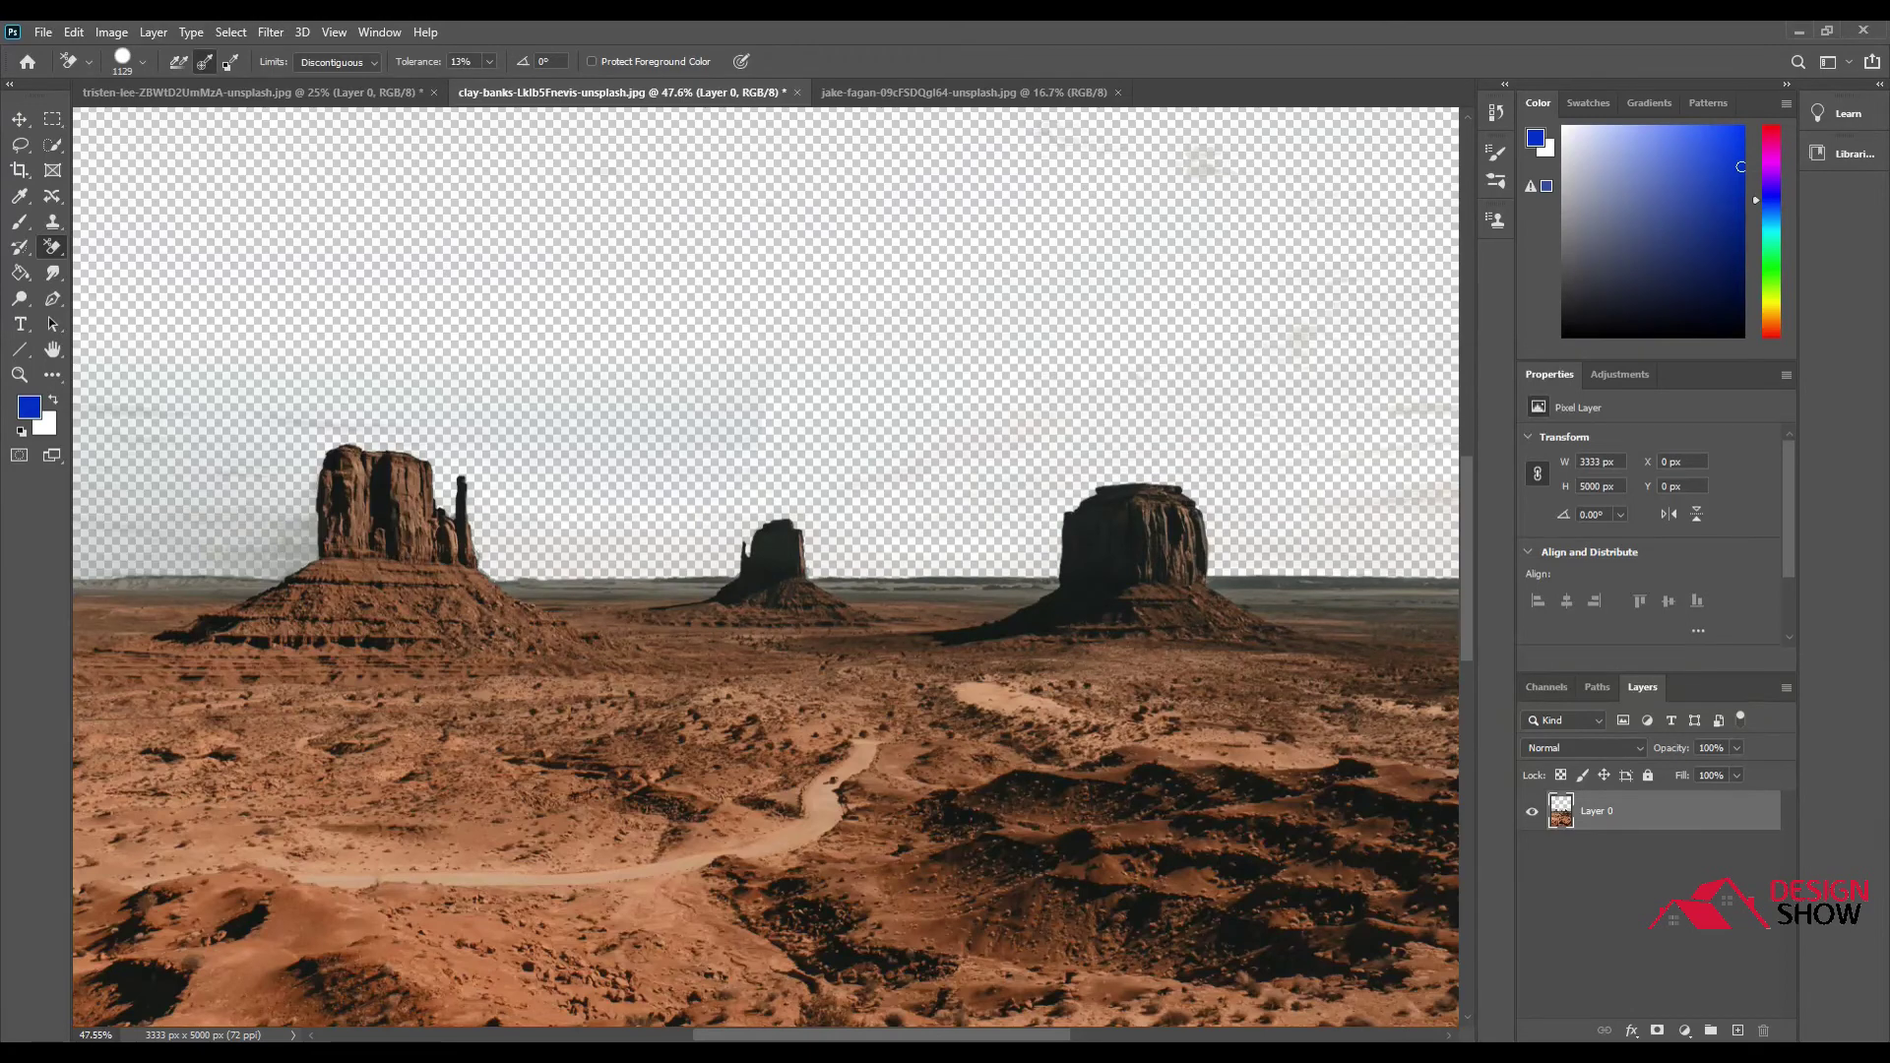
pyautogui.keyDown('alt'); pyautogui.scroll(-6, 464, 345); pyautogui.keyUp('alt')
pyautogui.moveTo(595, 218)
pyautogui.mouseDown()
pyautogui.moveTo(649, 283)
pyautogui.moveTo(635, 211)
pyautogui.mouseUp()
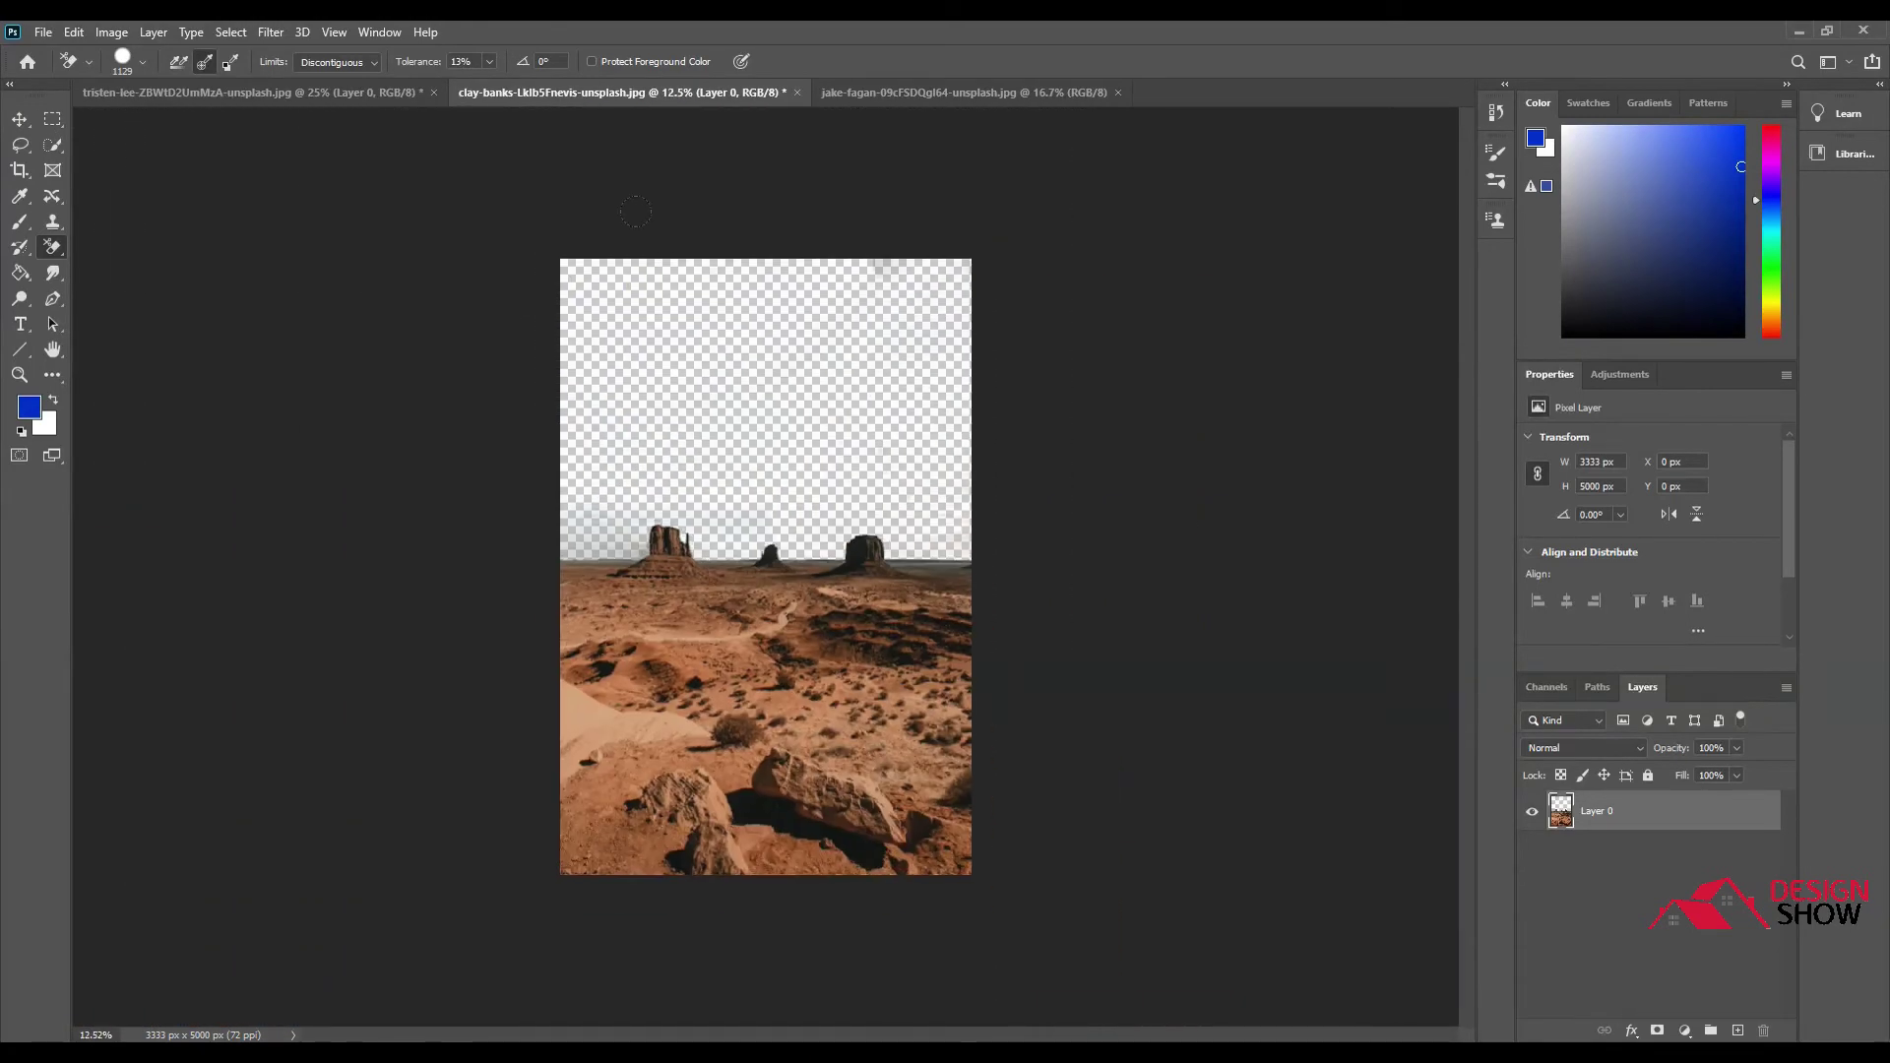
# Copy the night-sky photo into the desert document, scale it to canvas width, and place it below Layer 0.
pyautogui.click(887, 91)
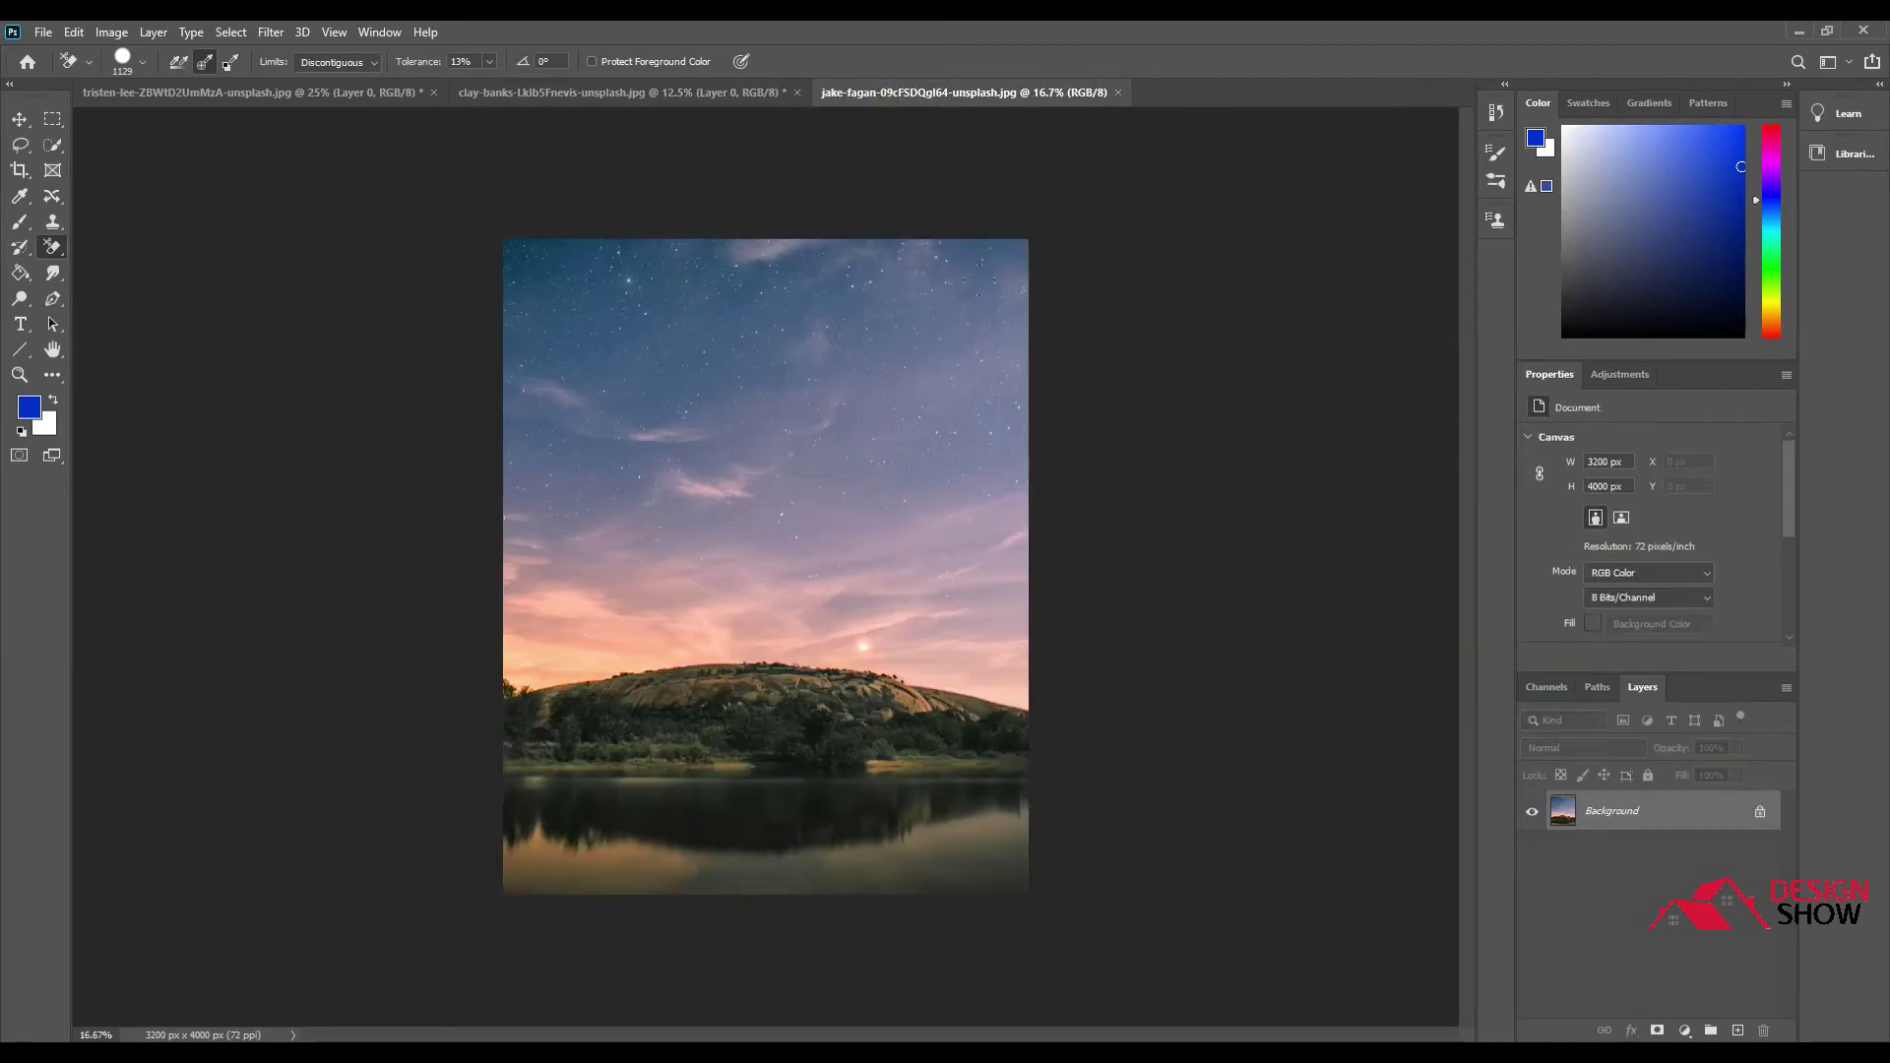
pyautogui.click(20, 119)
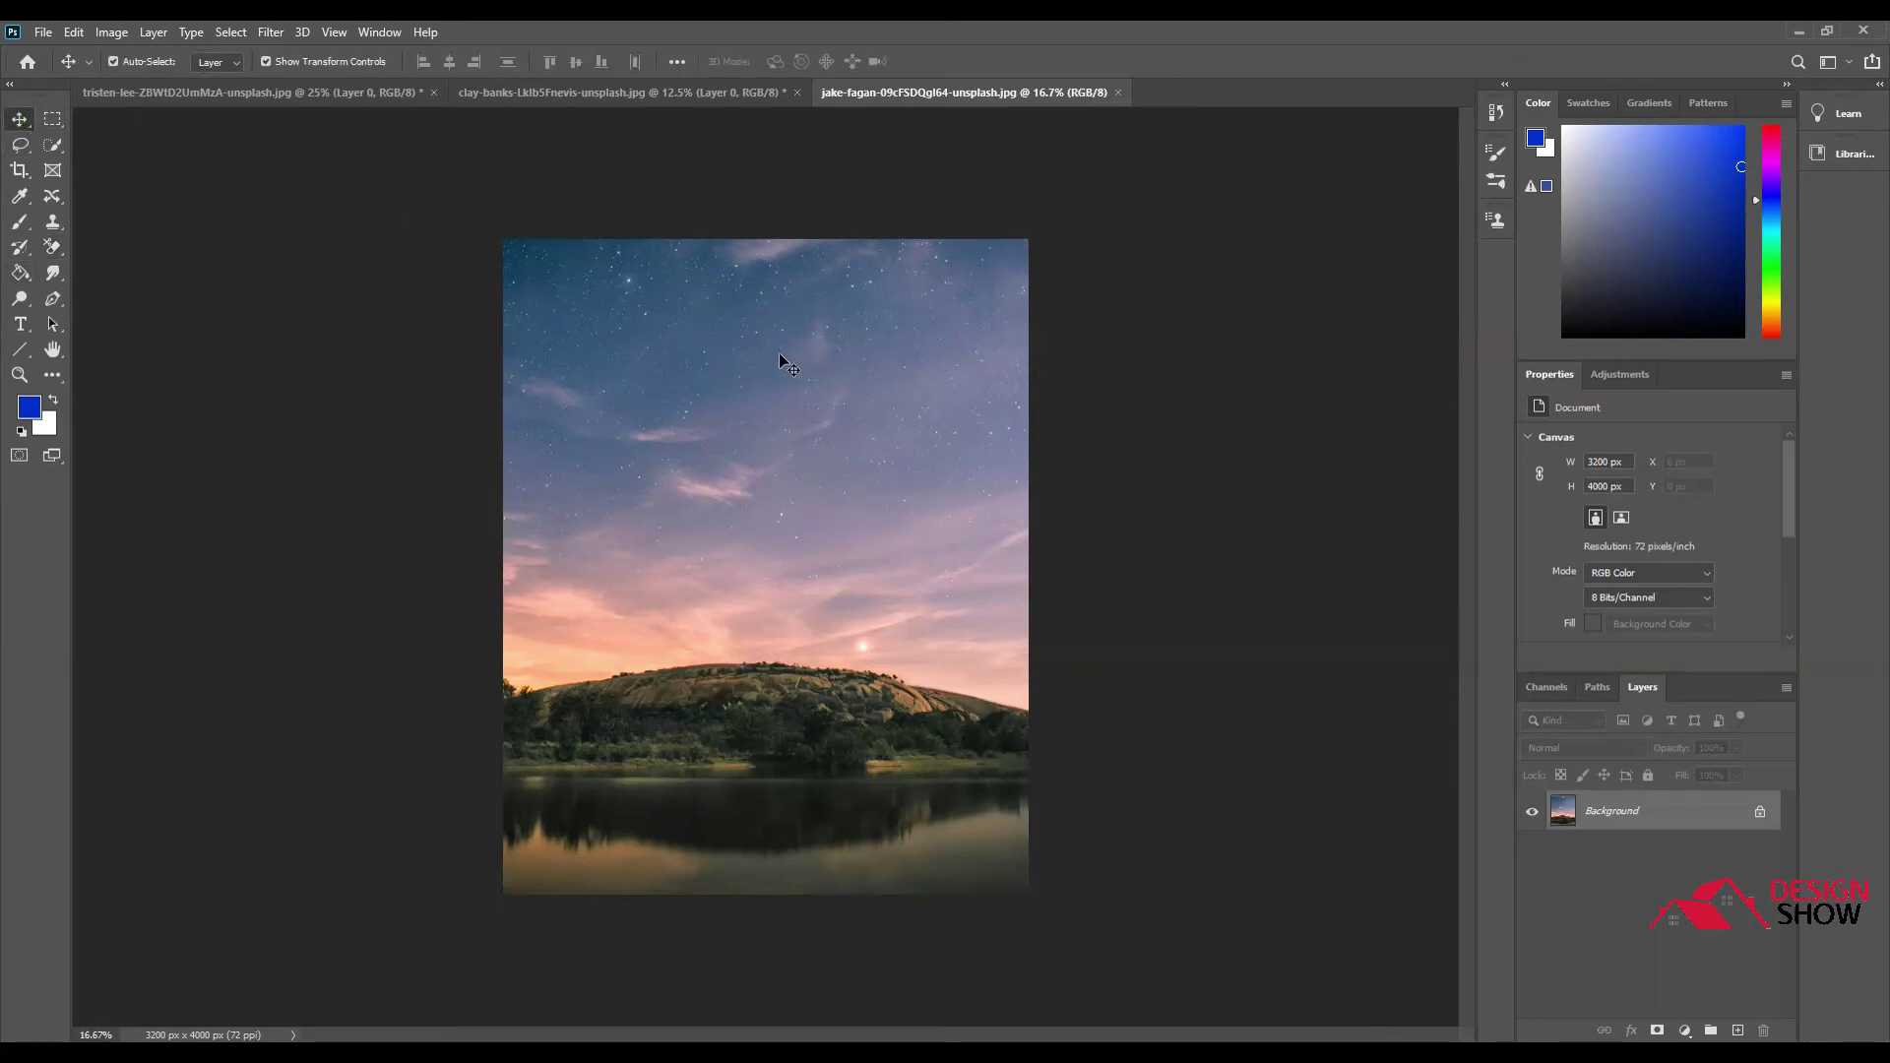
pyautogui.moveTo(778, 352); pyautogui.dragTo(777, 506)
pyautogui.moveTo(952, 502); pyautogui.dragTo(972, 491)
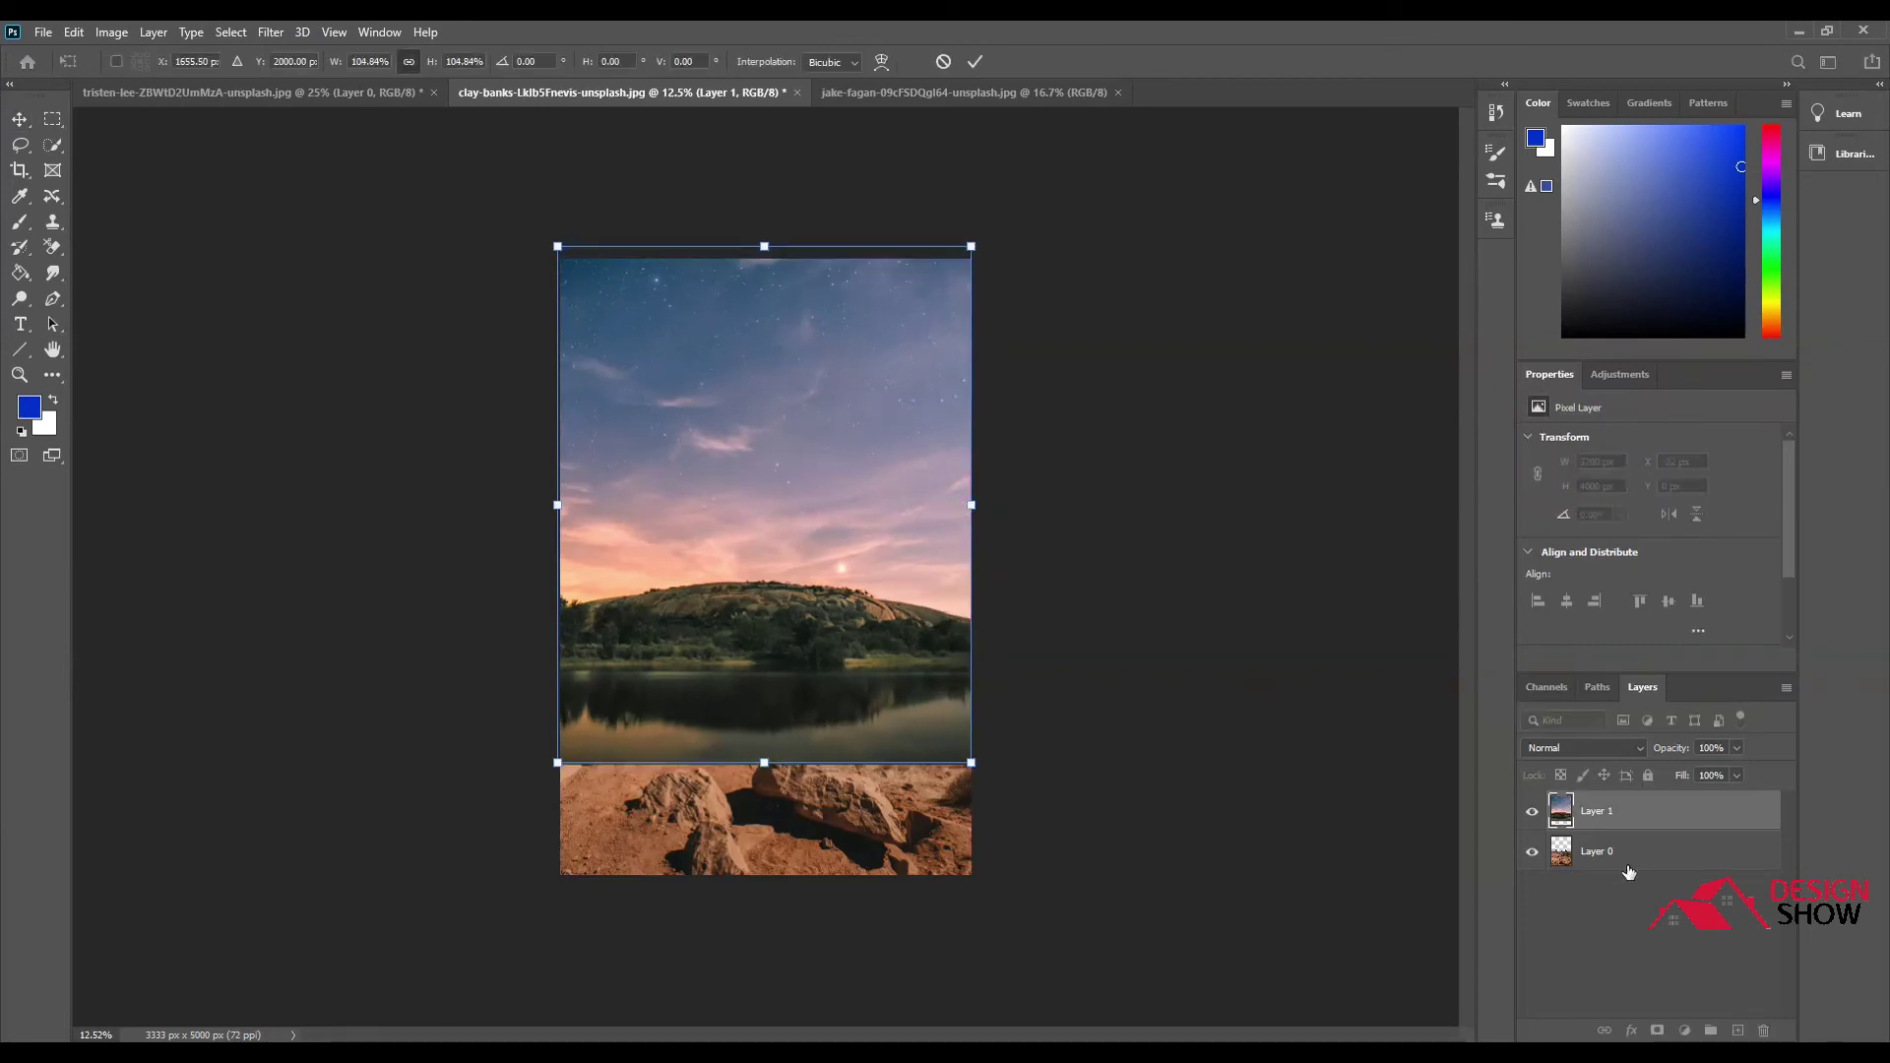
pyautogui.moveTo(1673, 853); pyautogui.dragTo(1666, 807)
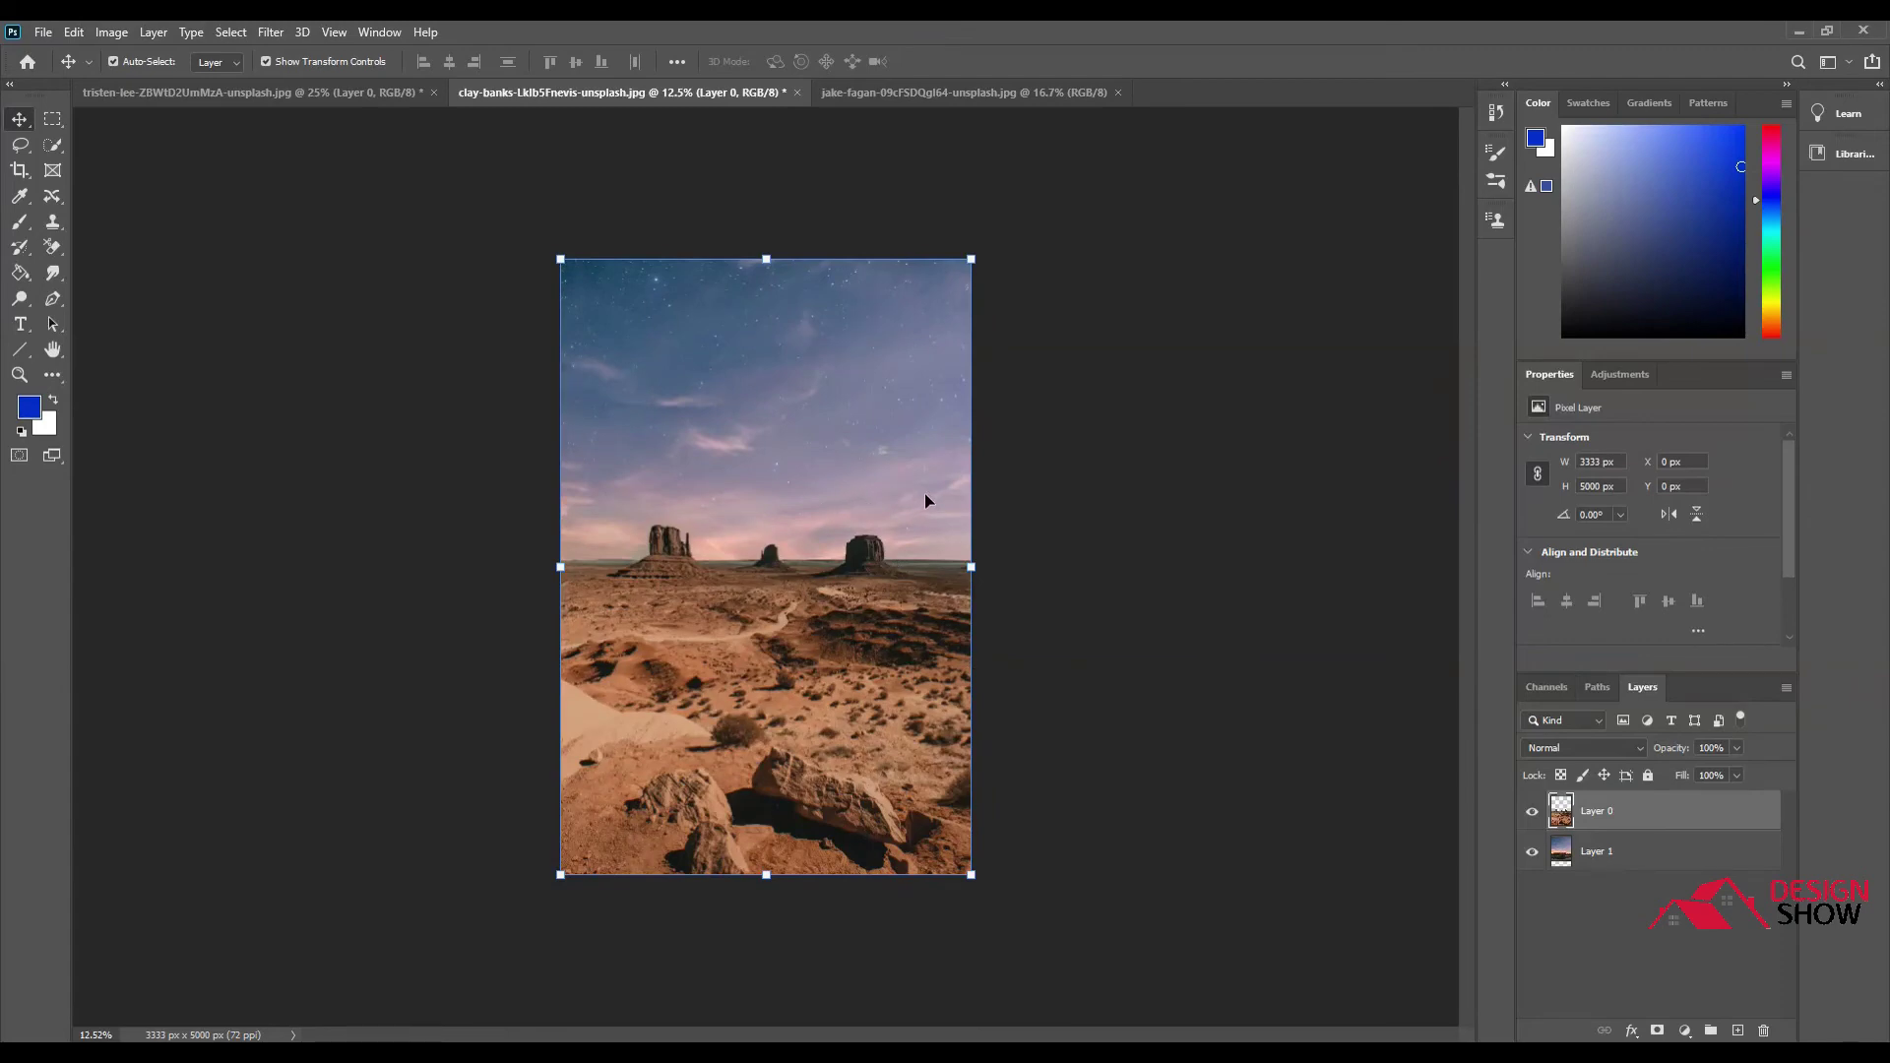
# Zoom in and hide the night-sky Layer 1 to inspect leftover haze.
pyautogui.scroll(3, 924, 493)
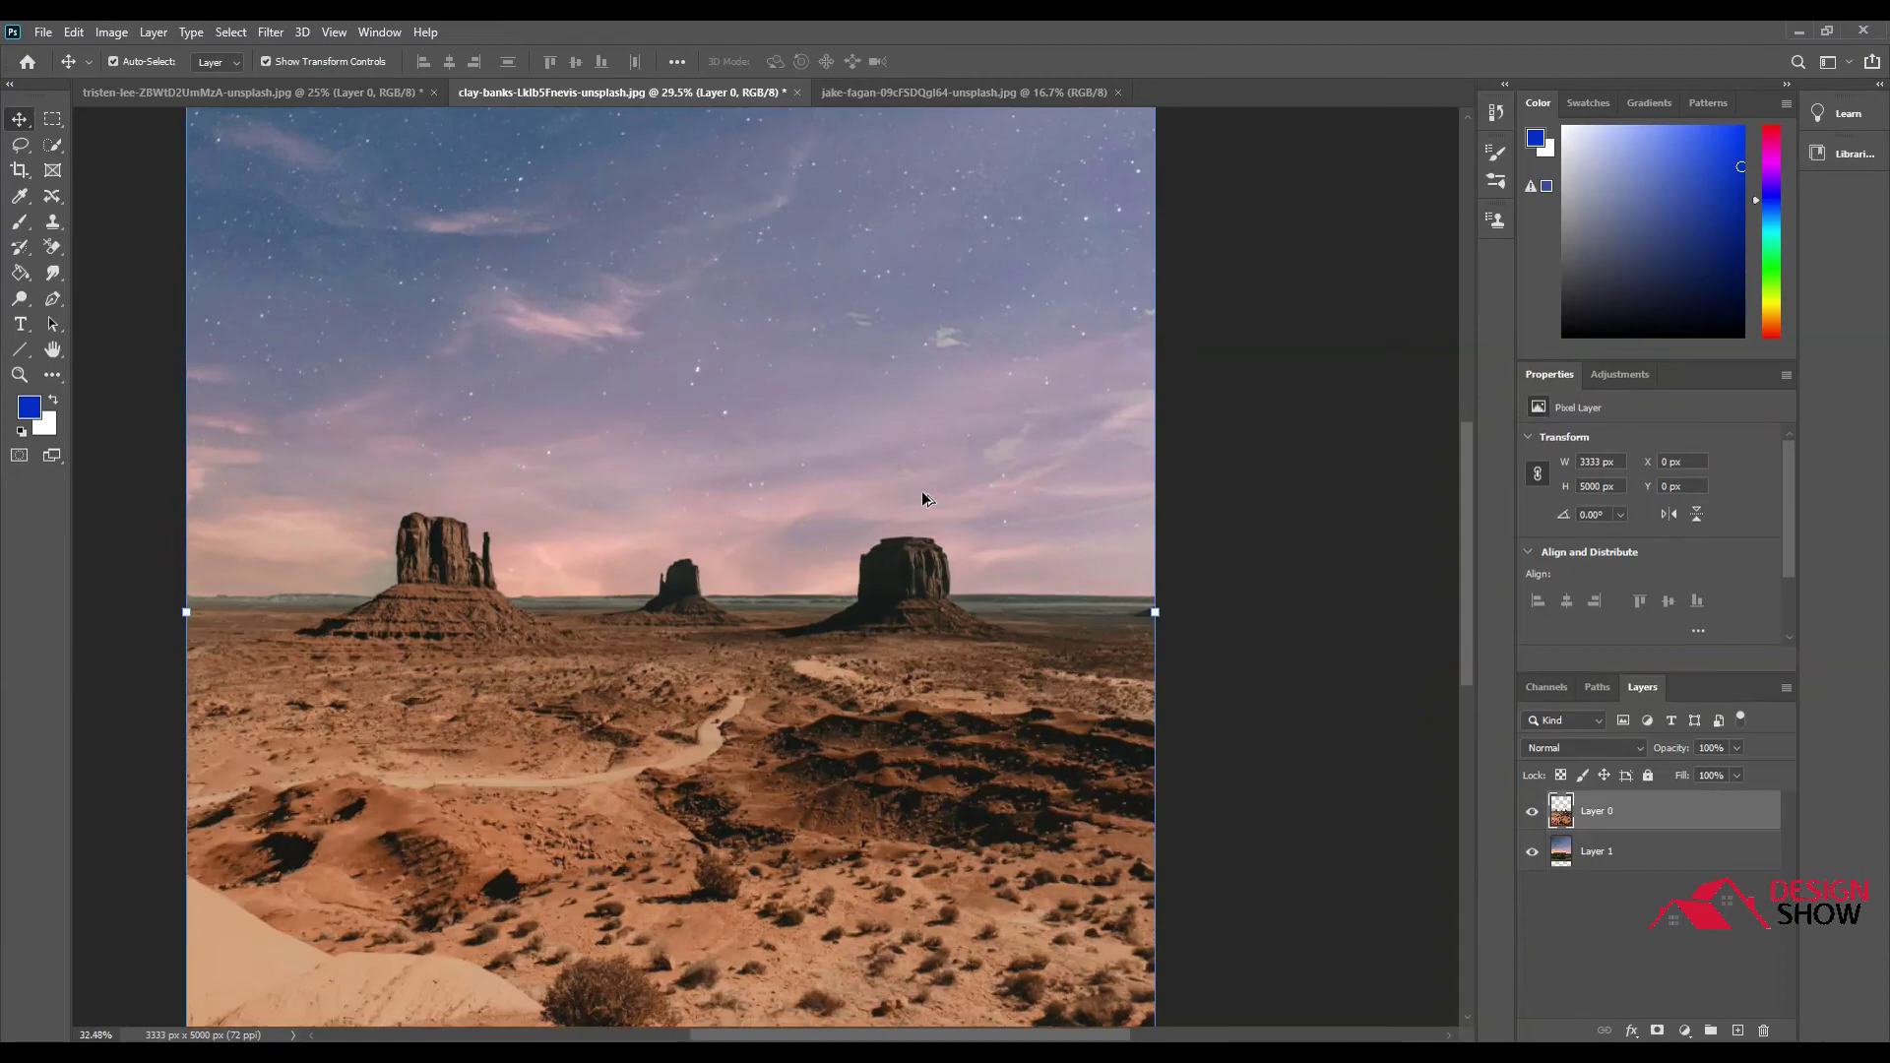
pyautogui.scroll(3, 280, 594)
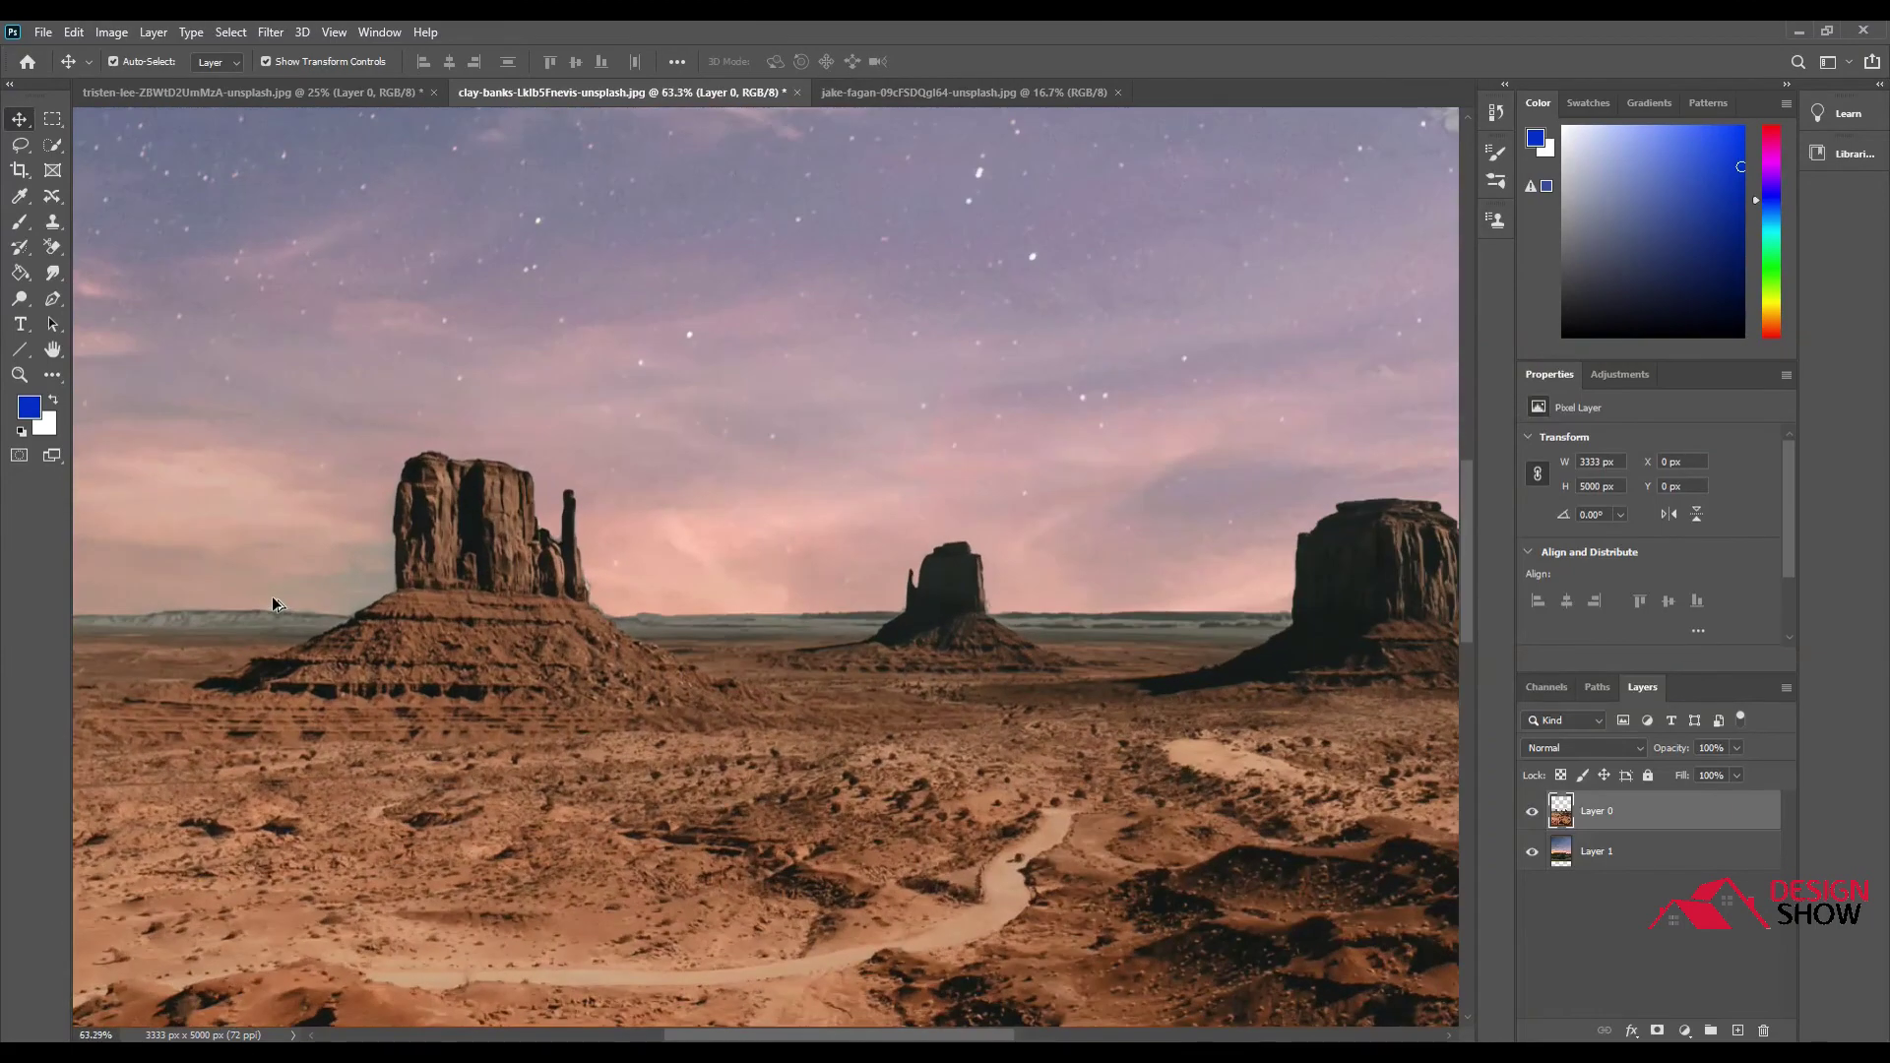
pyautogui.scroll(2, 275, 603)
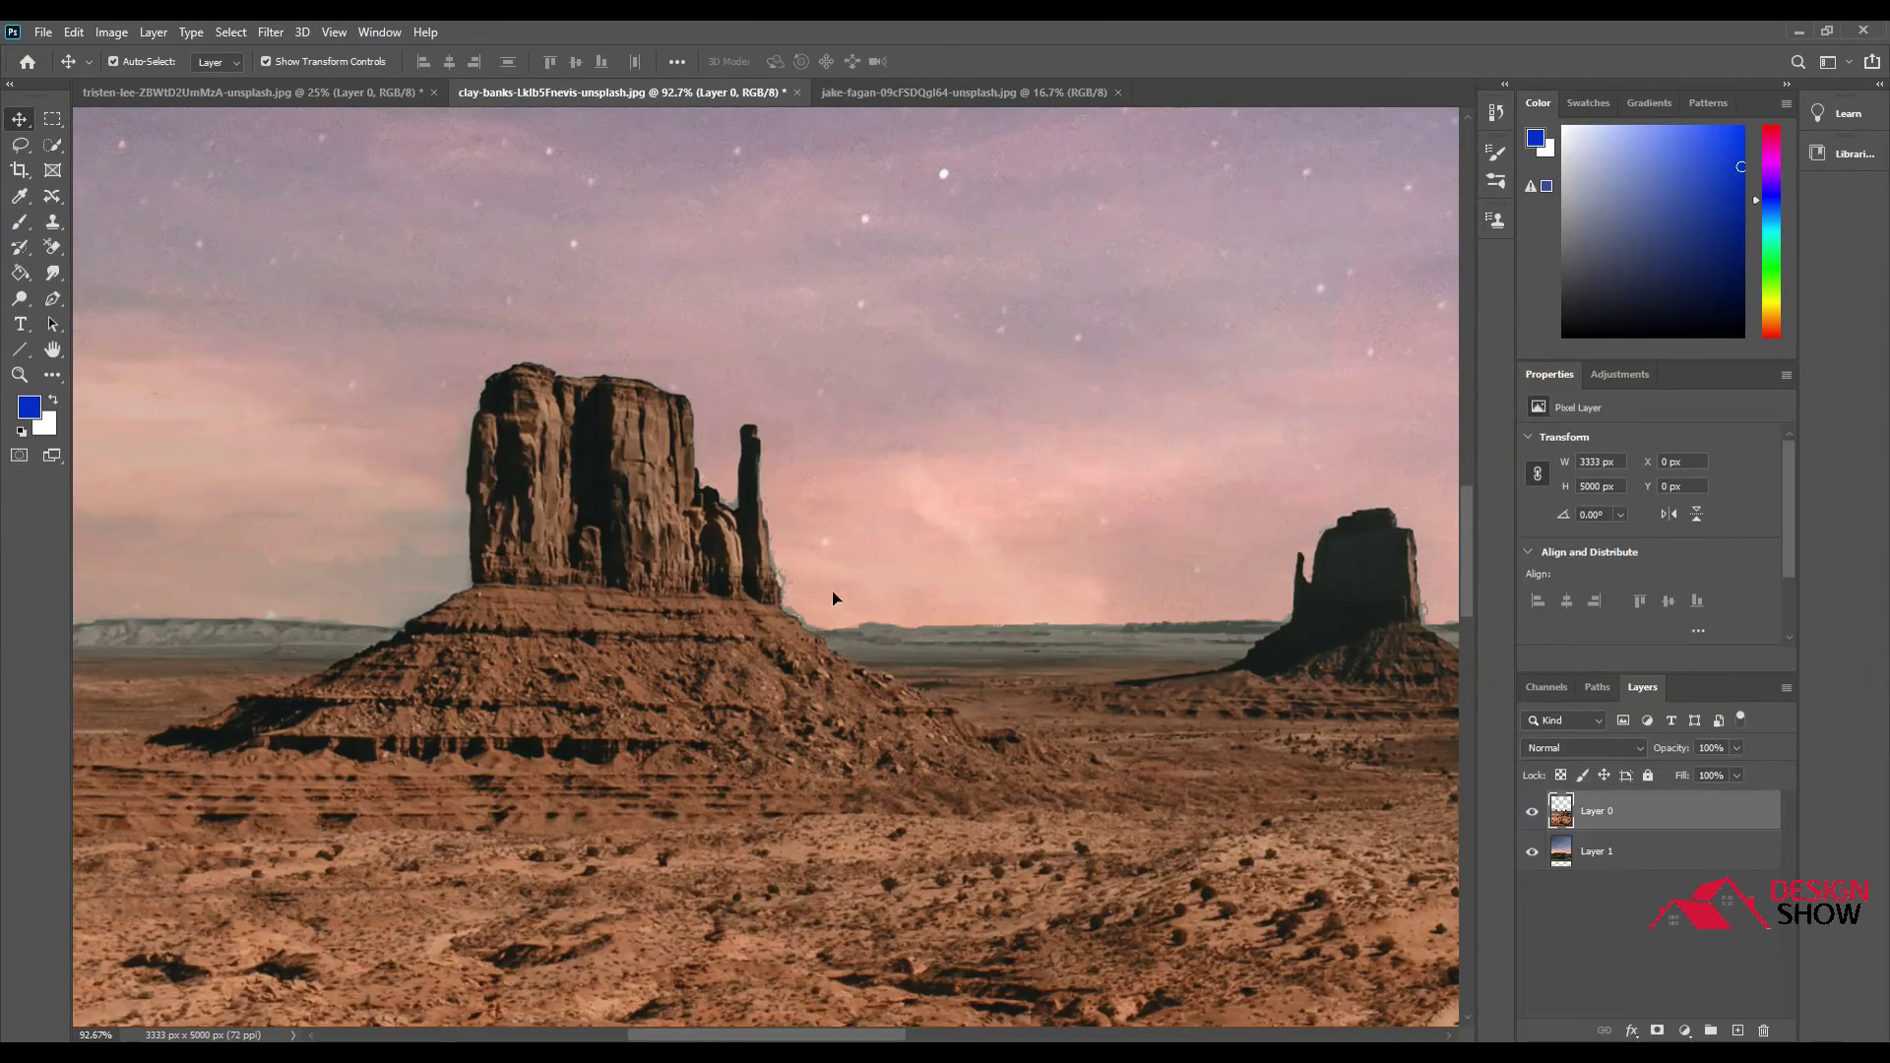
pyautogui.click(1532, 811)
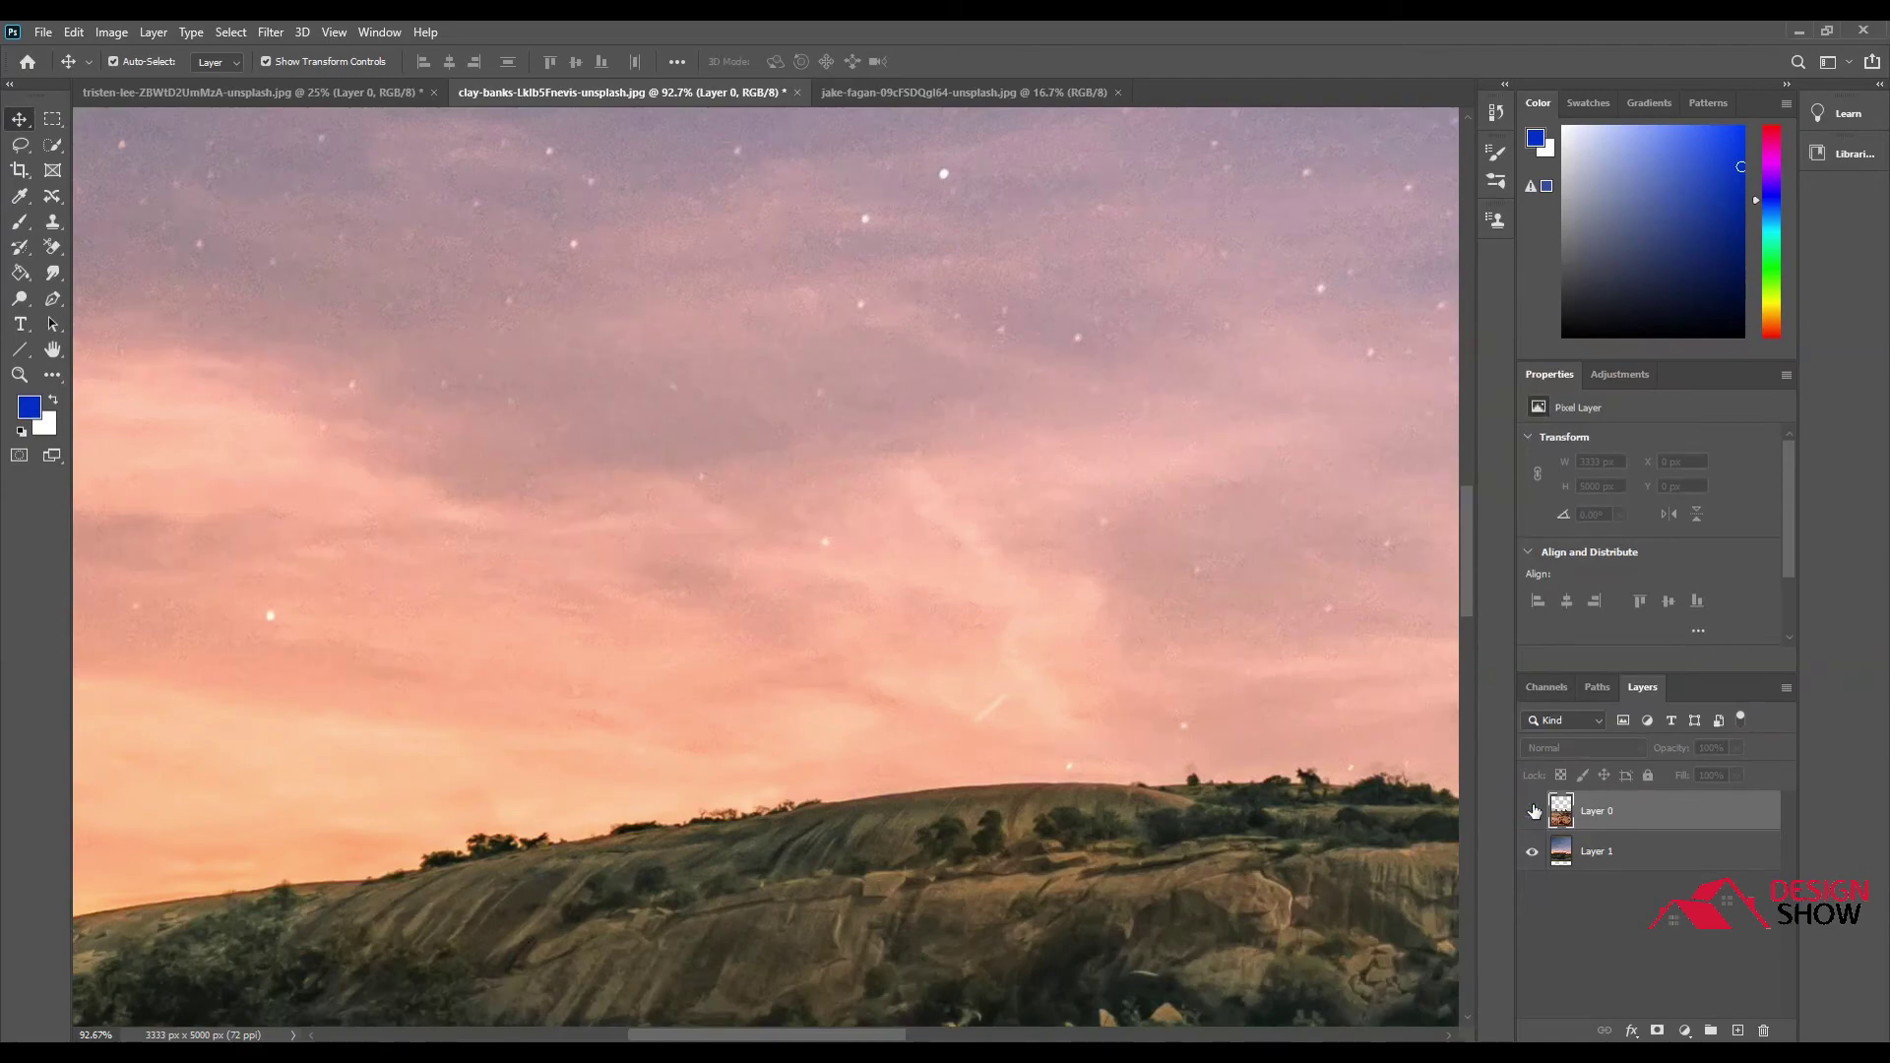
pyautogui.click(1532, 811)
pyautogui.click(1531, 851)
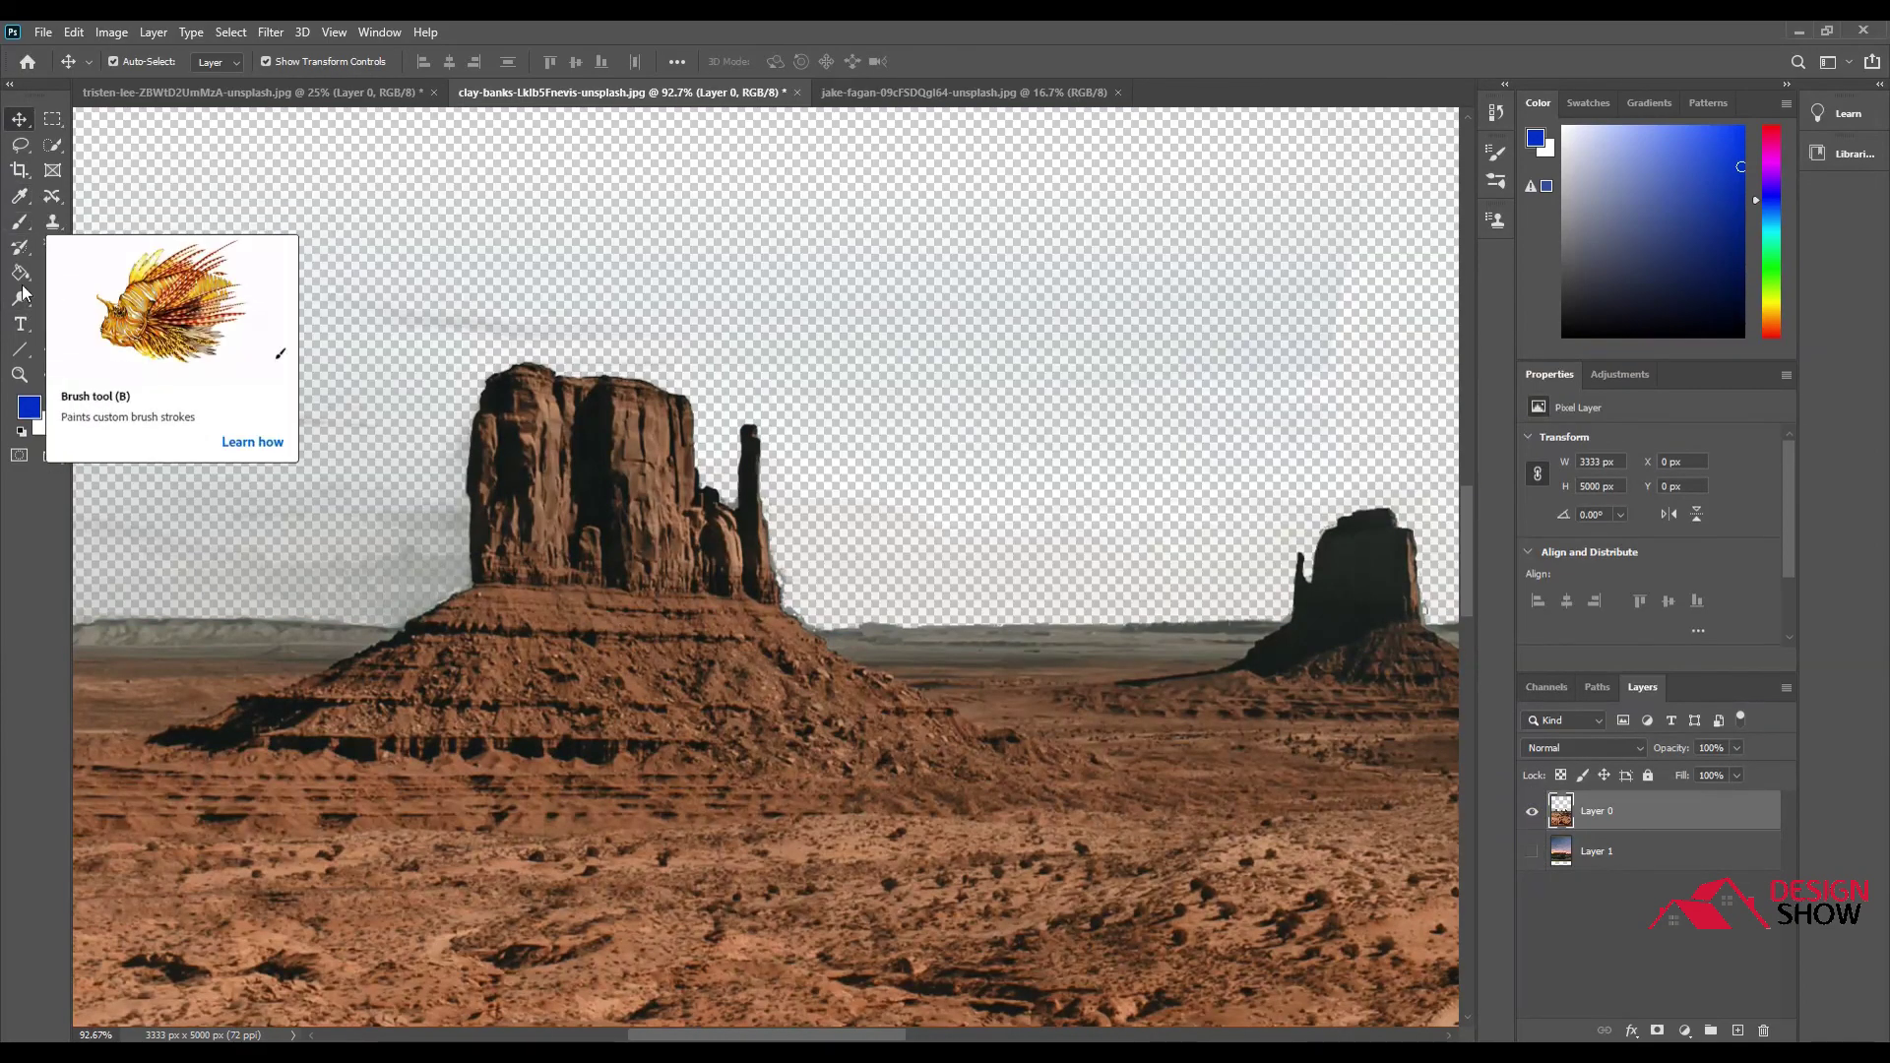
# Erase the remaining grey clouds in the left, centre and right-centre sky with the Background Eraser.
pyautogui.press('e')
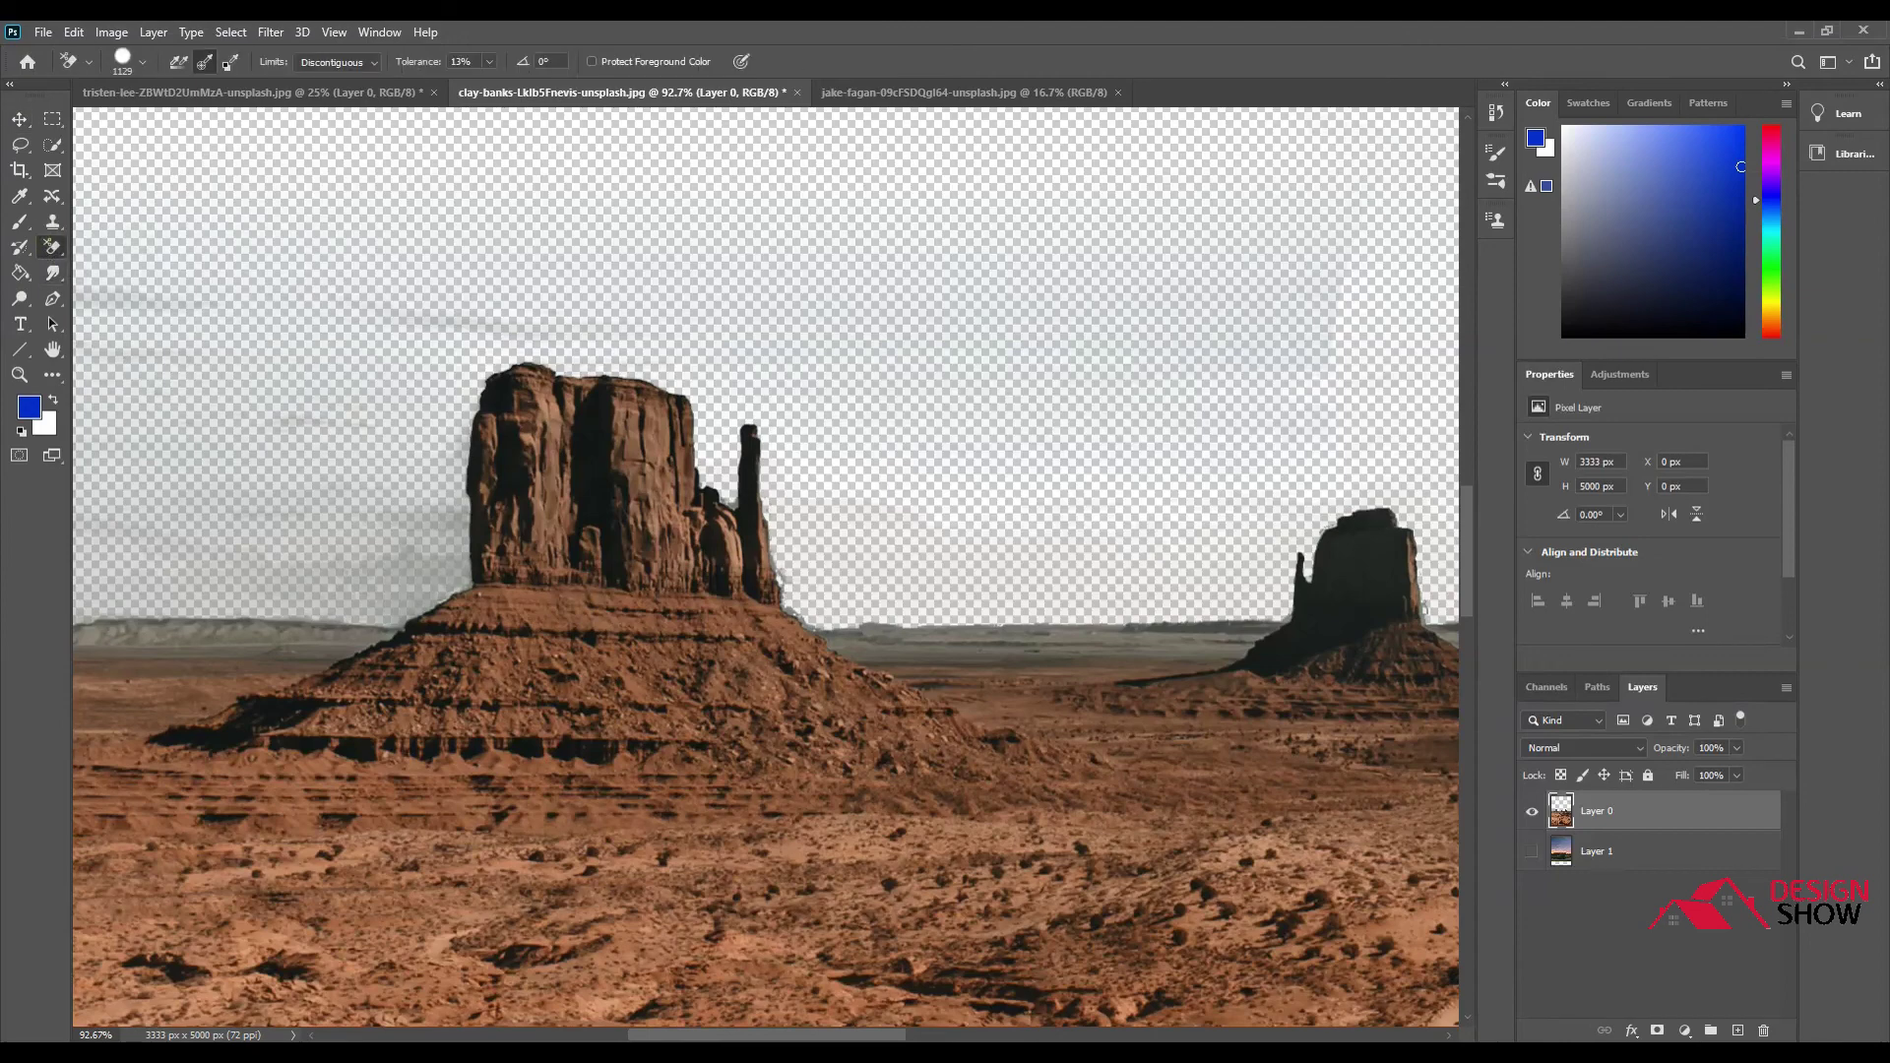
pyautogui.click(415, 574)
pyautogui.click(323, 406)
pyautogui.click(278, 270)
pyautogui.click(1091, 404)
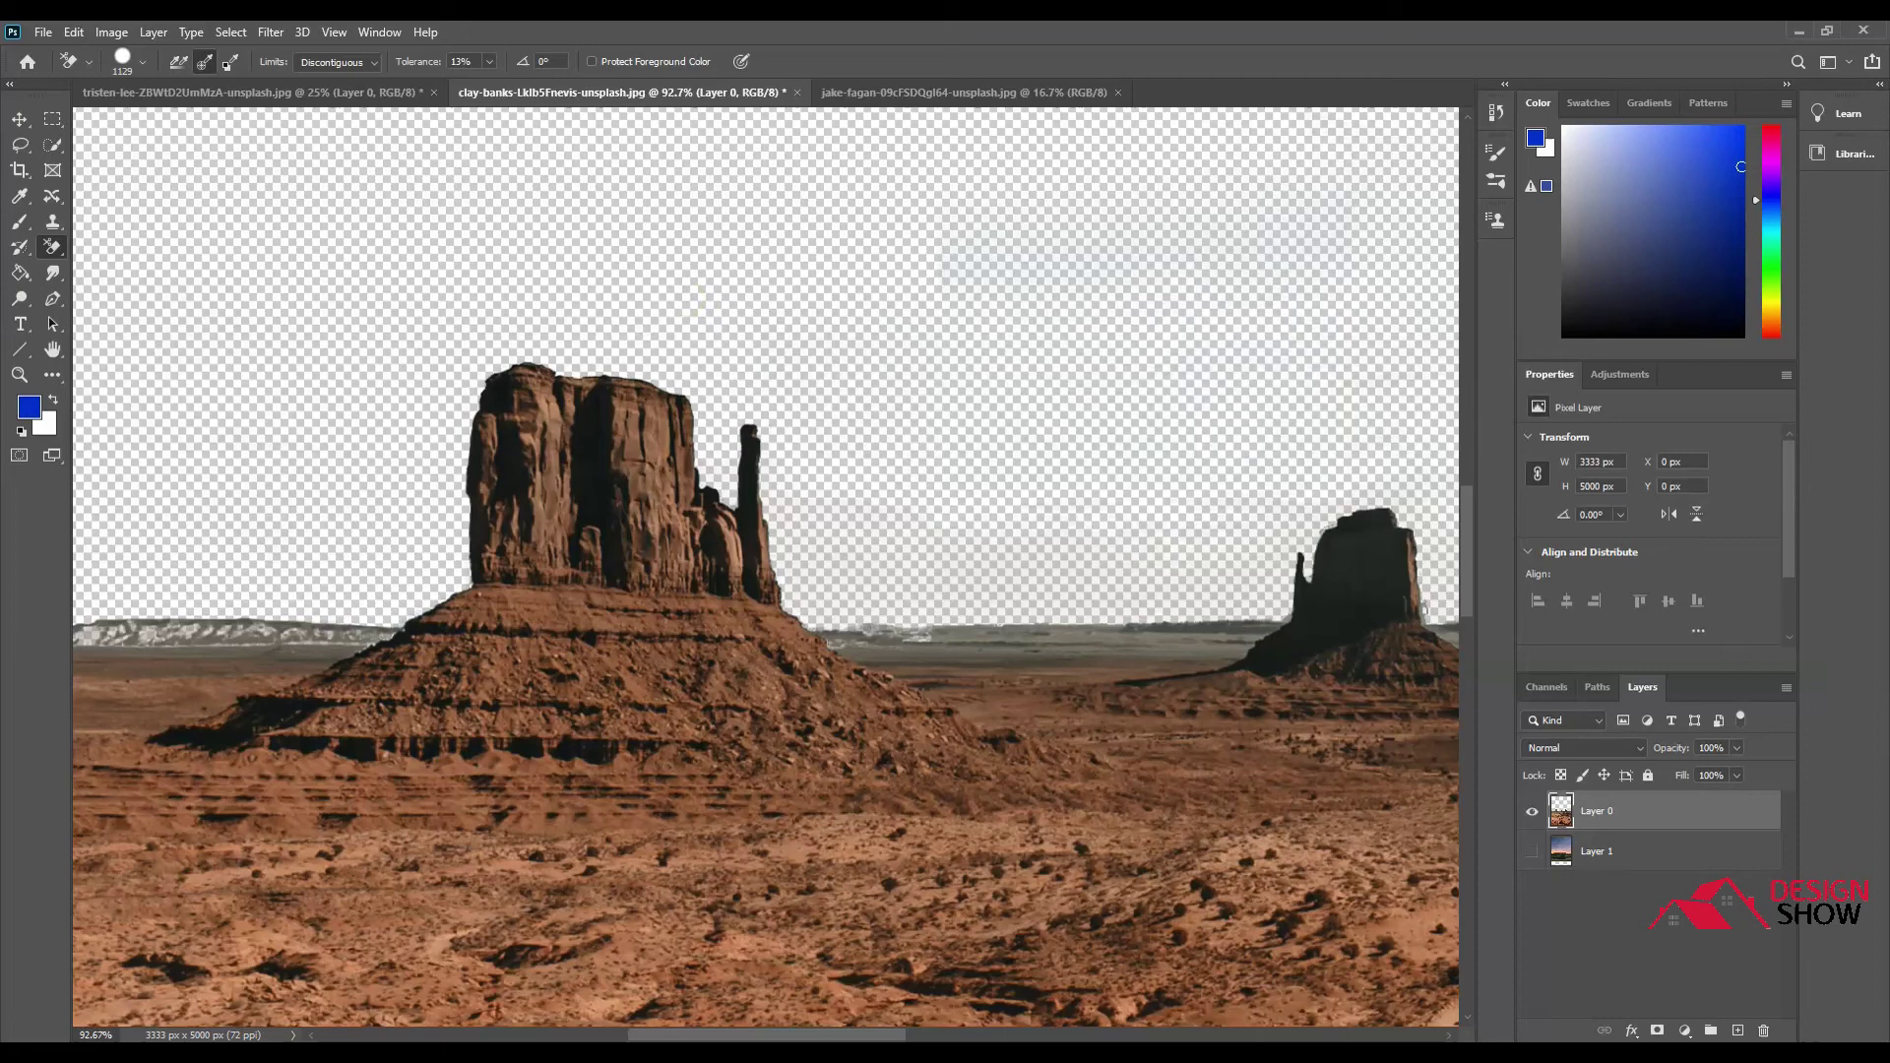
pyautogui.rightClick(62, 240)
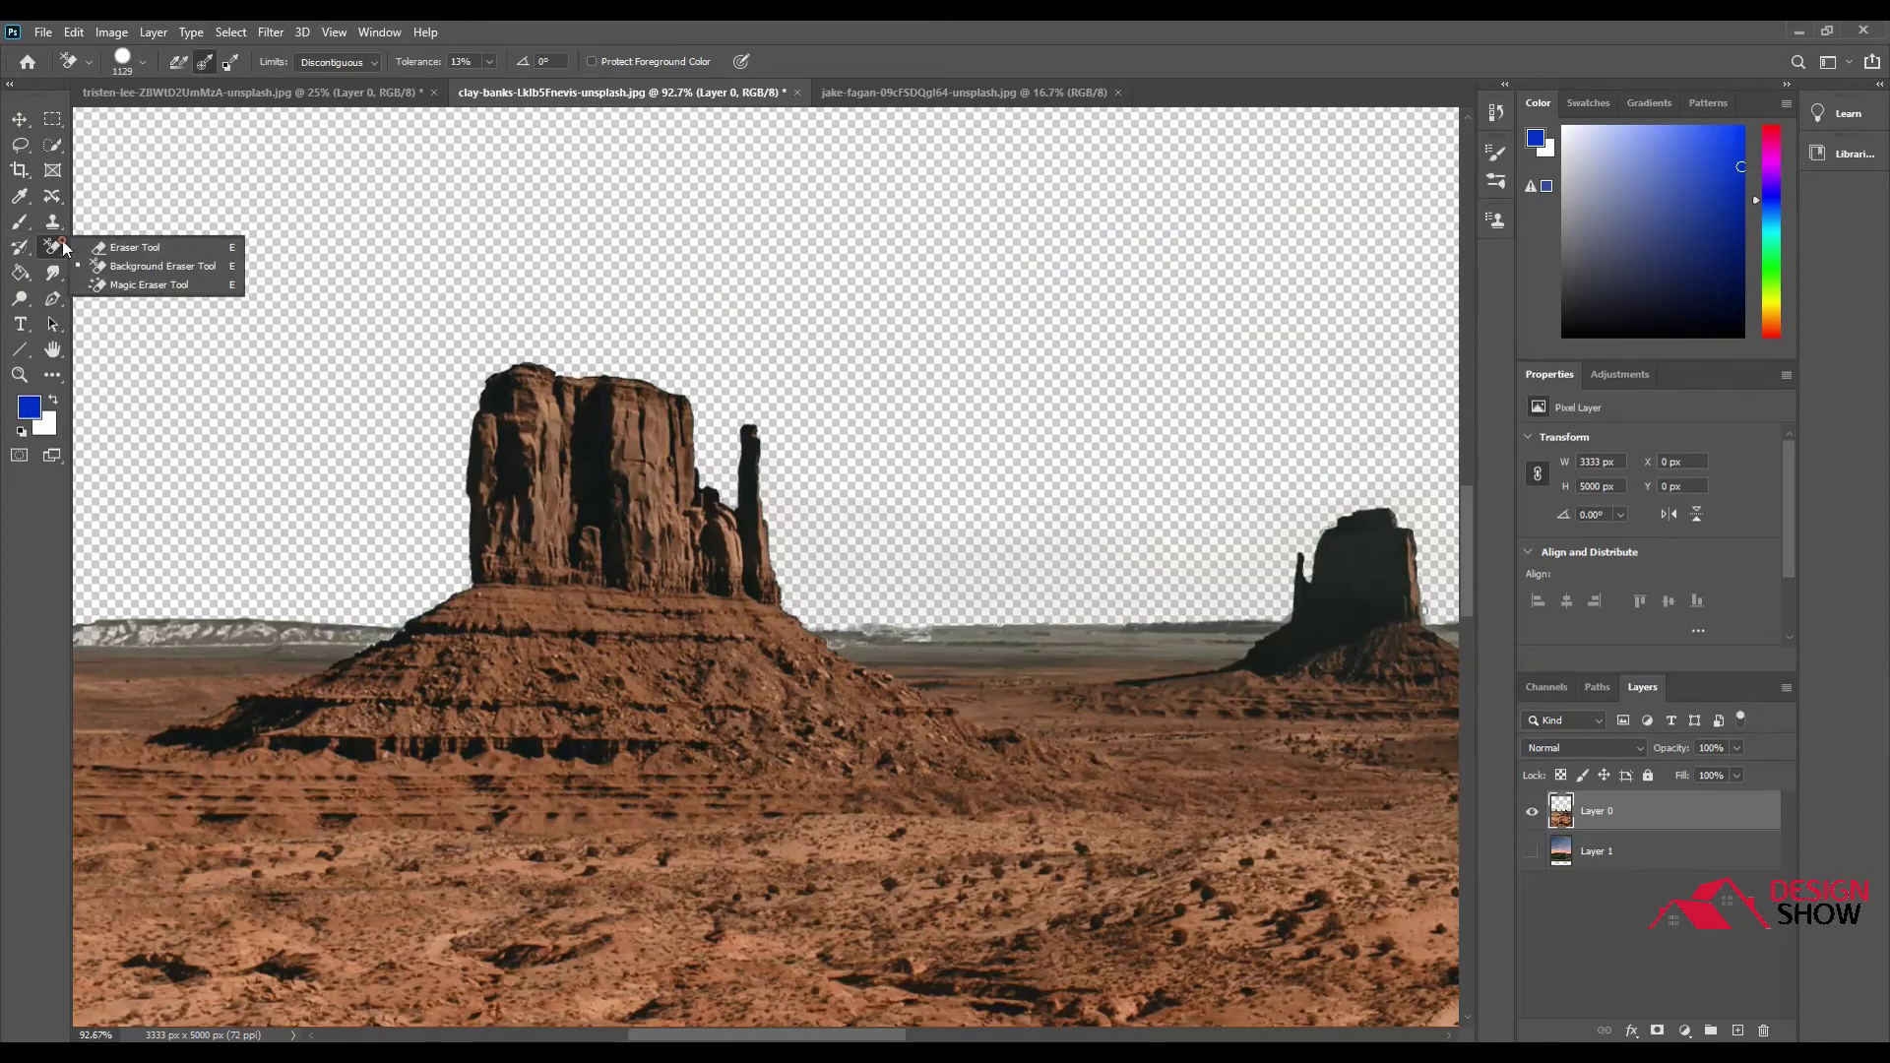
# Switch to the Eraser Tool, pan the view, and make Layer 1 visible again.
pyautogui.click(146, 248)
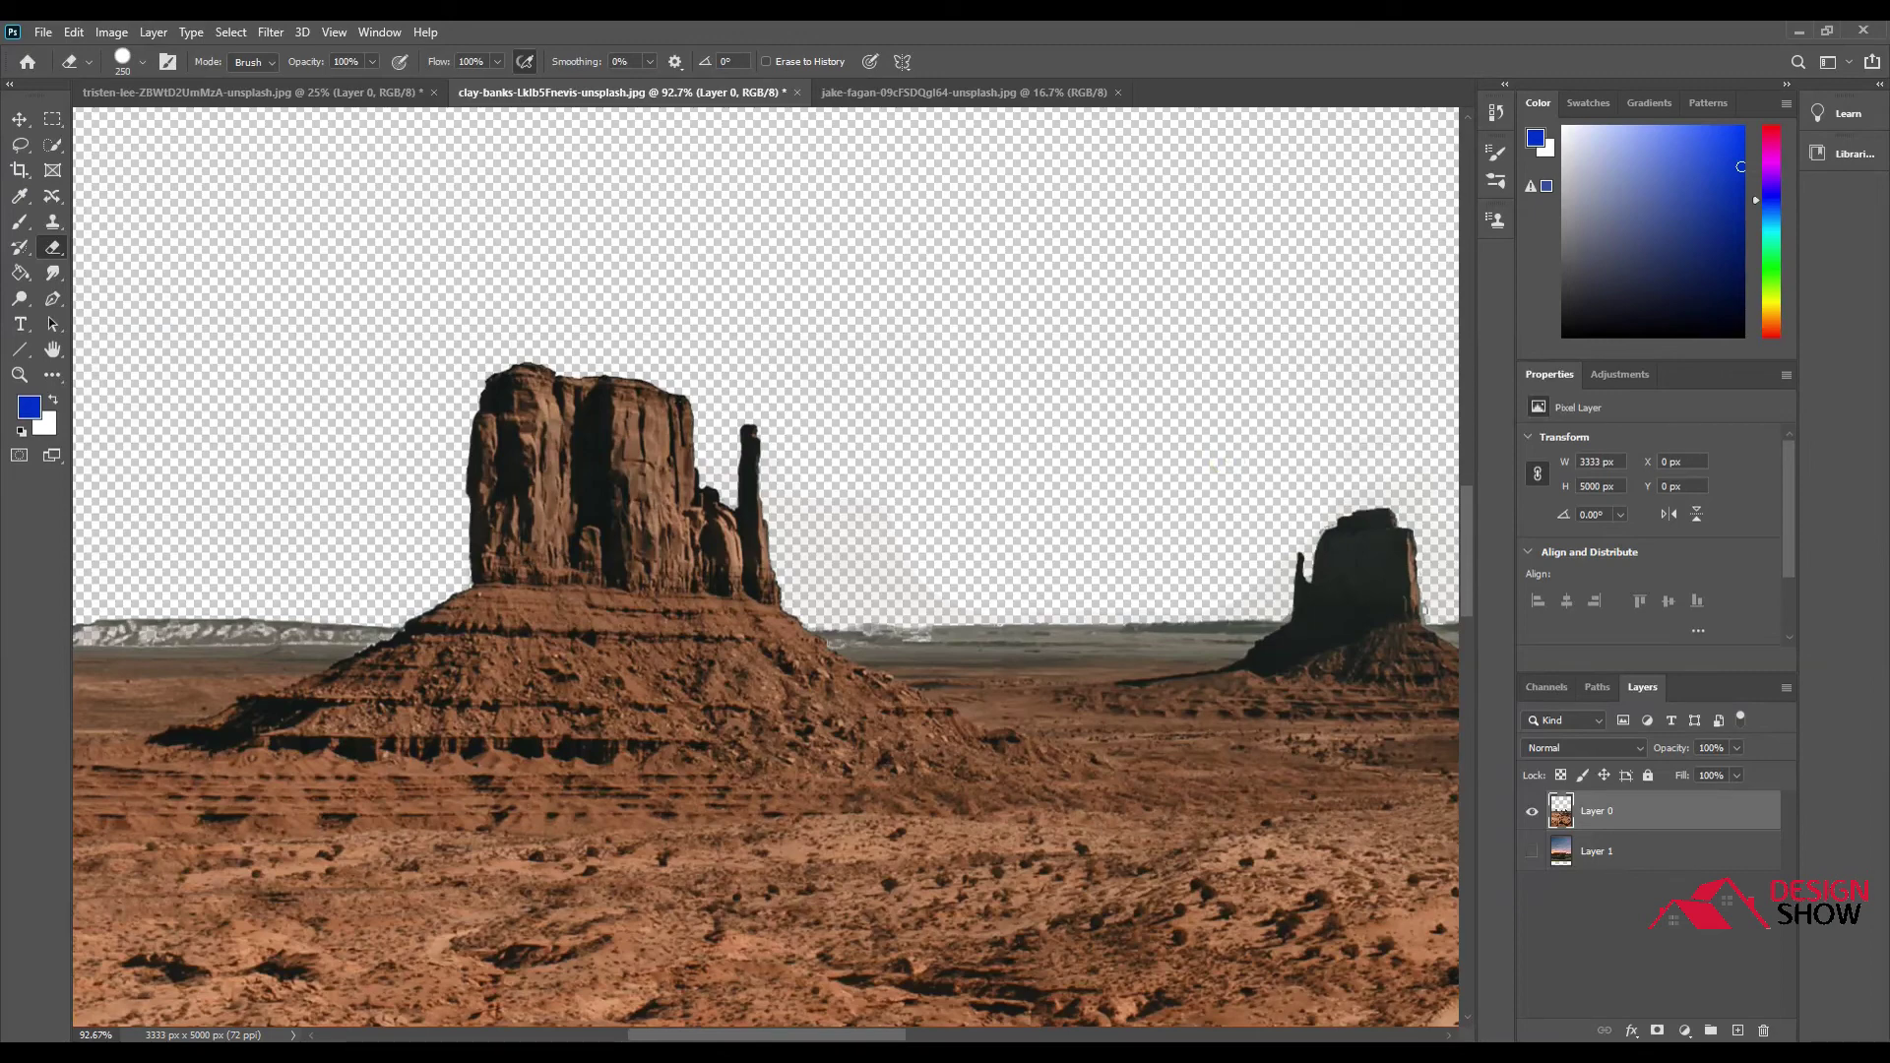
pyautogui.moveTo(910, 519); pyautogui.dragTo(873, 582)
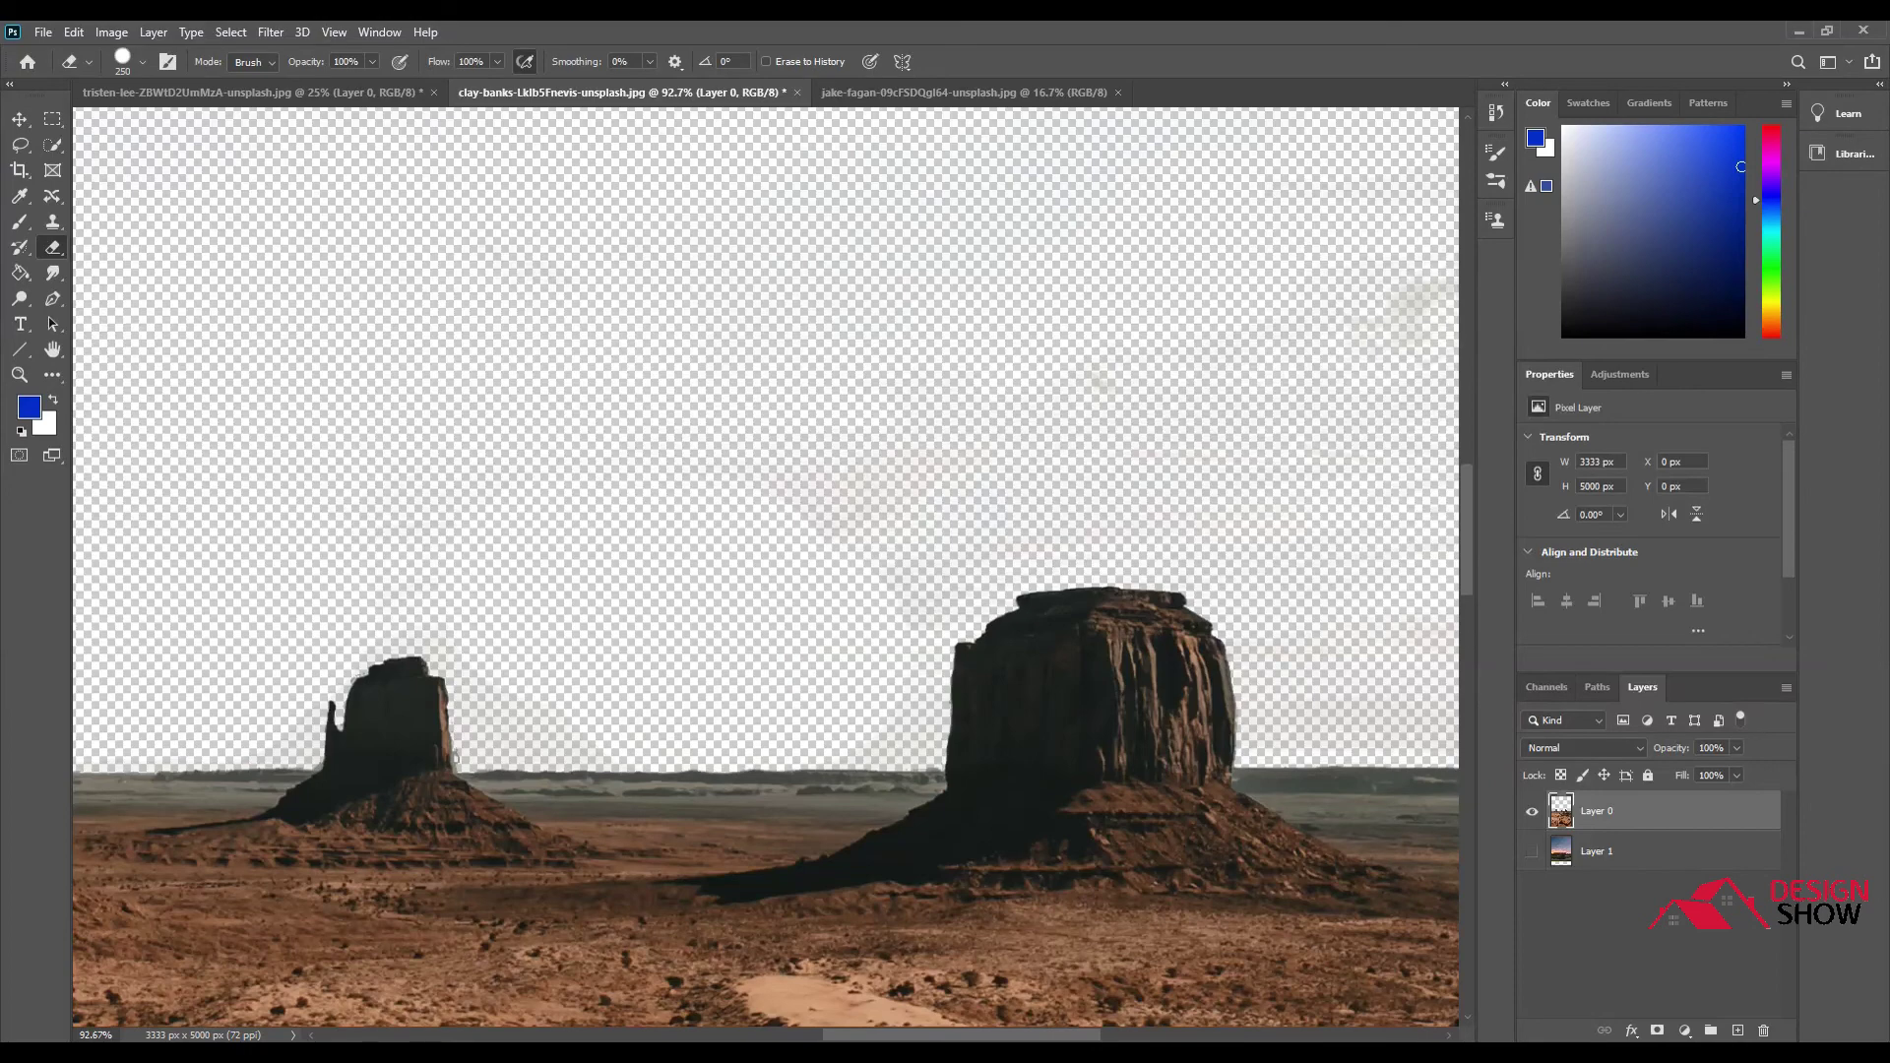
pyautogui.click(1532, 852)
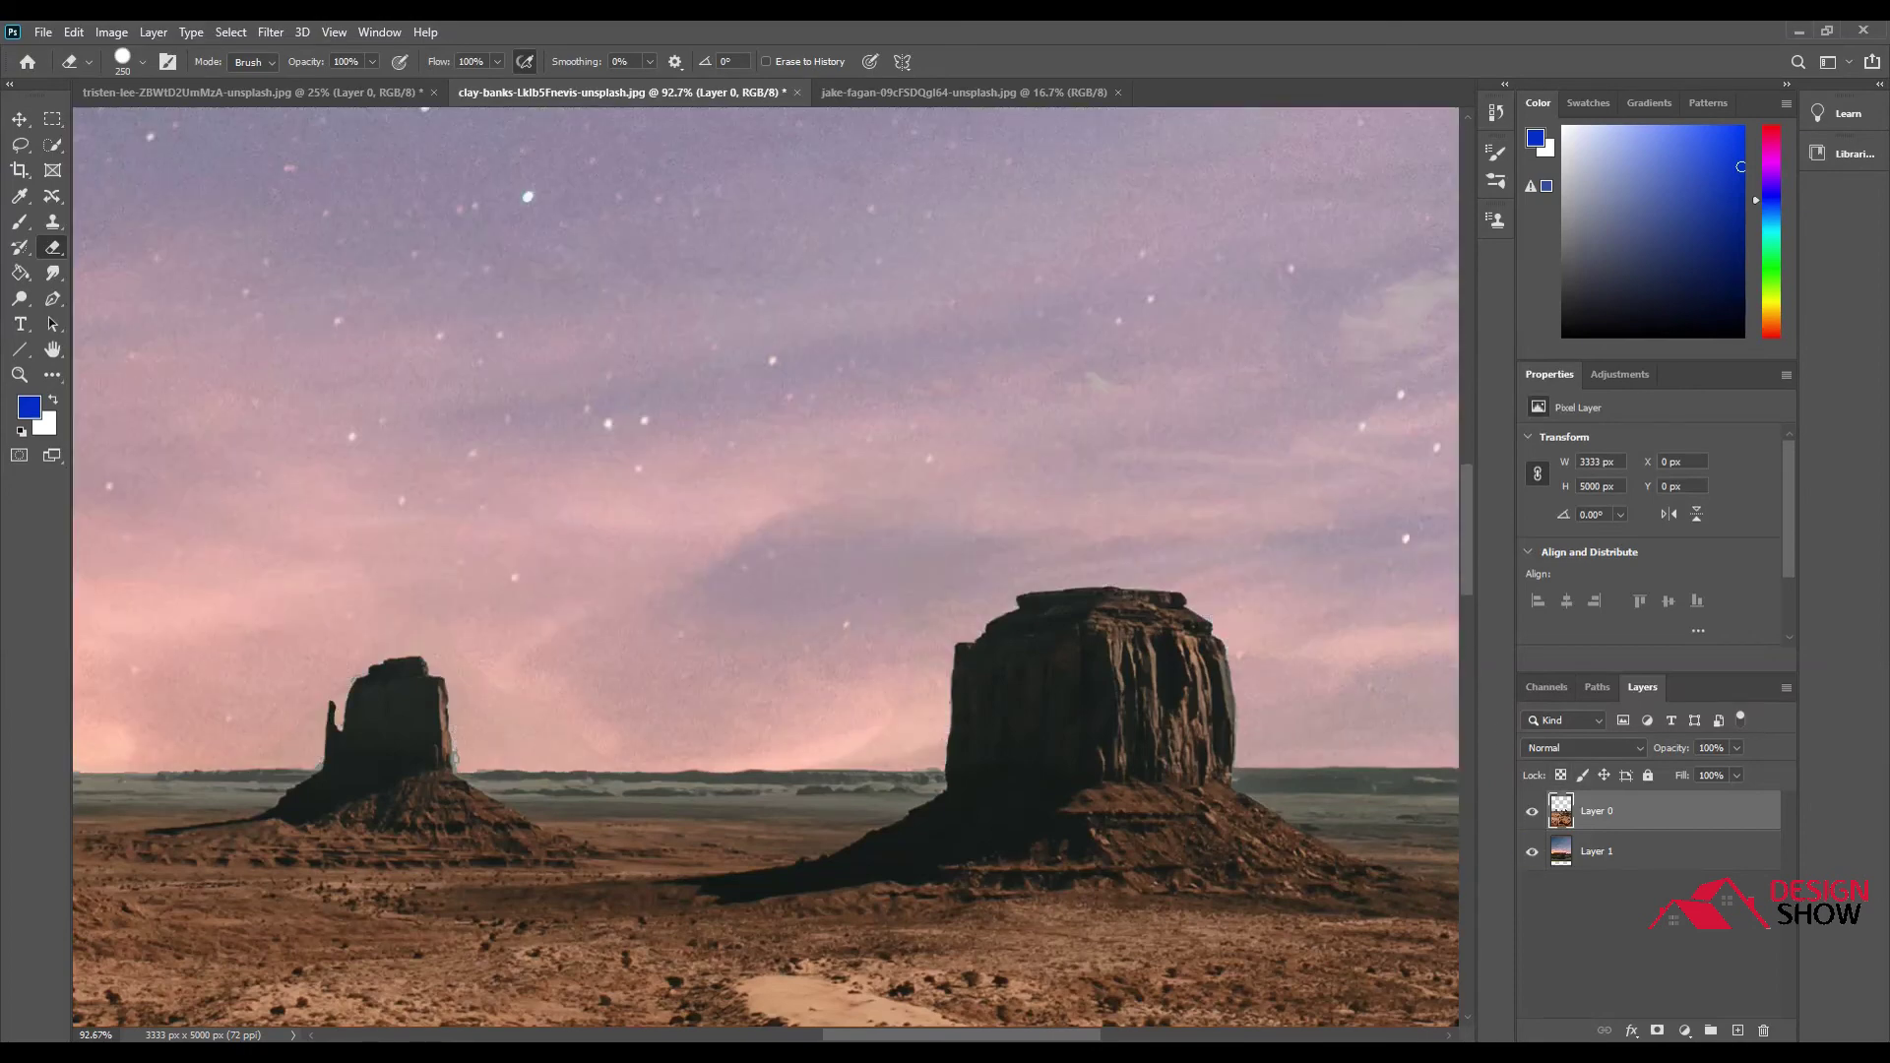
pyautogui.scroll(5, 880, 709)
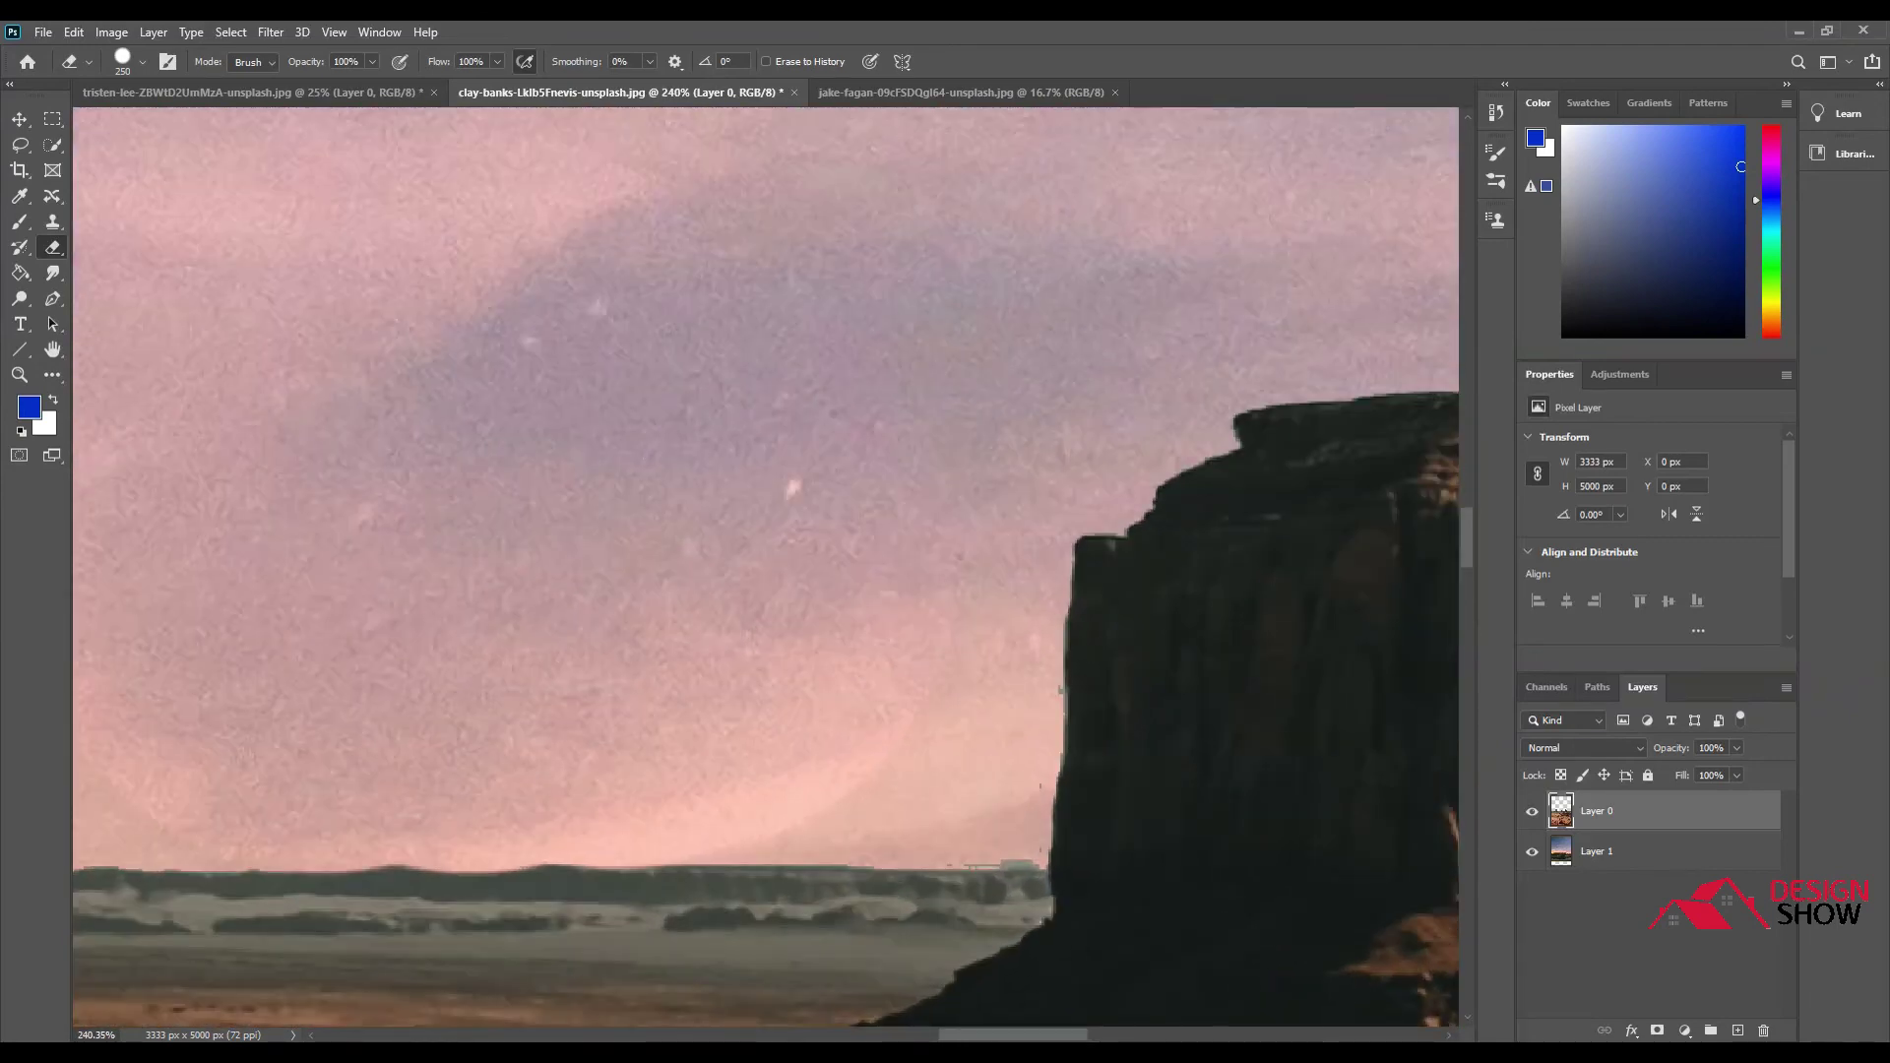
pyautogui.click(20, 222)
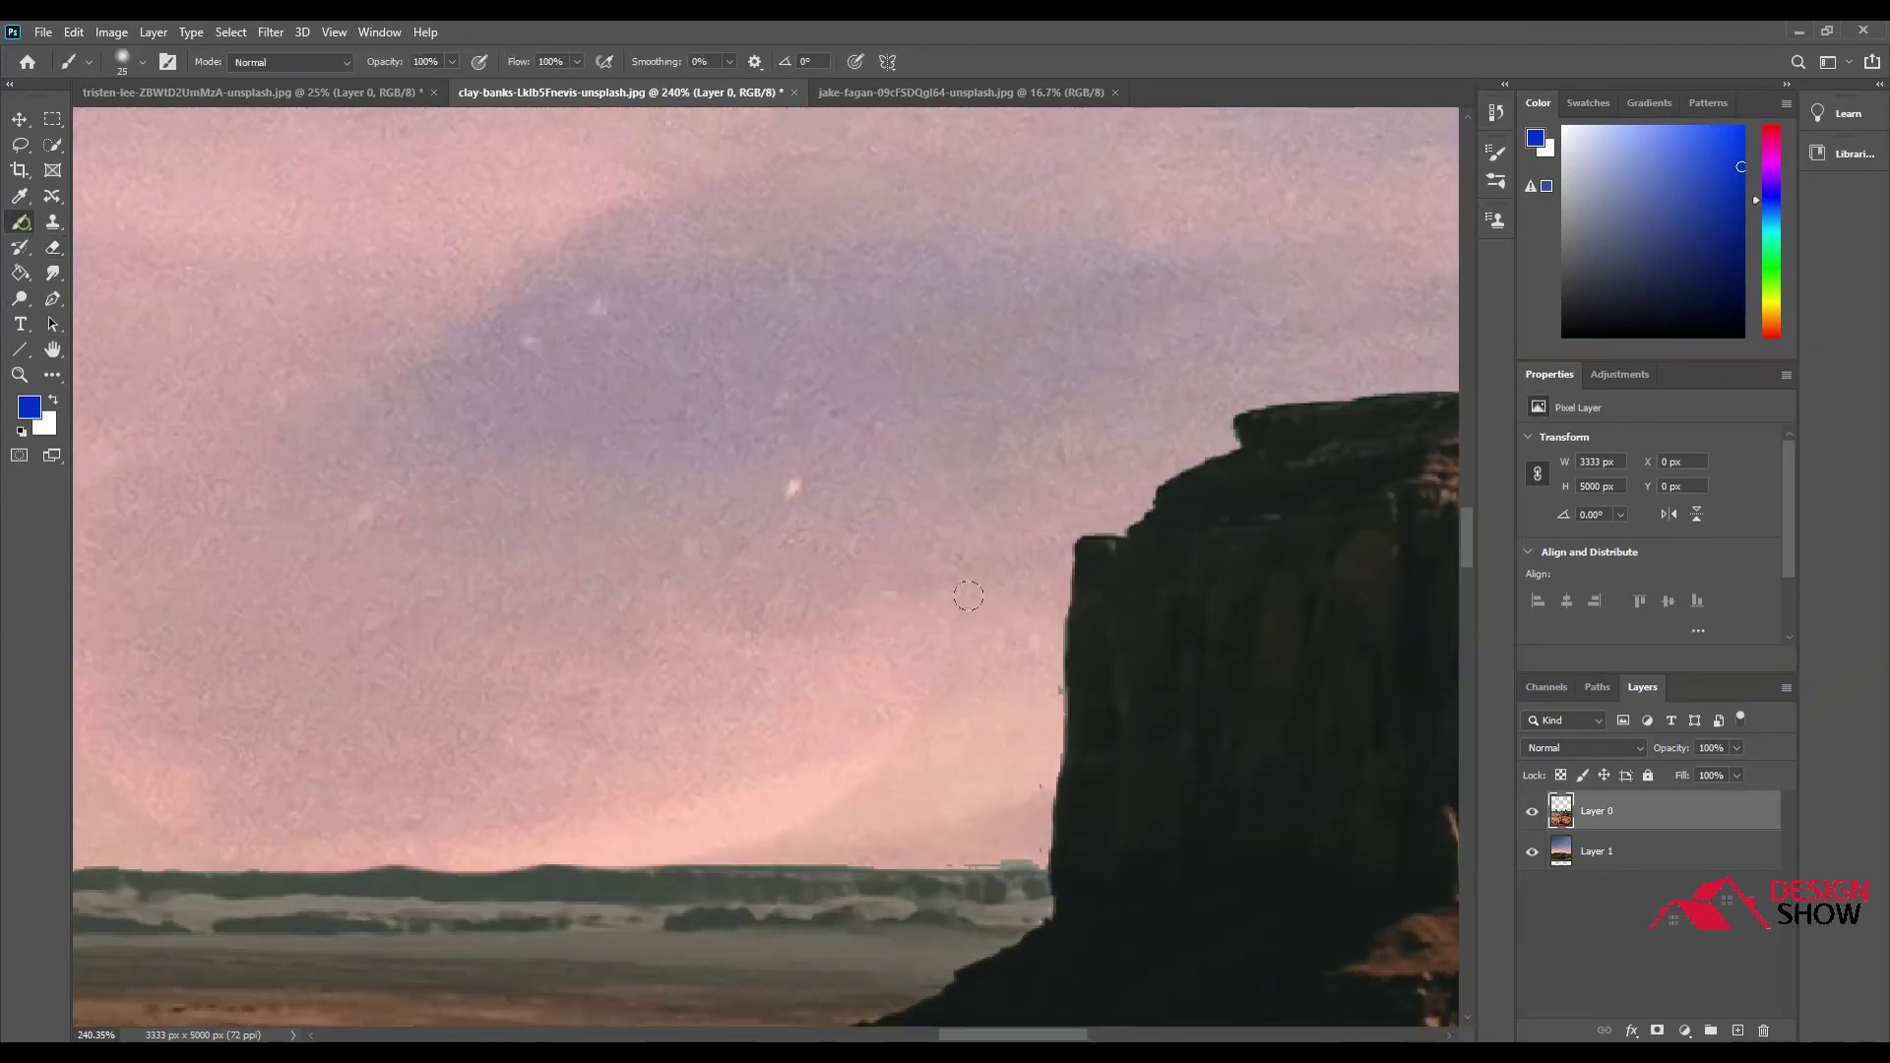
pyautogui.moveTo(741, 845)
pyautogui.mouseDown()
pyautogui.moveTo(886, 727)
pyautogui.moveTo(923, 663)
pyautogui.moveTo(942, 536)
pyautogui.moveTo(892, 424)
pyautogui.moveTo(727, 364)
pyautogui.mouseUp()
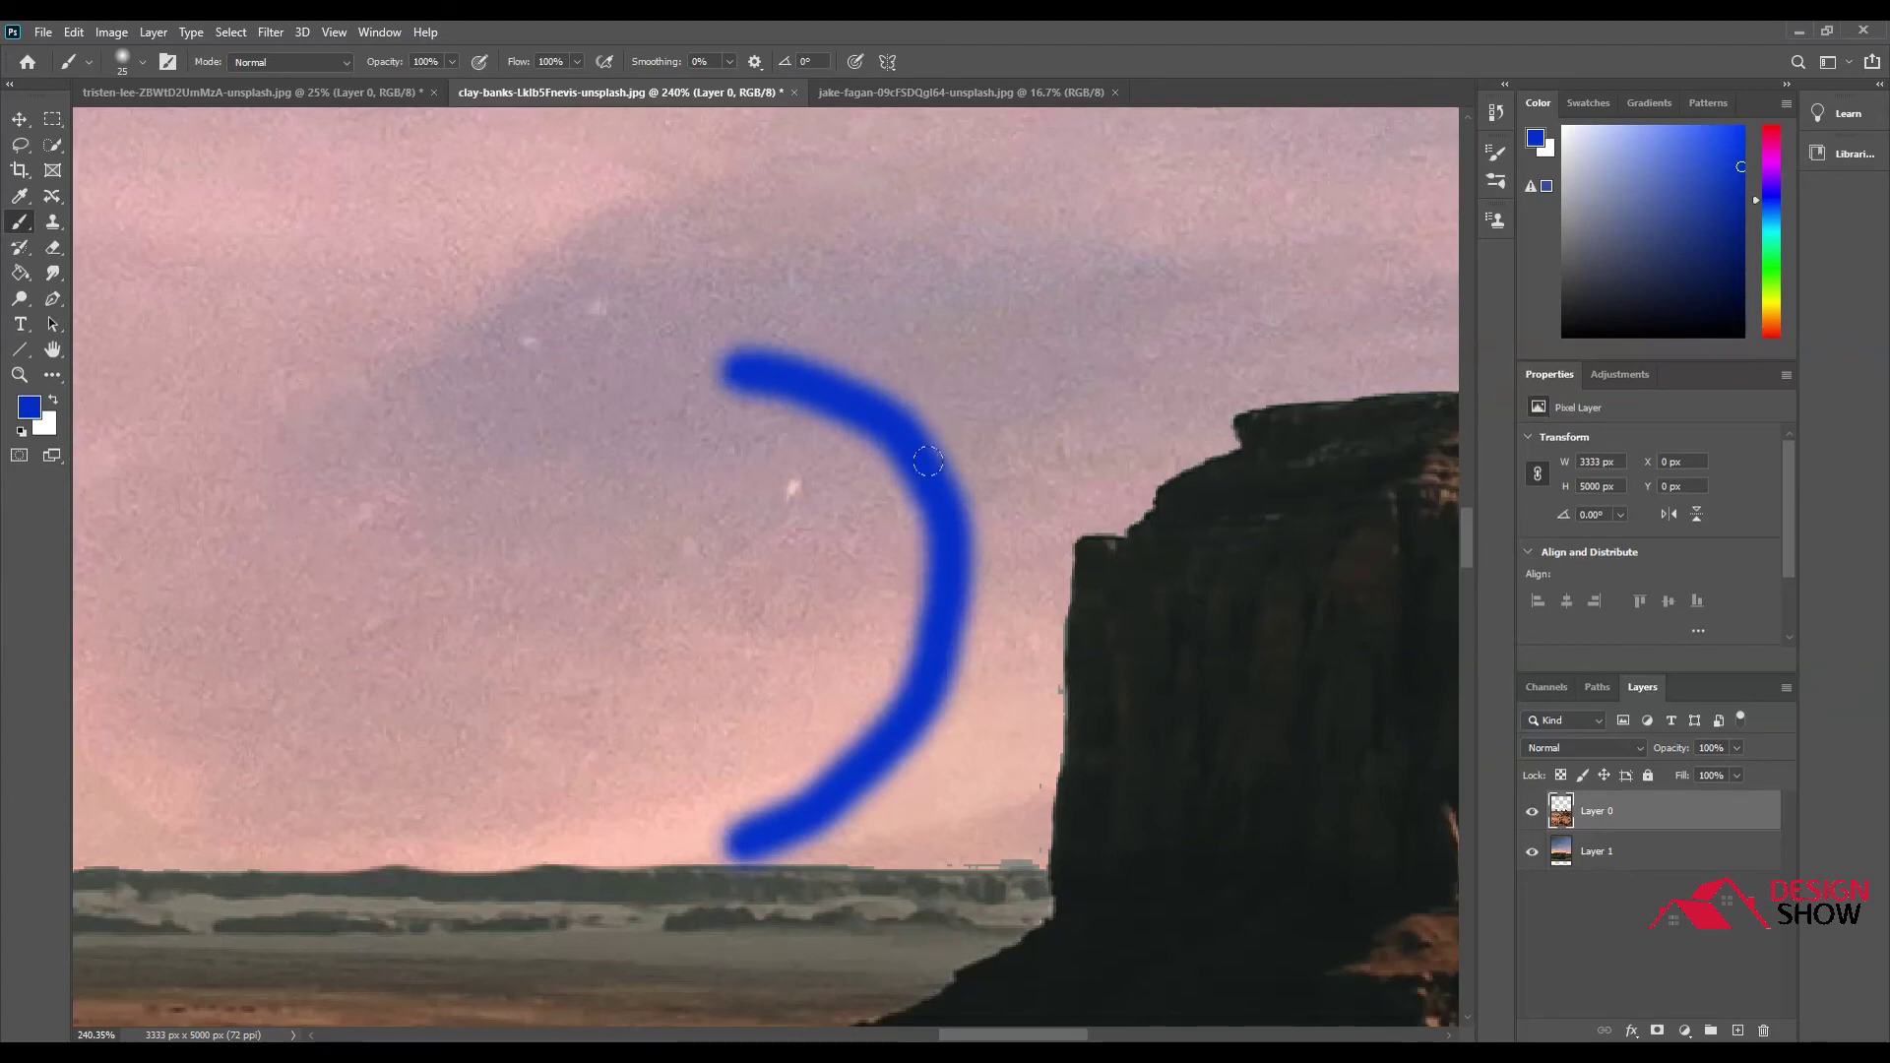
pyautogui.hotkey('ctrl', 'z')
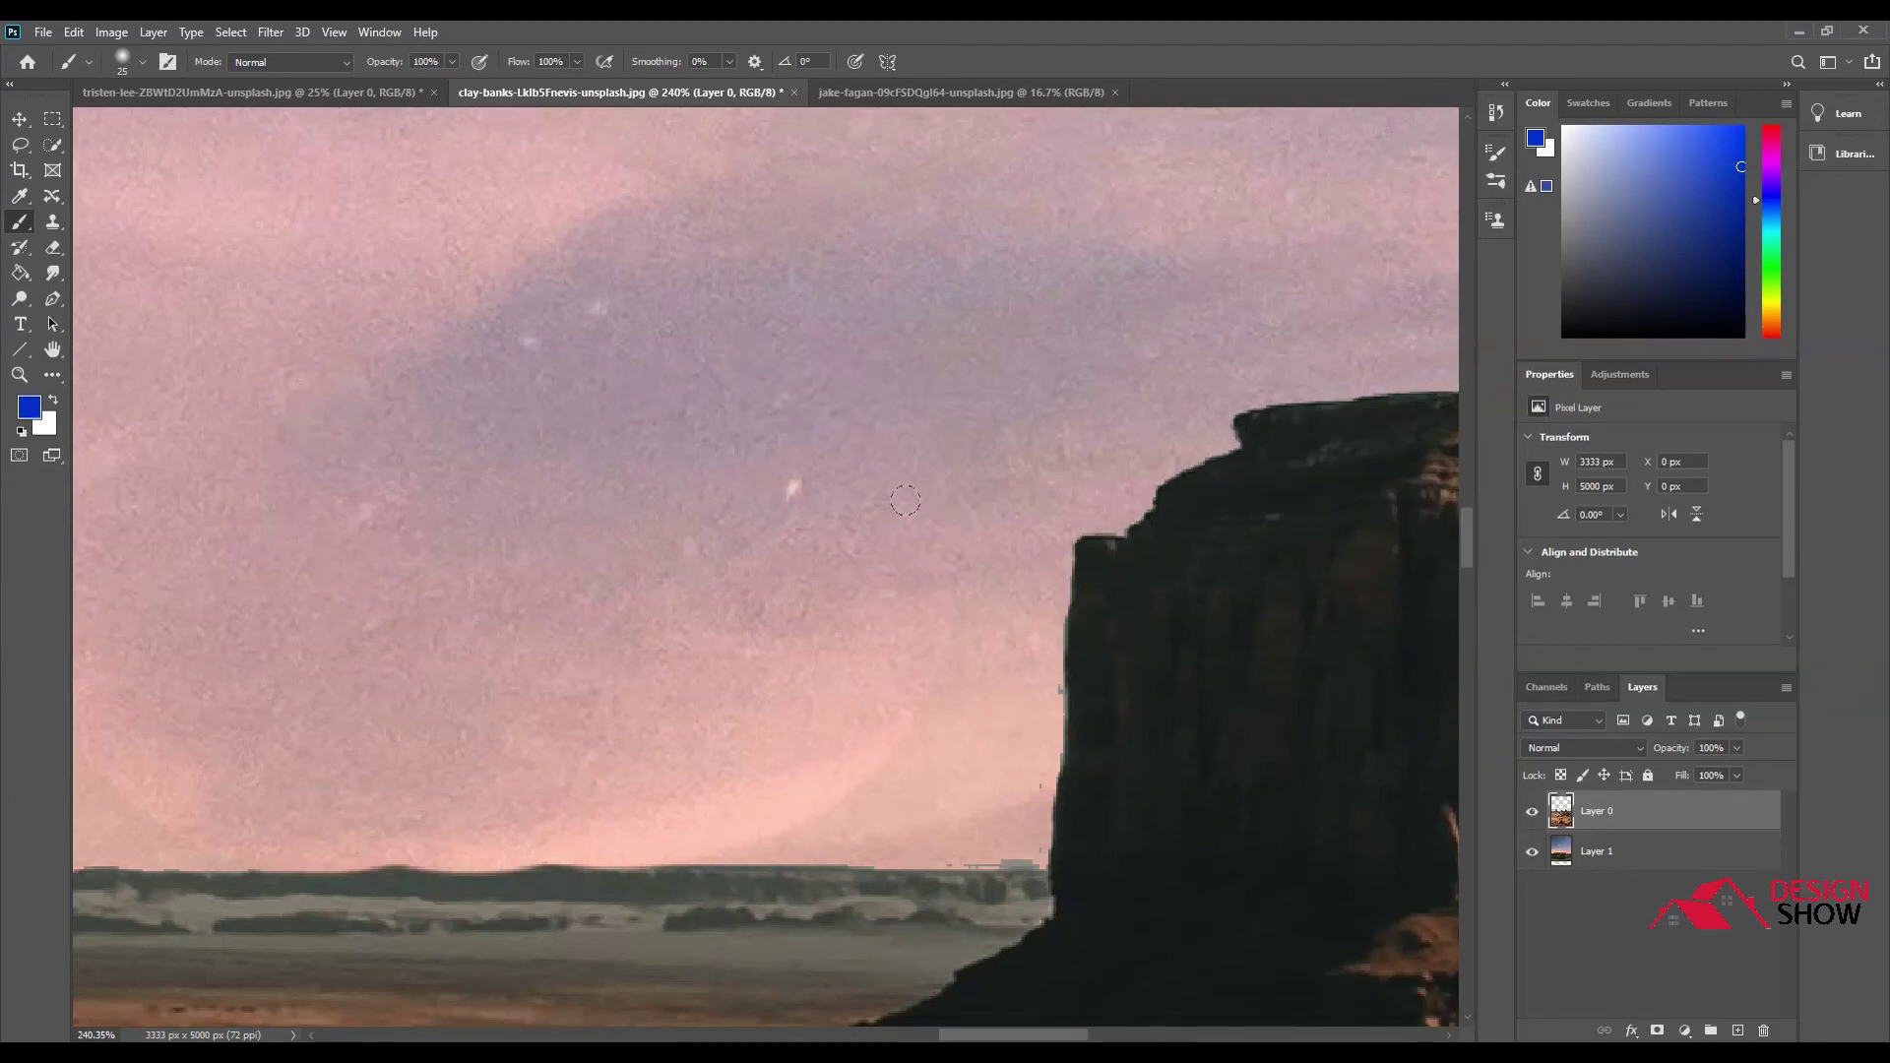
pyautogui.click(53, 247)
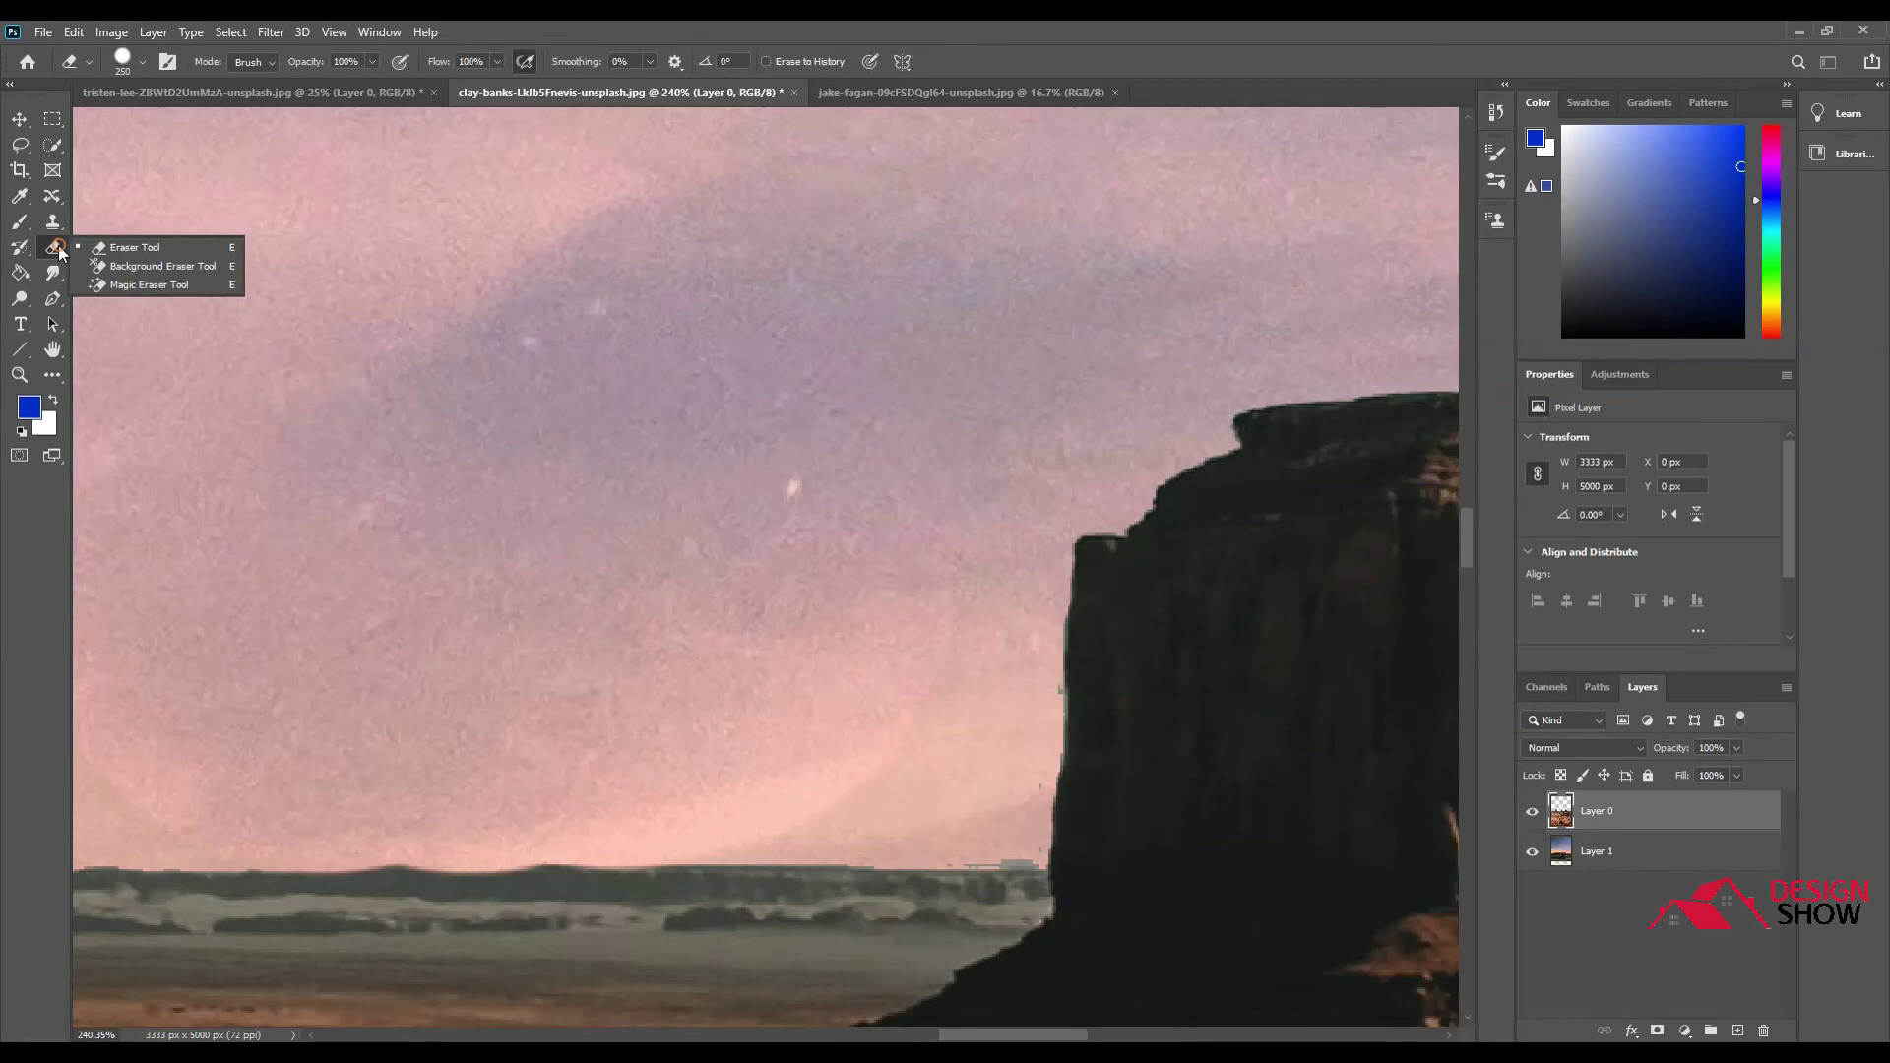
pyautogui.click(109, 252)
pyautogui.scroll(-10, 786, 205)
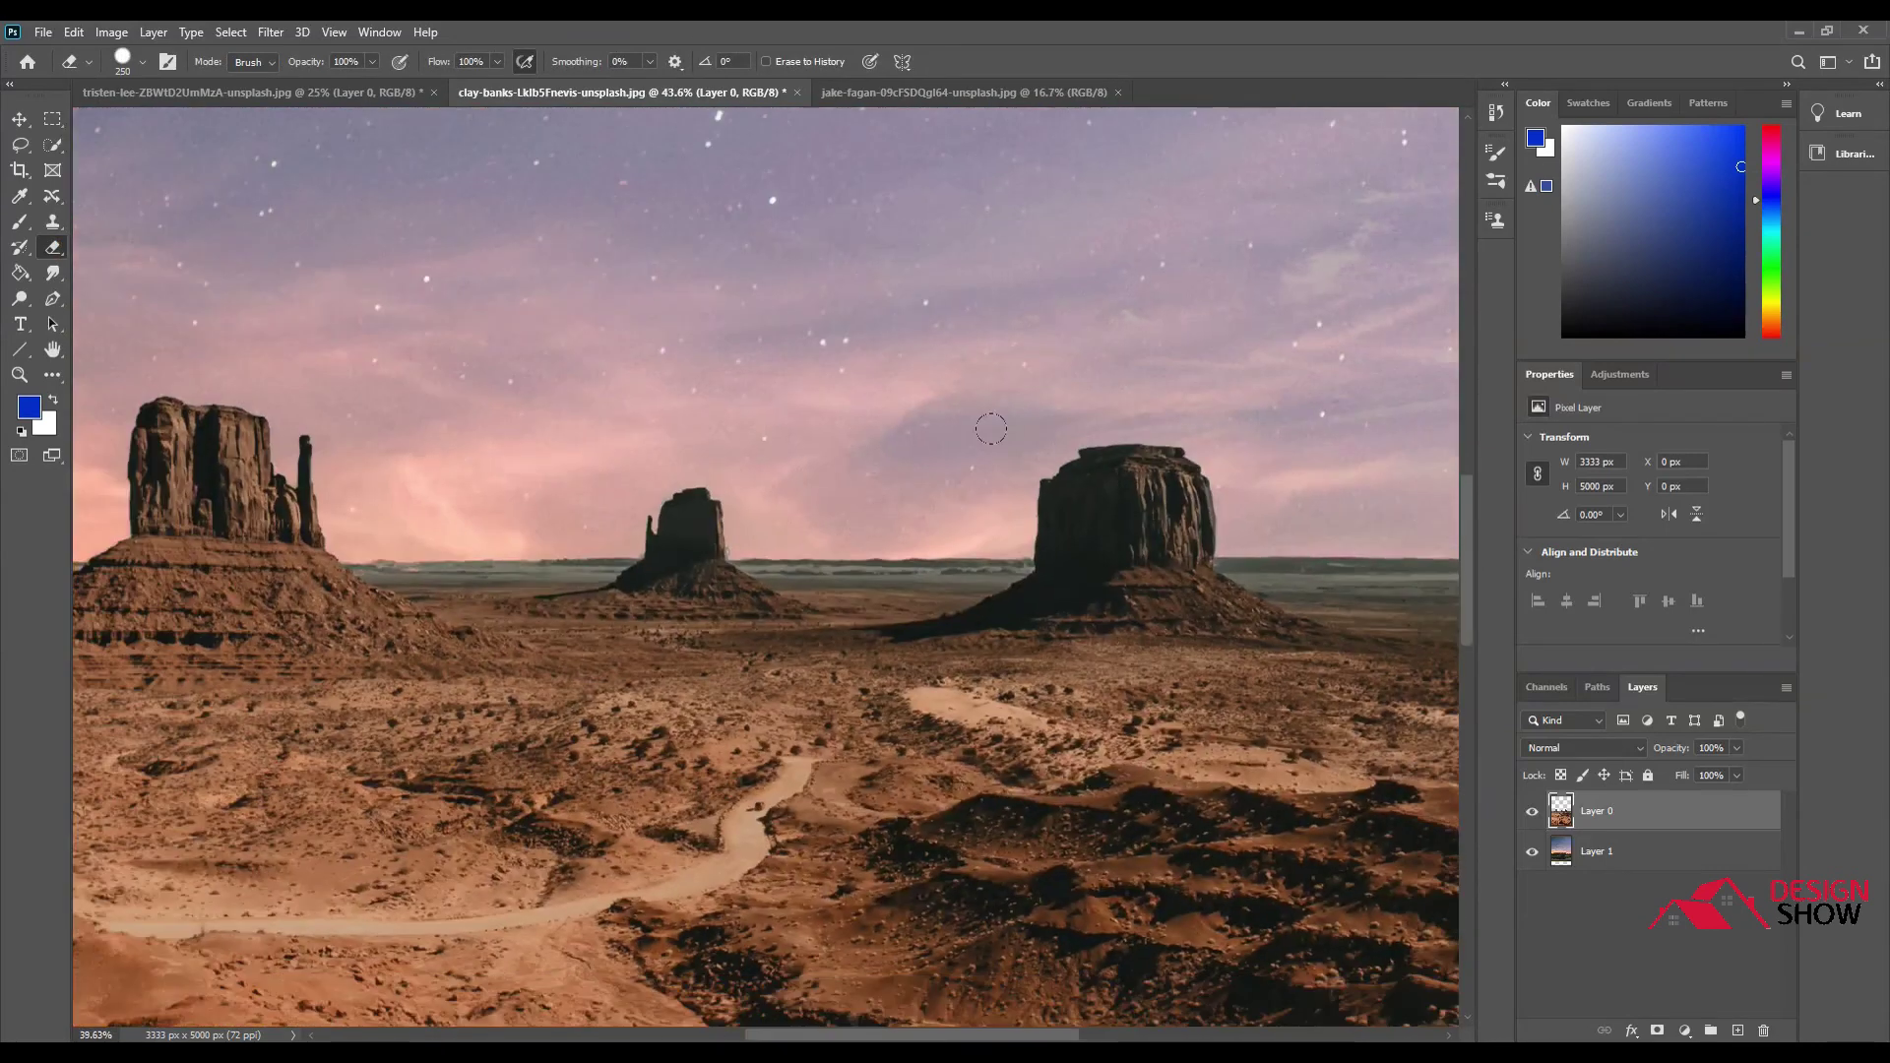
pyautogui.hotkey('ctrl', '0')
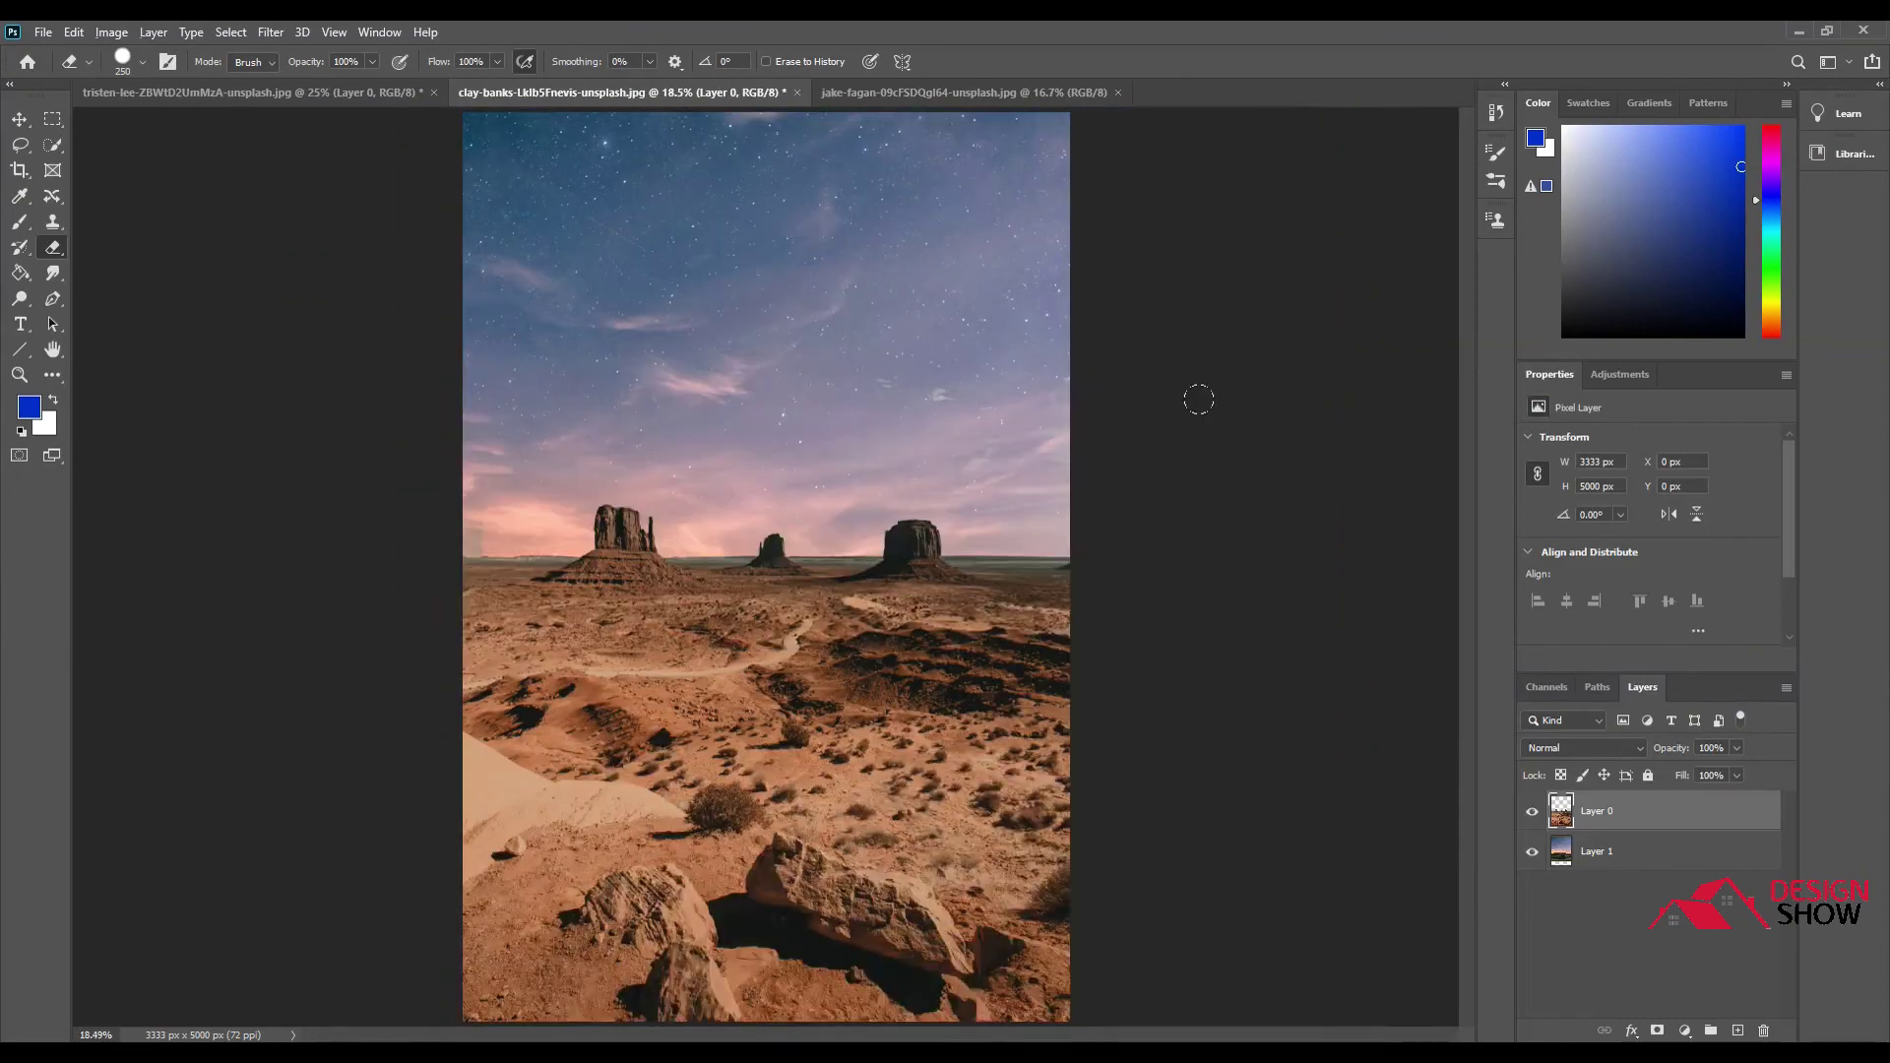